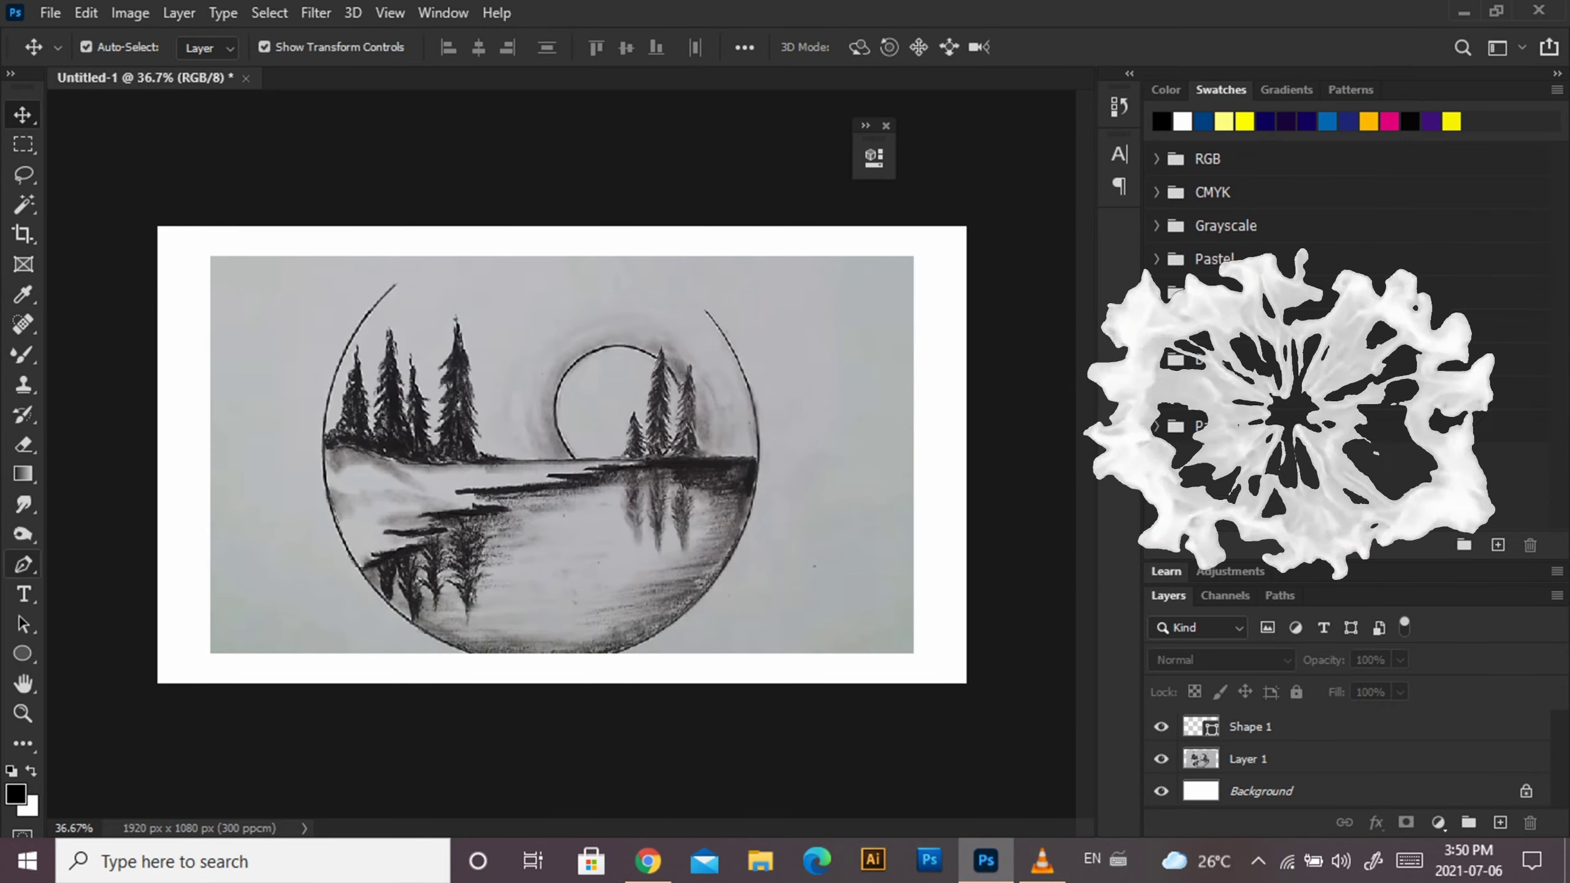
# Switch to the Pen tool to draw freeform vector shapes.
pyautogui.press('p')
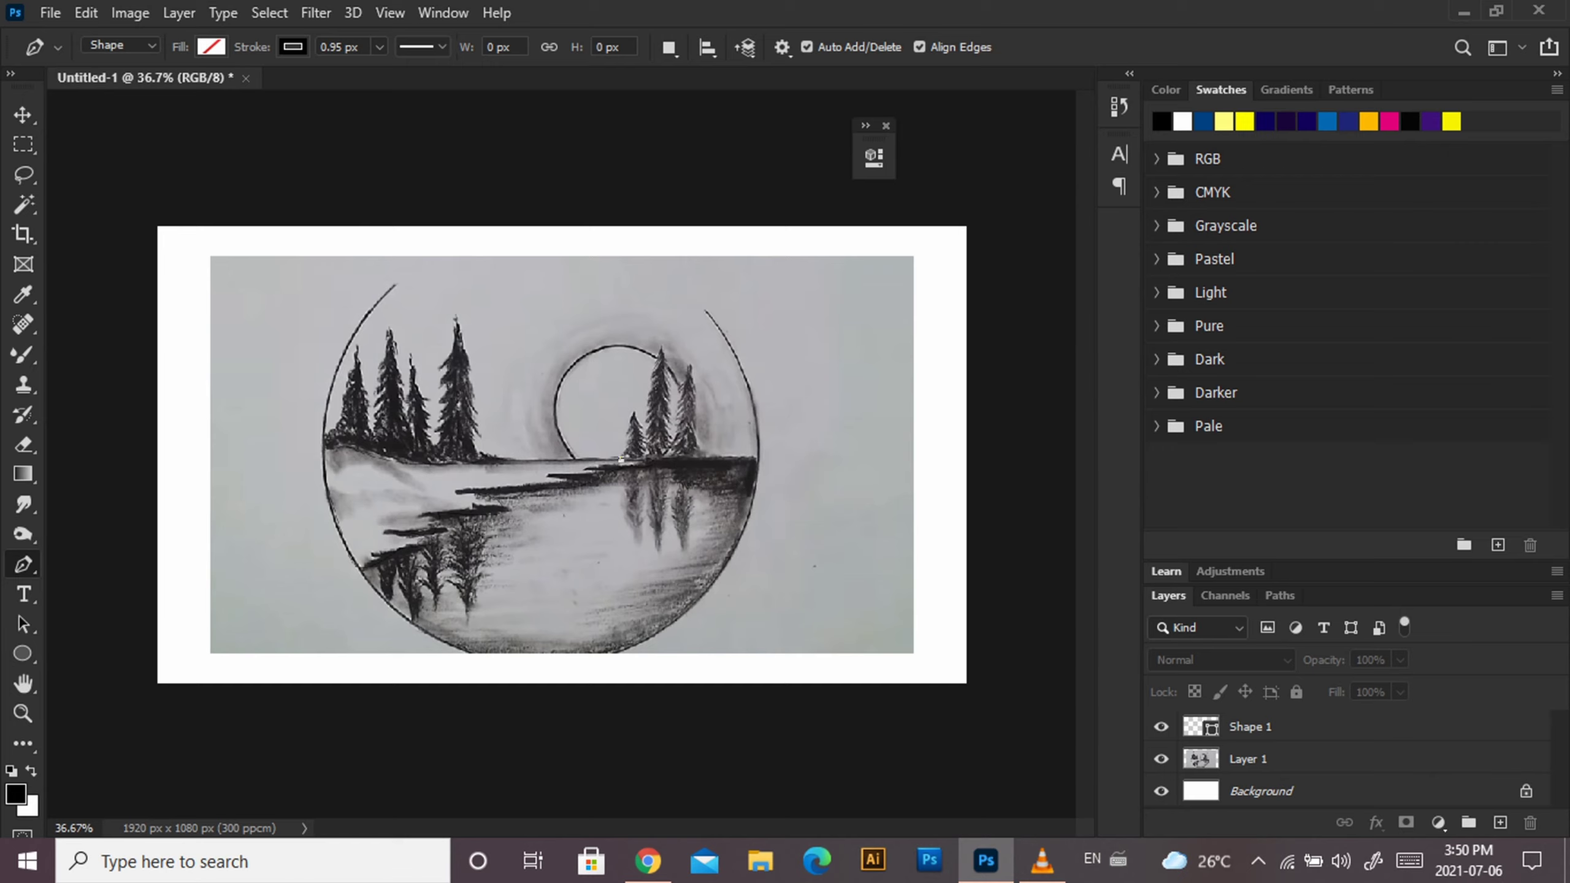
# Trace the shoreline outline leftward and down the circle's left edge.
pyautogui.click(621, 458)
pyautogui.moveTo(528, 461); pyautogui.dragTo(497, 458)
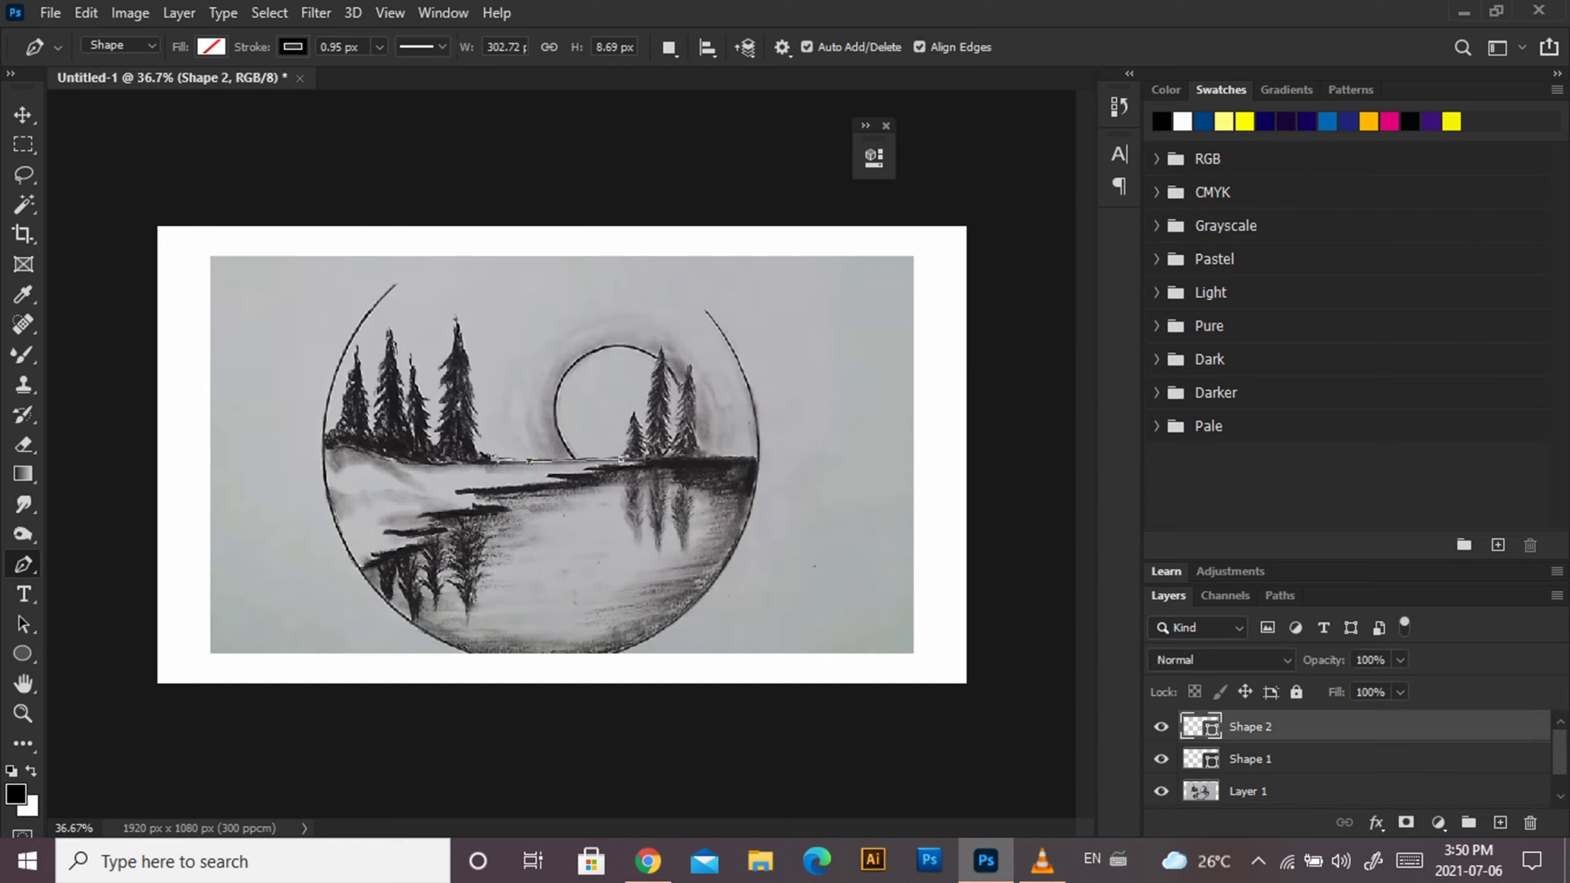
pyautogui.click(470, 465)
pyautogui.click(361, 450)
pyautogui.click(321, 449)
pyautogui.click(325, 511)
pyautogui.click(363, 564)
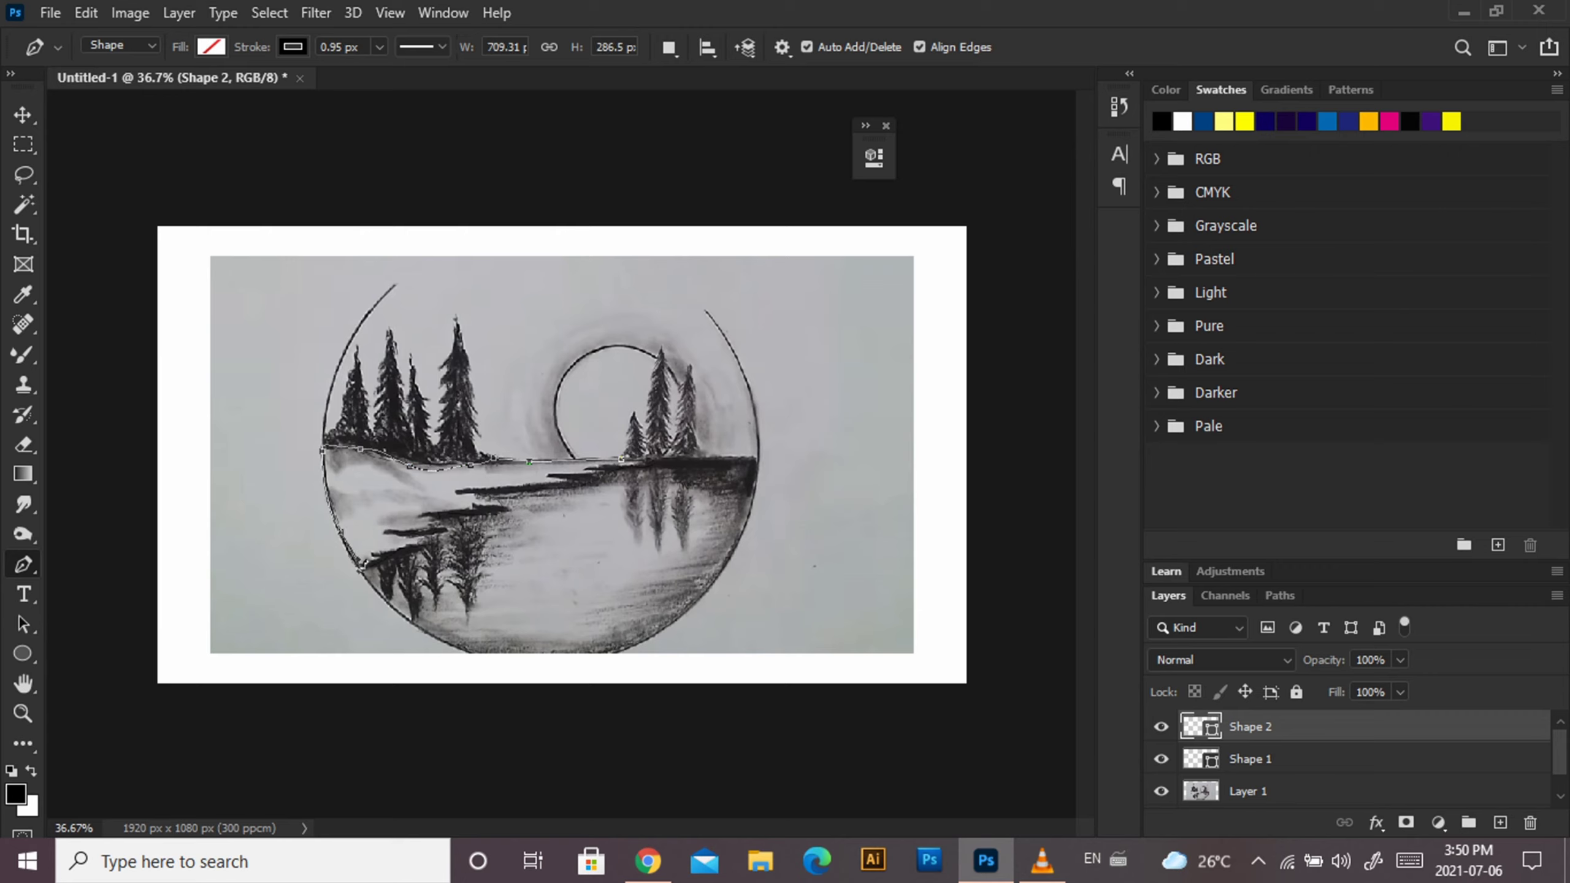
pyautogui.click(385, 554)
pyautogui.click(391, 531)
# Continue the outline along the jagged lower shoreline back to its right end.
pyautogui.click(434, 531)
pyautogui.click(440, 523)
pyautogui.click(424, 507)
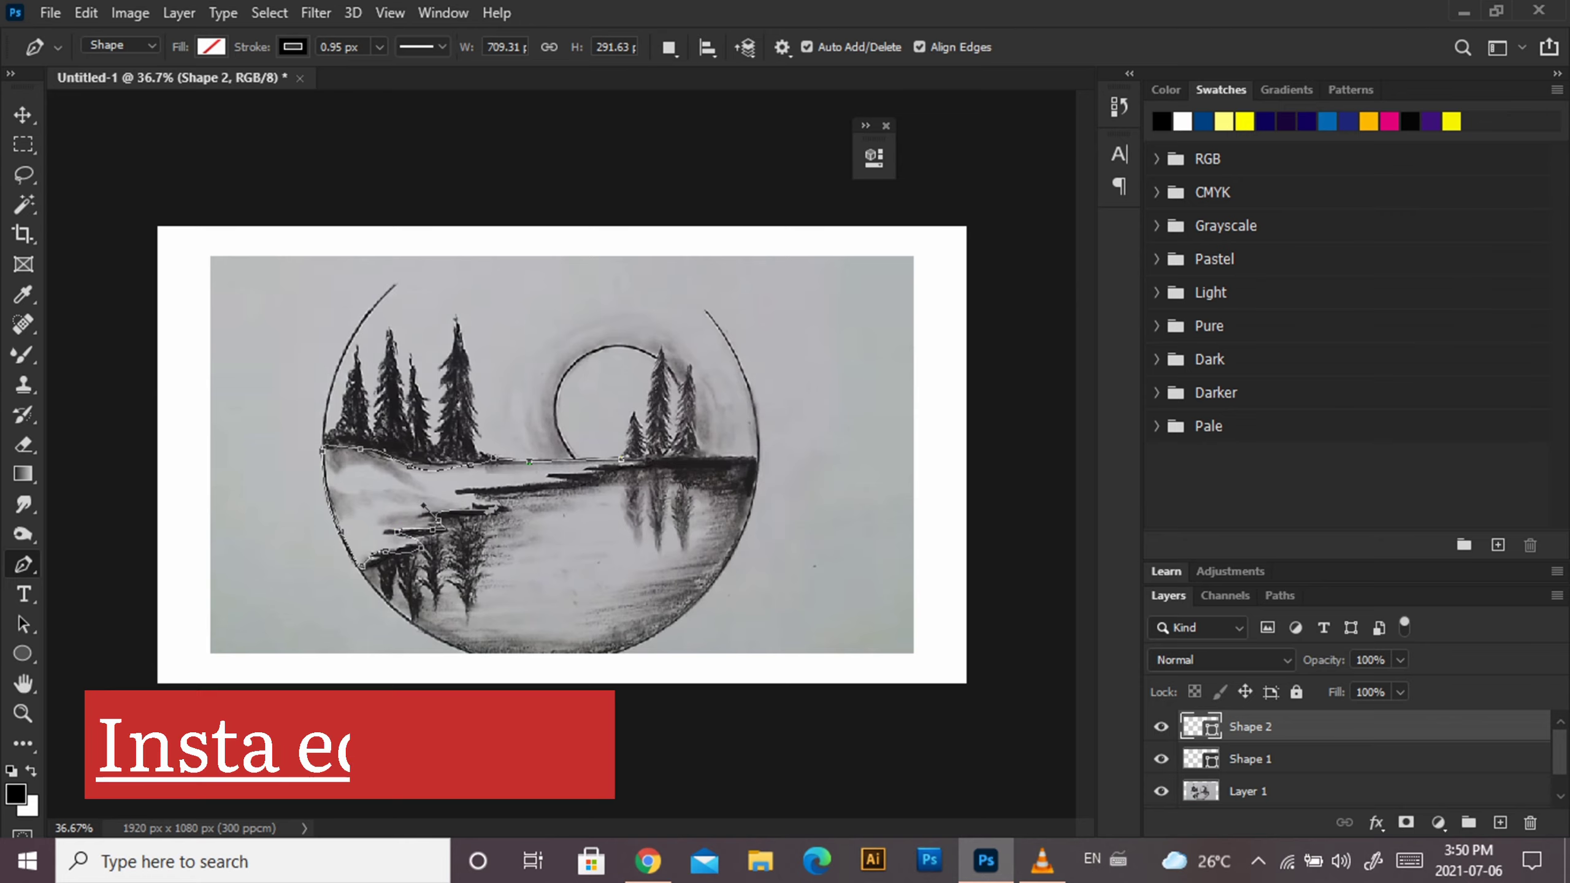
pyautogui.click(489, 509)
pyautogui.click(477, 492)
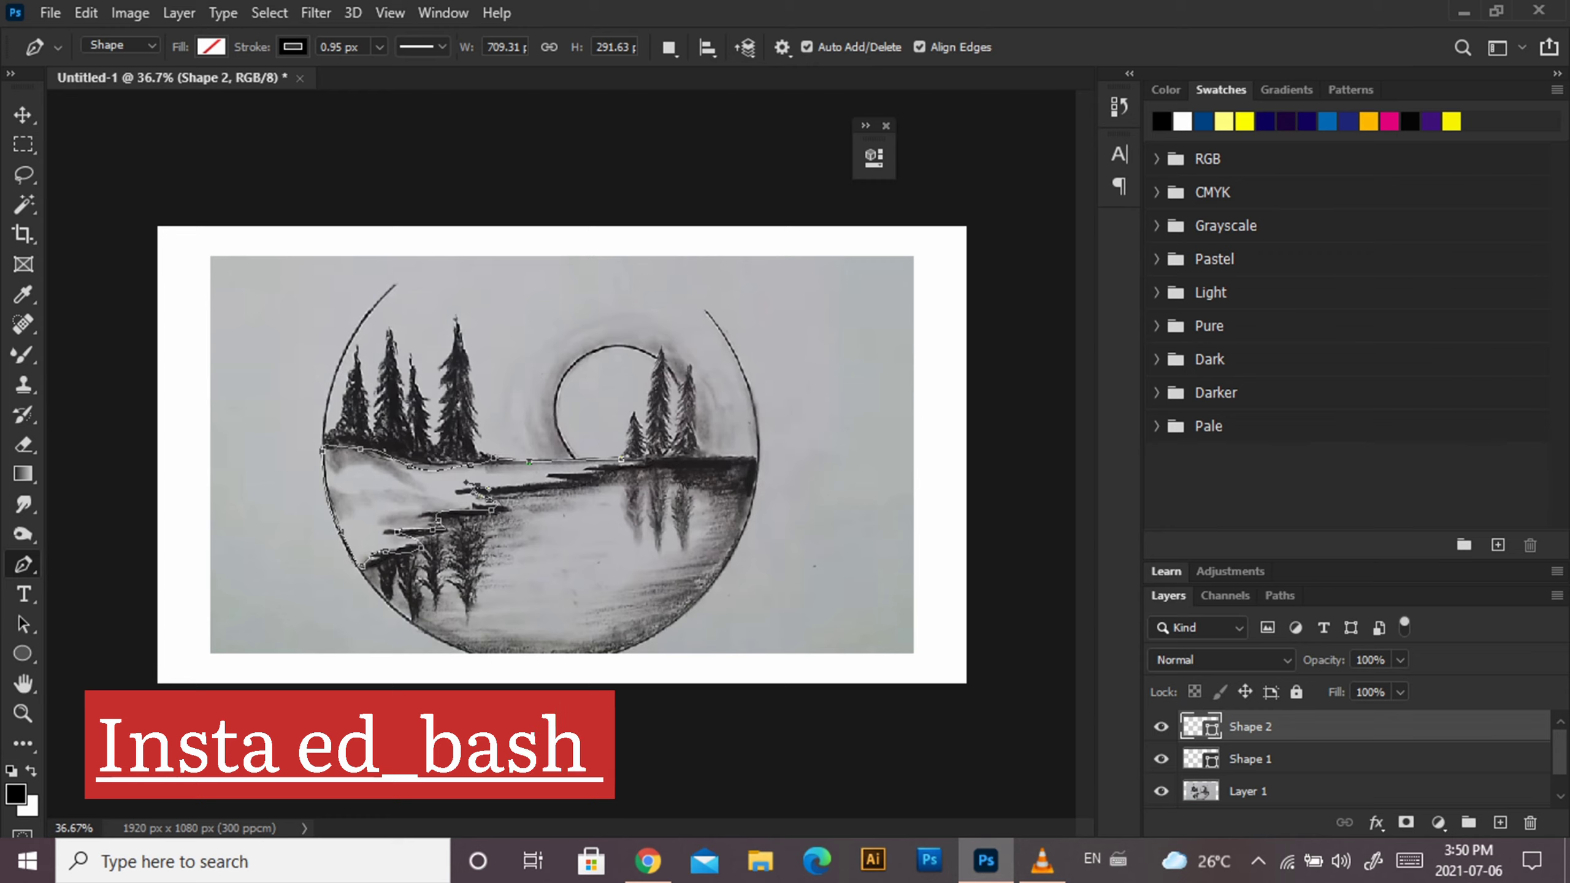
pyautogui.click(547, 481)
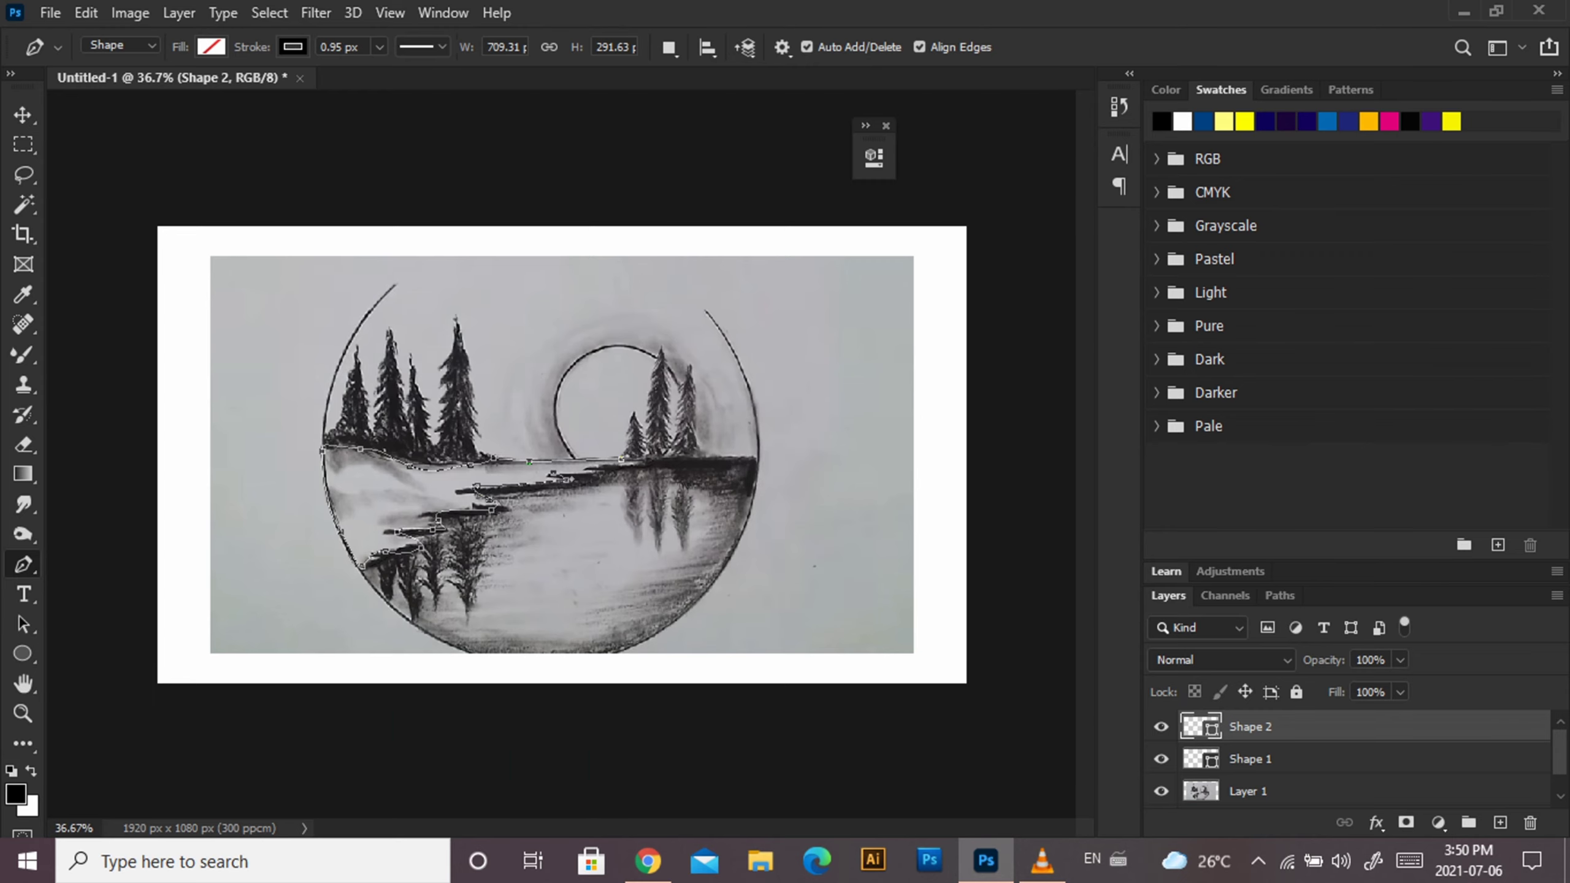
pyautogui.click(587, 473)
pyautogui.click(632, 462)
pyautogui.click(646, 461)
pyautogui.click(474, 488)
# Fill the traced shoreline land shape with solid black.
pyautogui.click(210, 47)
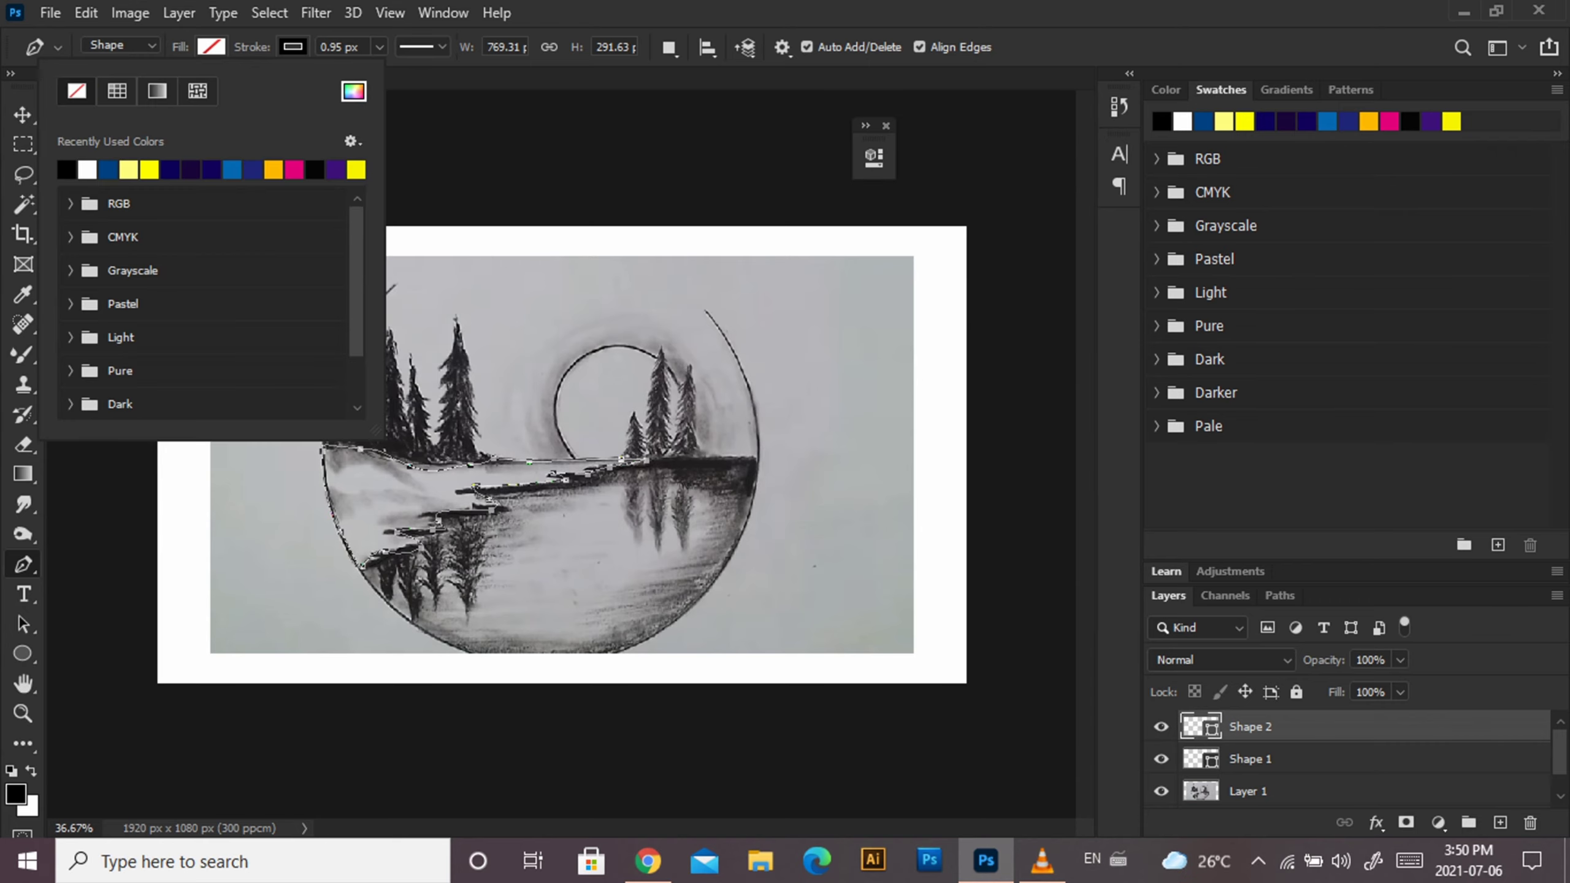
pyautogui.click(66, 169)
pyautogui.press('v')
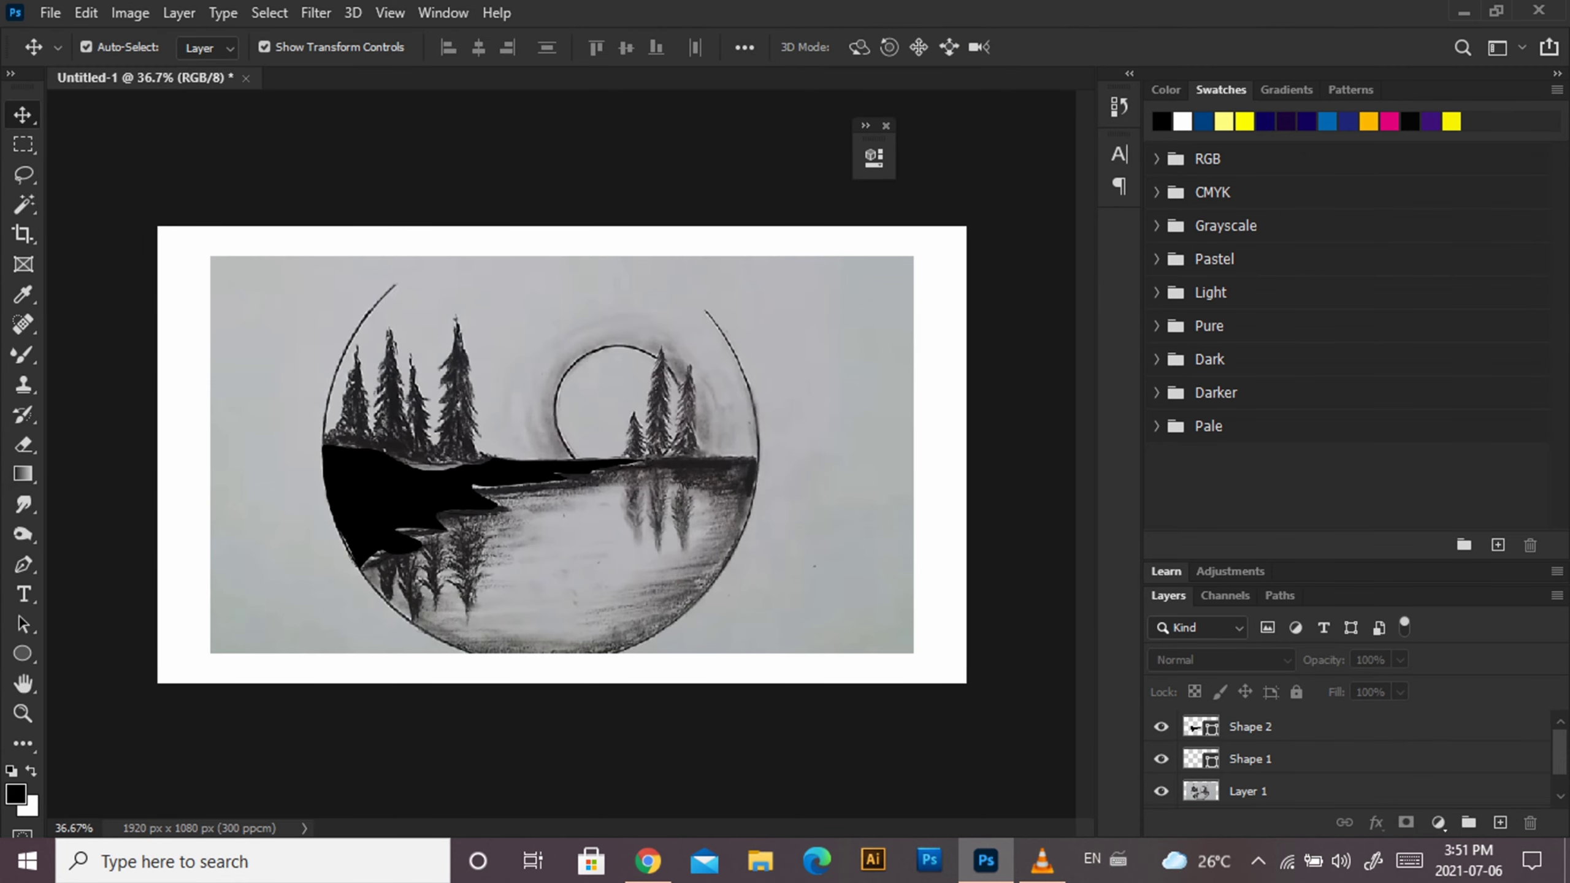
# On a new layer, stamp two dark pines over the right trees with the Mixer Brush.
pyautogui.click(23, 355)
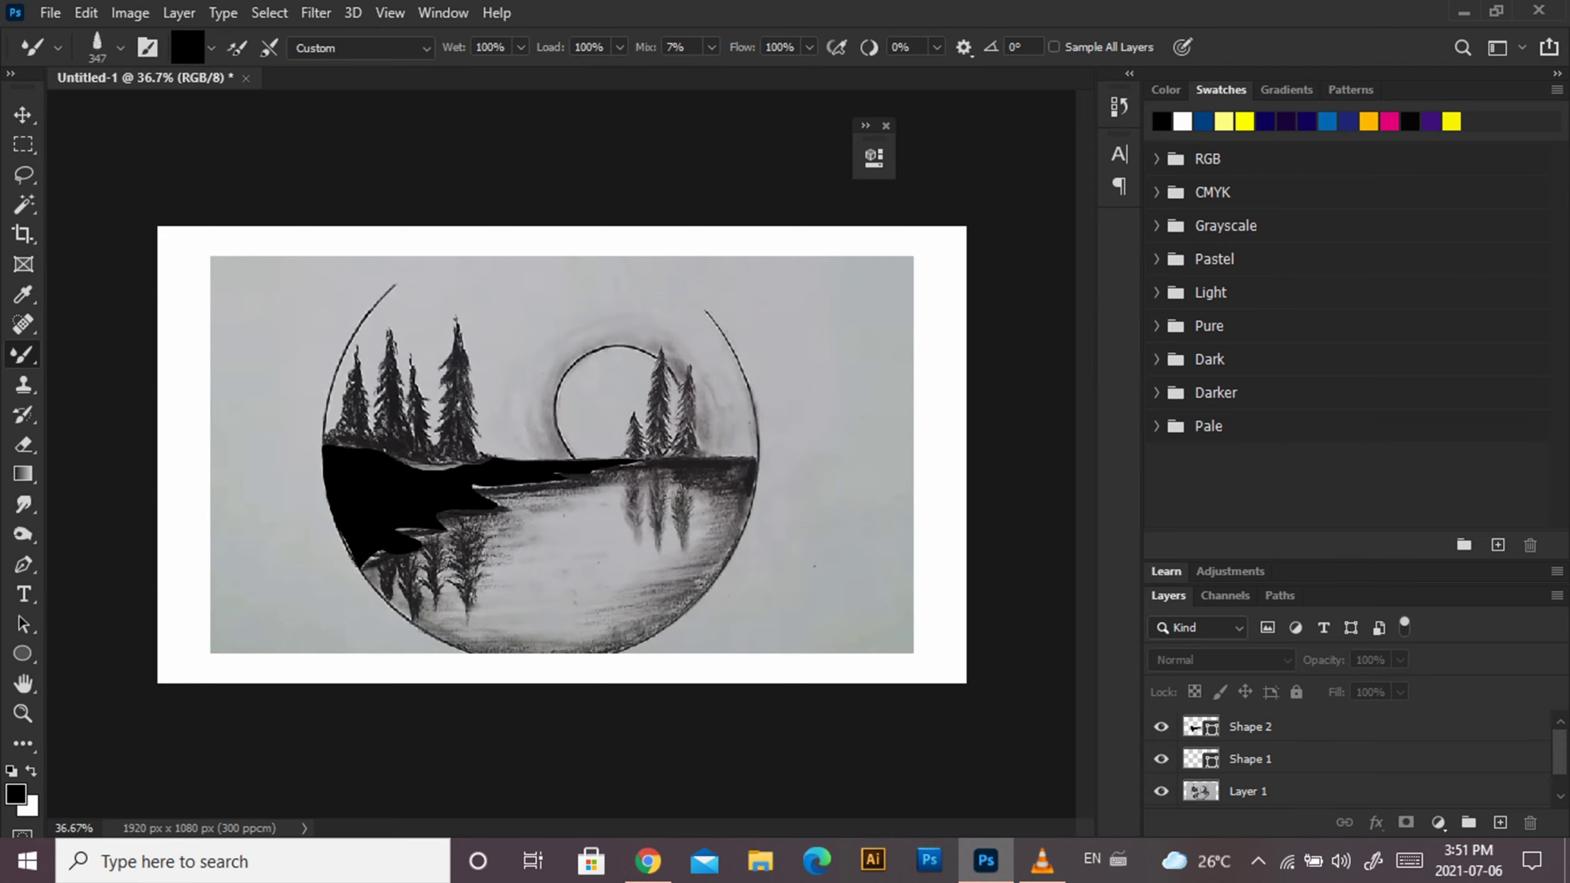
pyautogui.click(1500, 821)
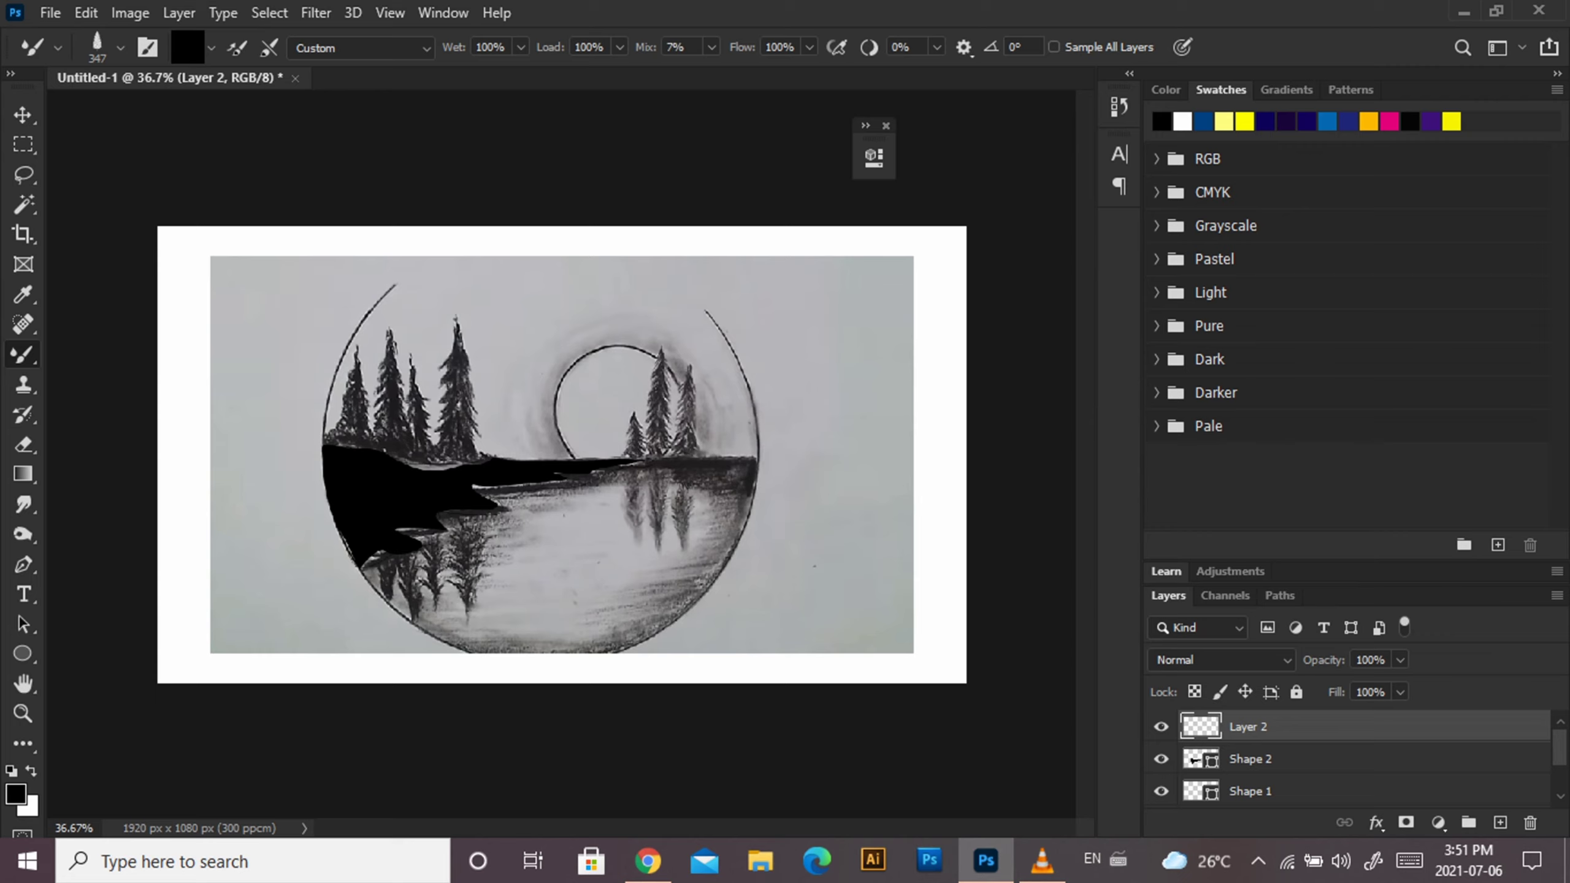
pyautogui.click(693, 422)
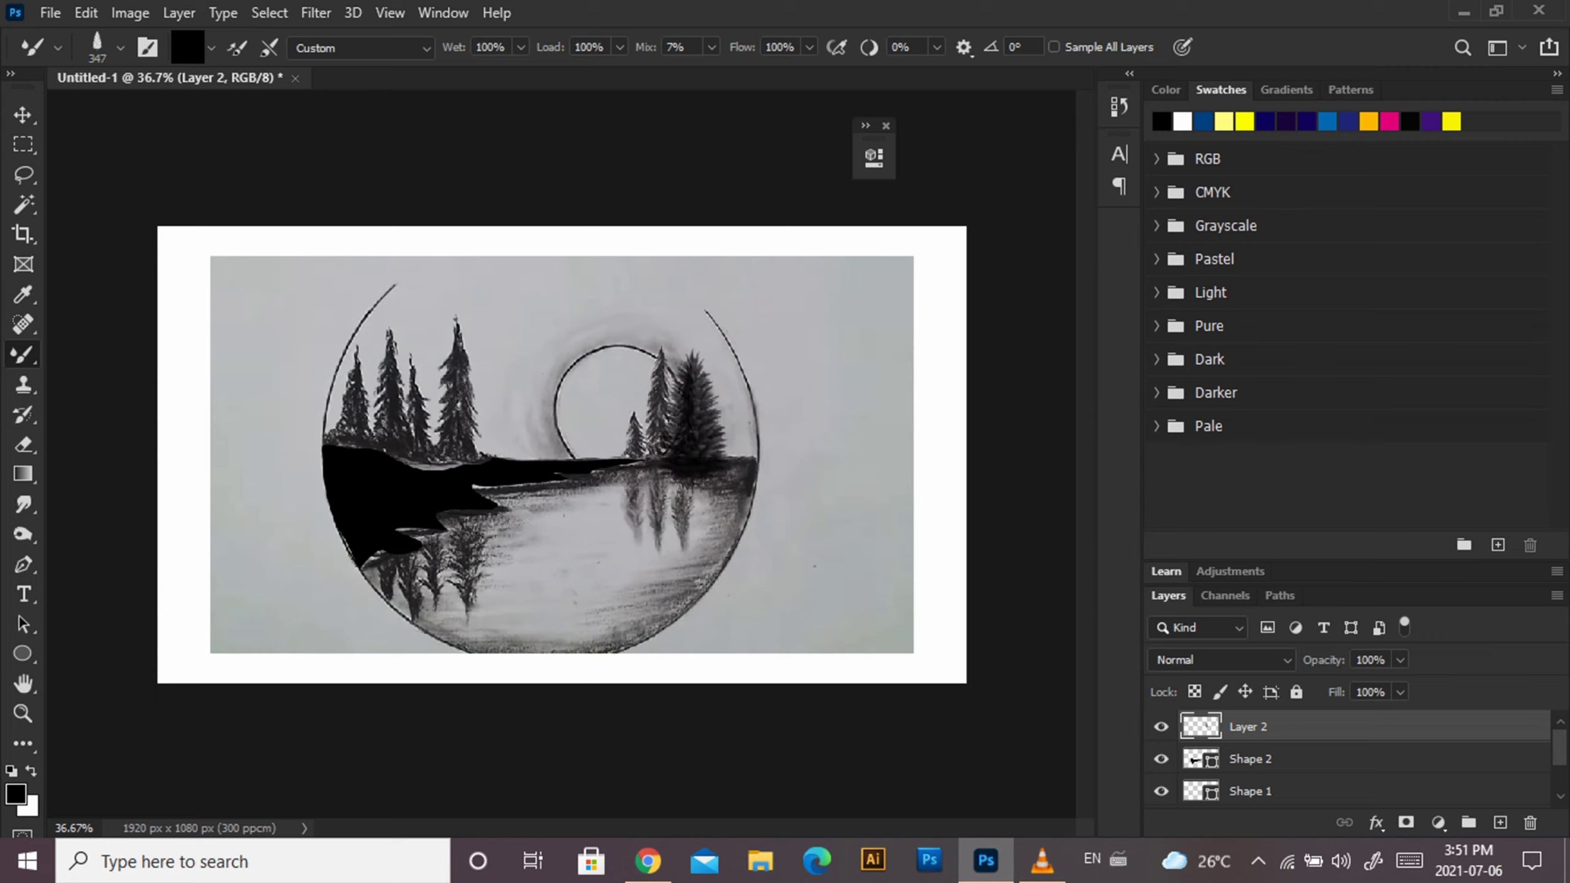
pyautogui.hotkey('ctrl', 'z')
pyautogui.click(690, 415)
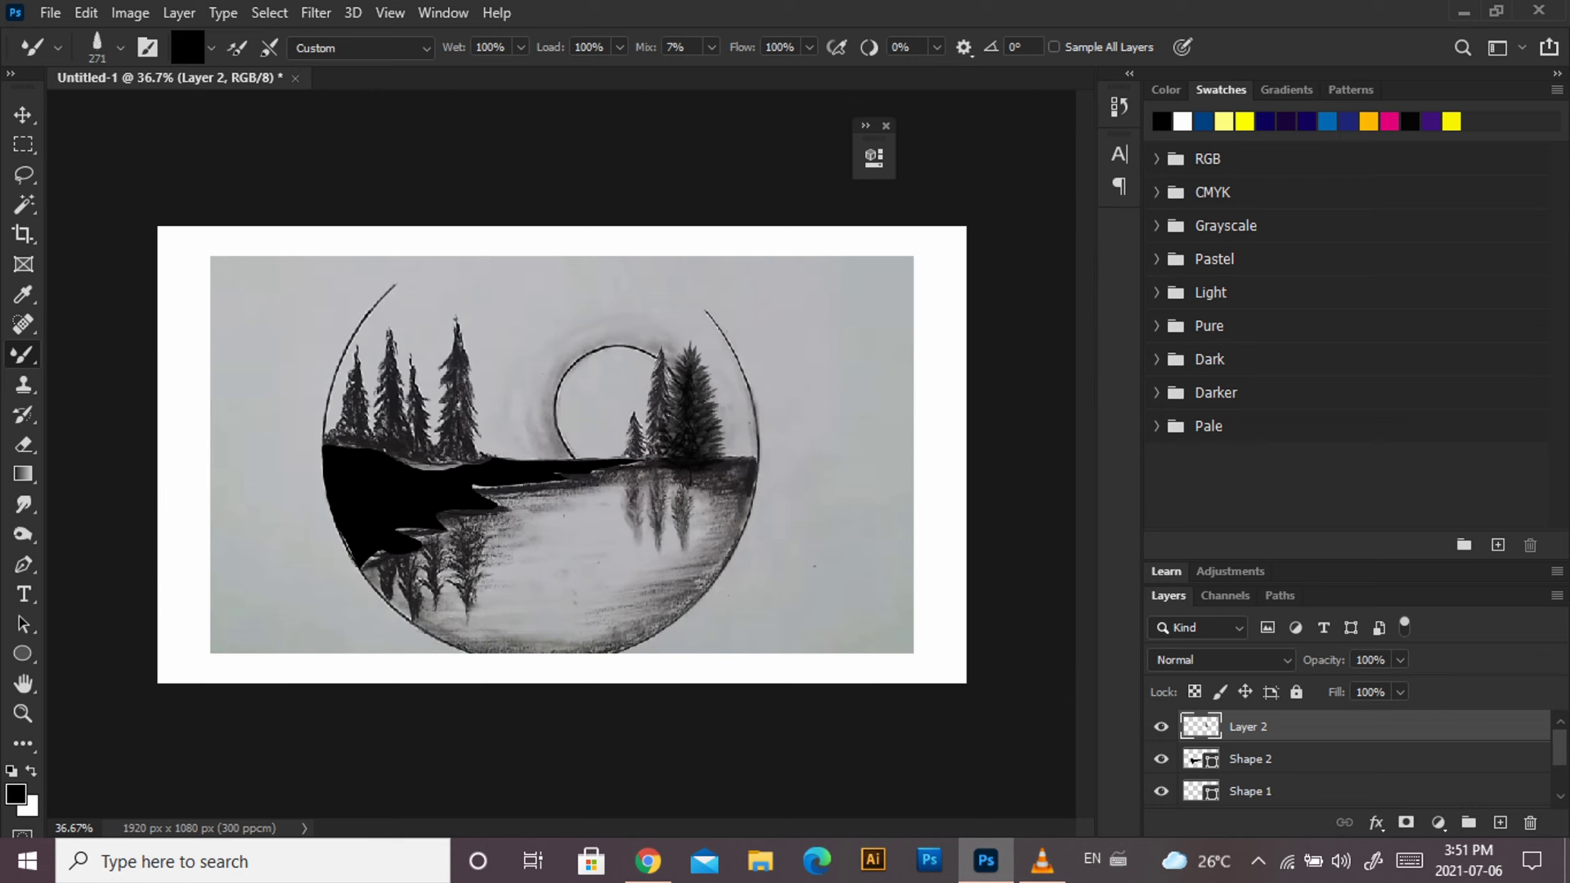
pyautogui.click(652, 408)
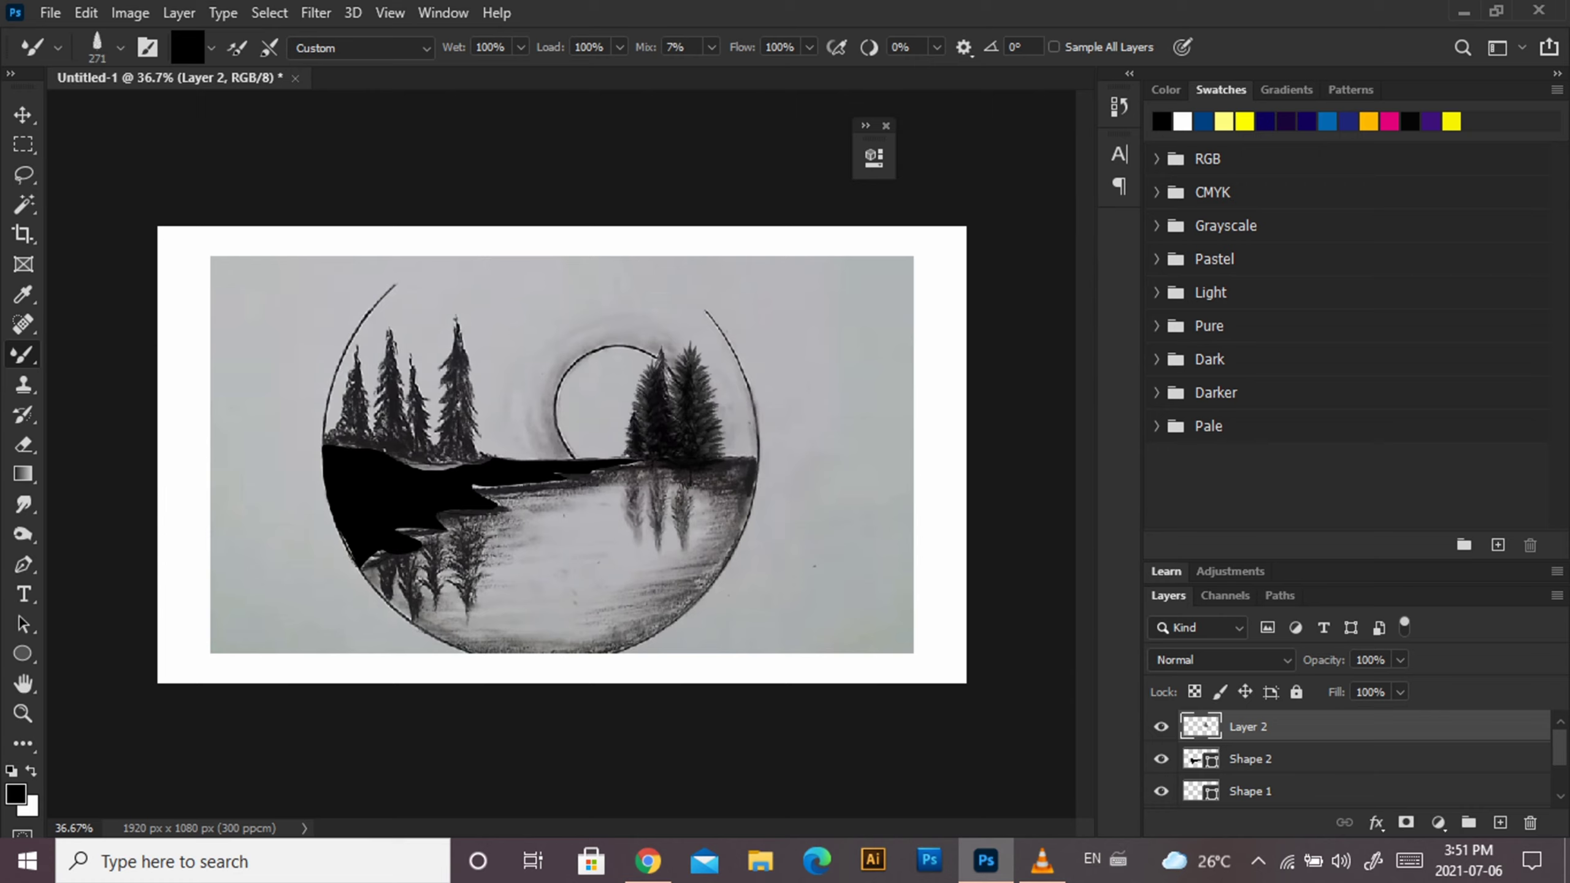
# Add a small pine left of the right trees and darken the tall left tree.
pyautogui.press('[')
pyautogui.press('[')
pyautogui.press('[')
pyautogui.click(631, 436)
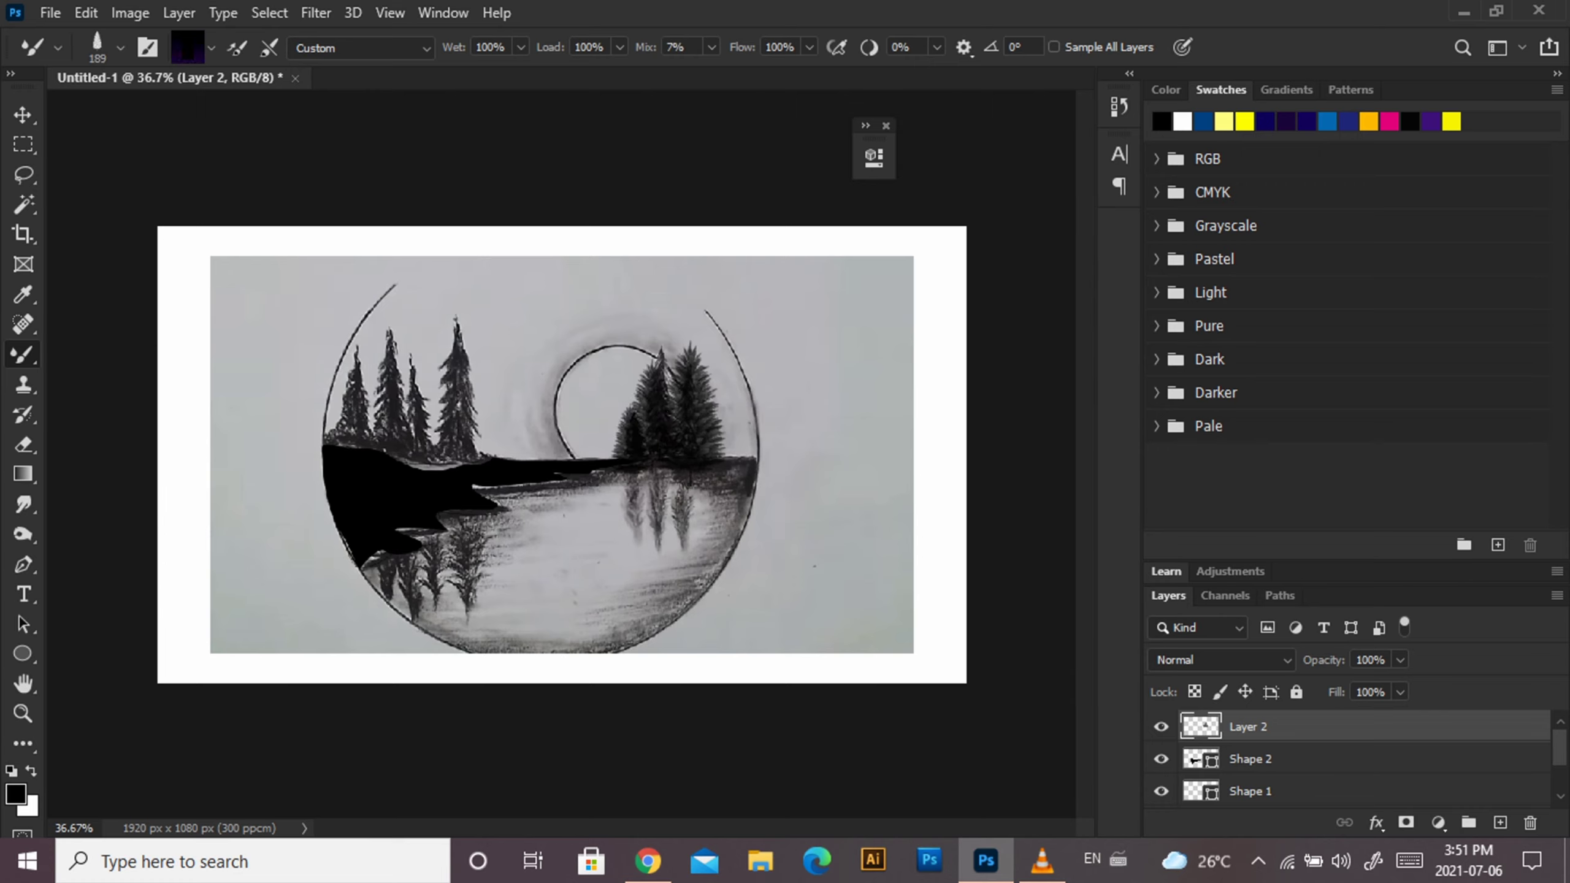
pyautogui.rightClick(472, 433)
pyautogui.press('Escape')
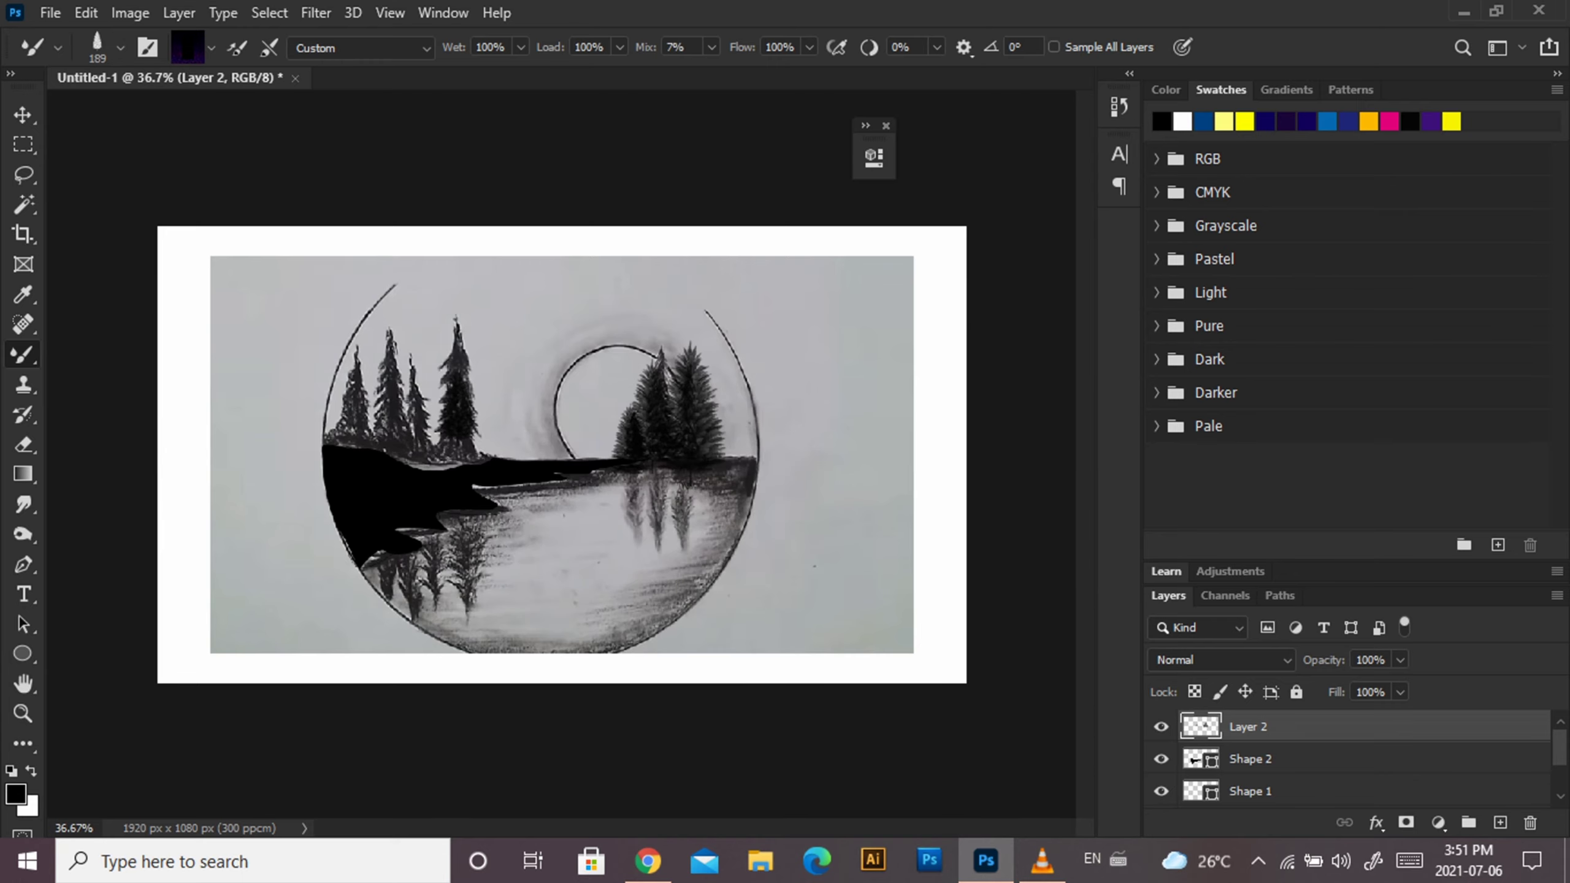
pyautogui.press(']')
pyautogui.press(']')
pyautogui.press(']')
pyautogui.click(460, 425)
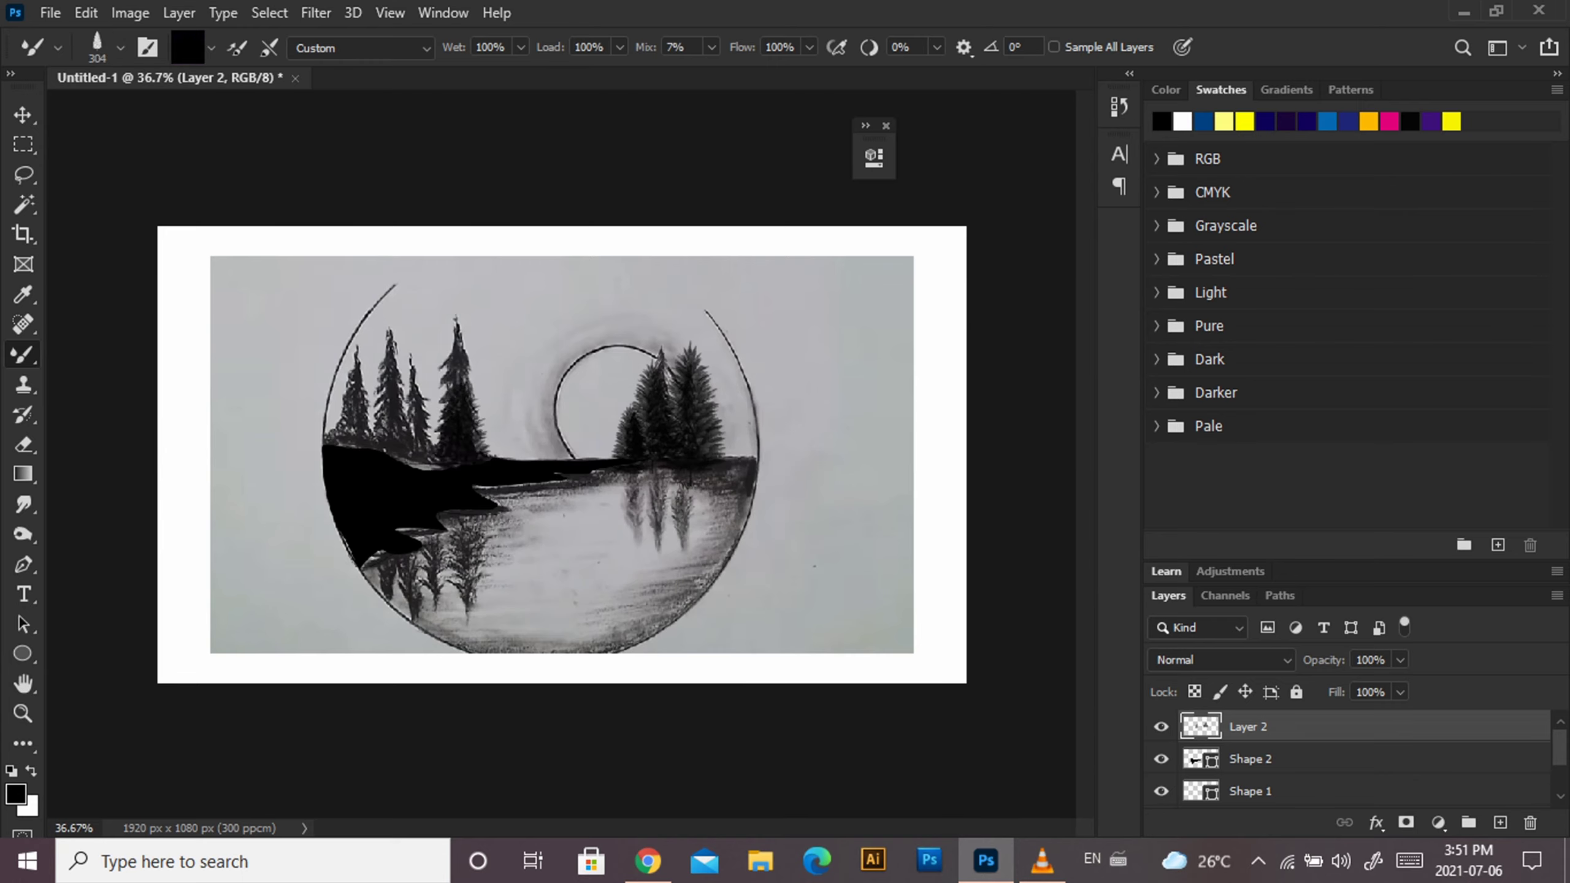
# Pick a smaller brush size and darken the left trees with a stroke.
pyautogui.rightClick(428, 428)
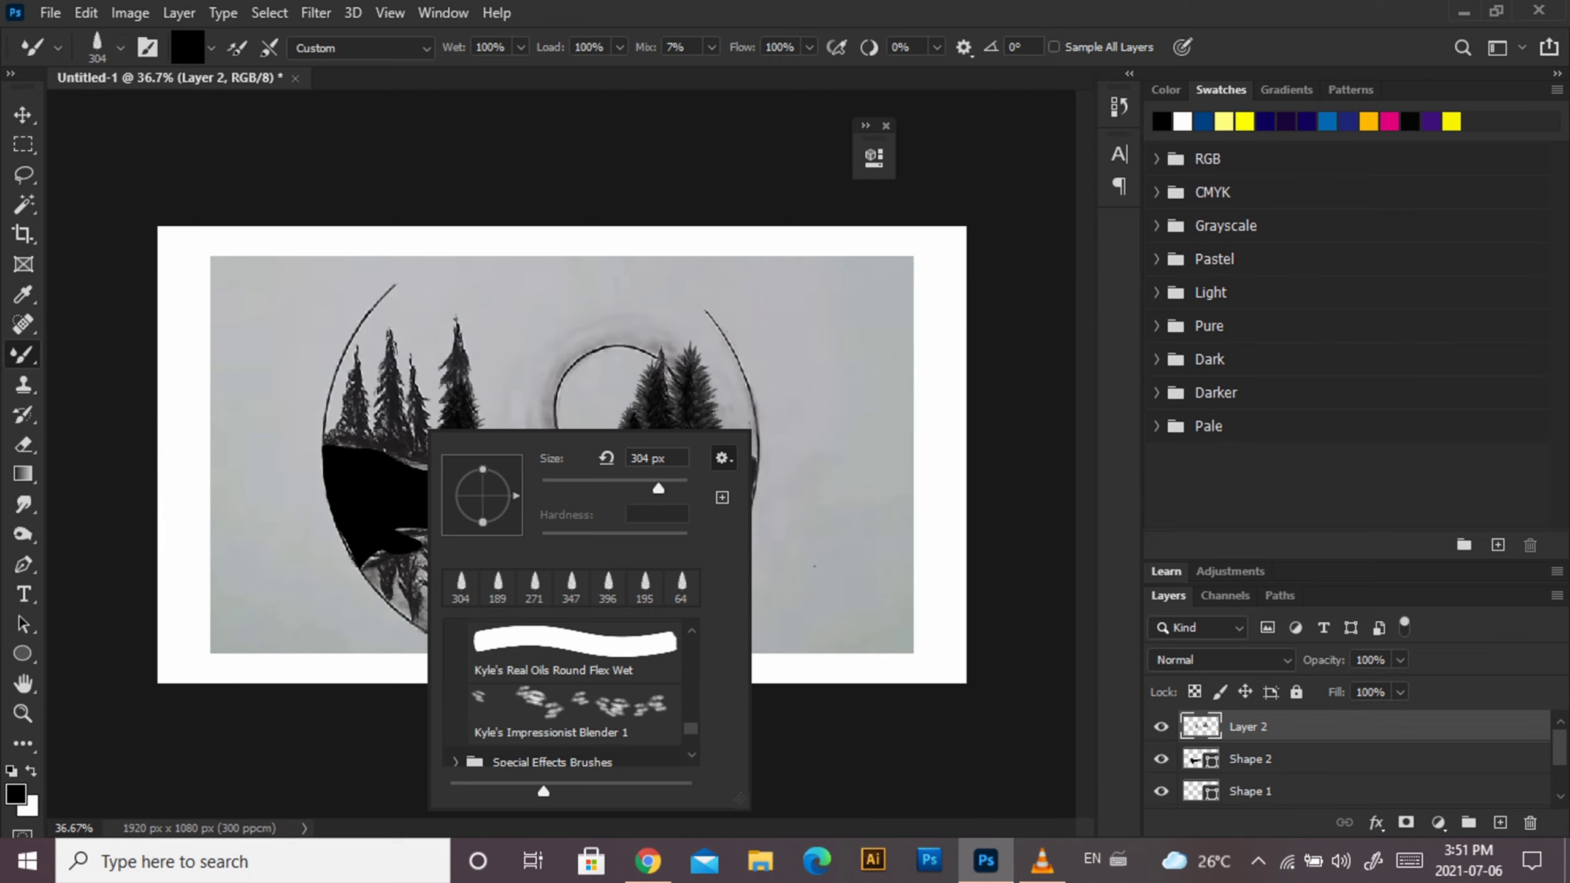
pyautogui.press('Escape')
pyautogui.rightClick(395, 418)
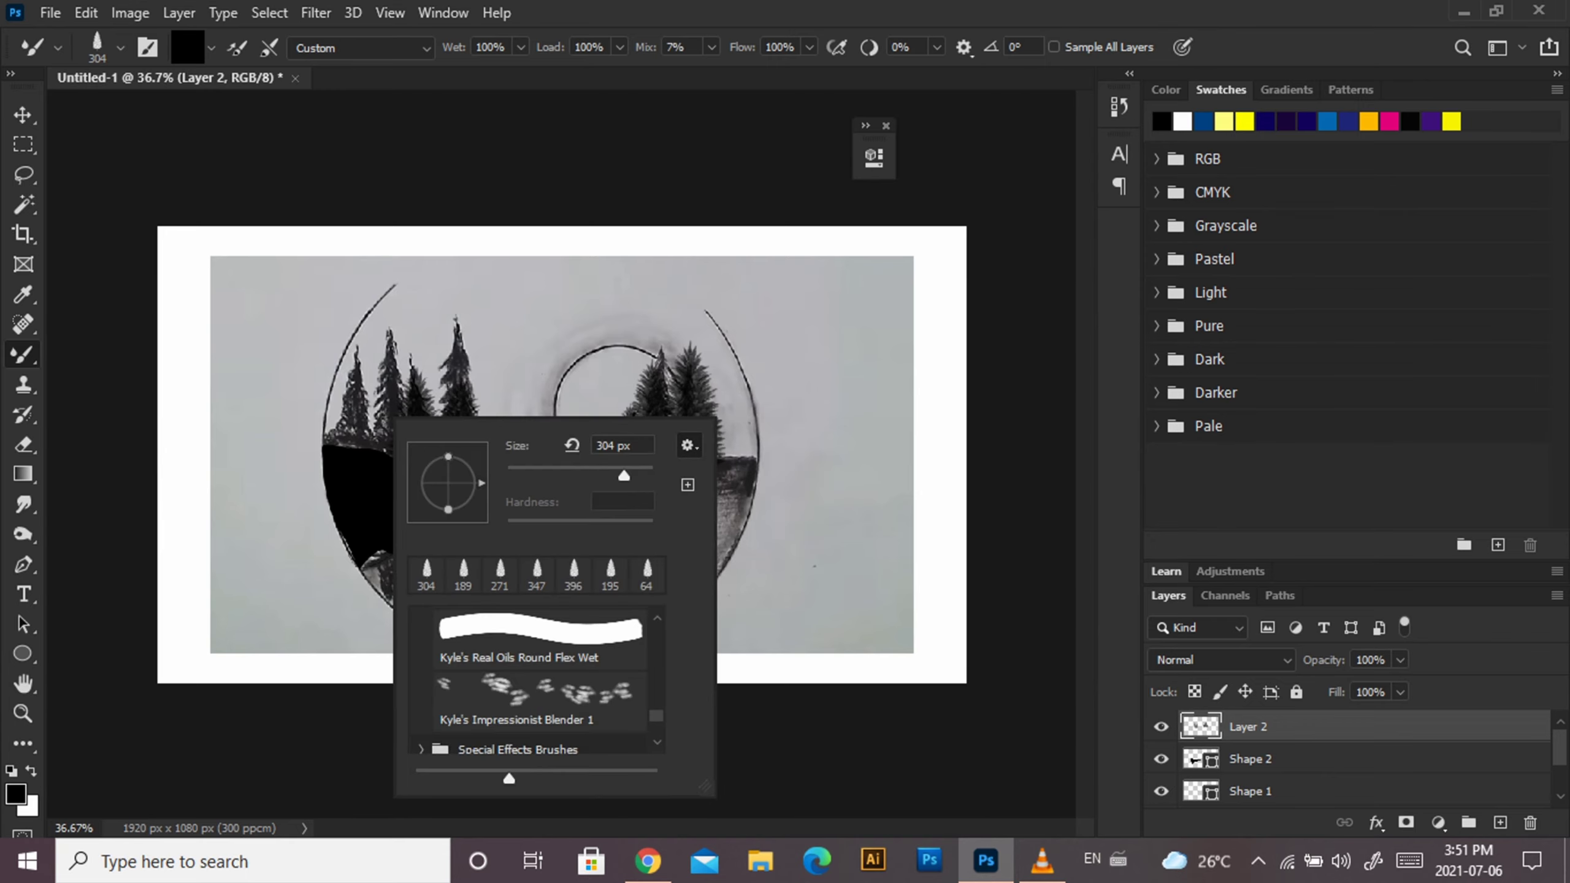
pyautogui.doubleClick(463, 572)
pyautogui.moveTo(333, 386); pyautogui.dragTo(377, 451)
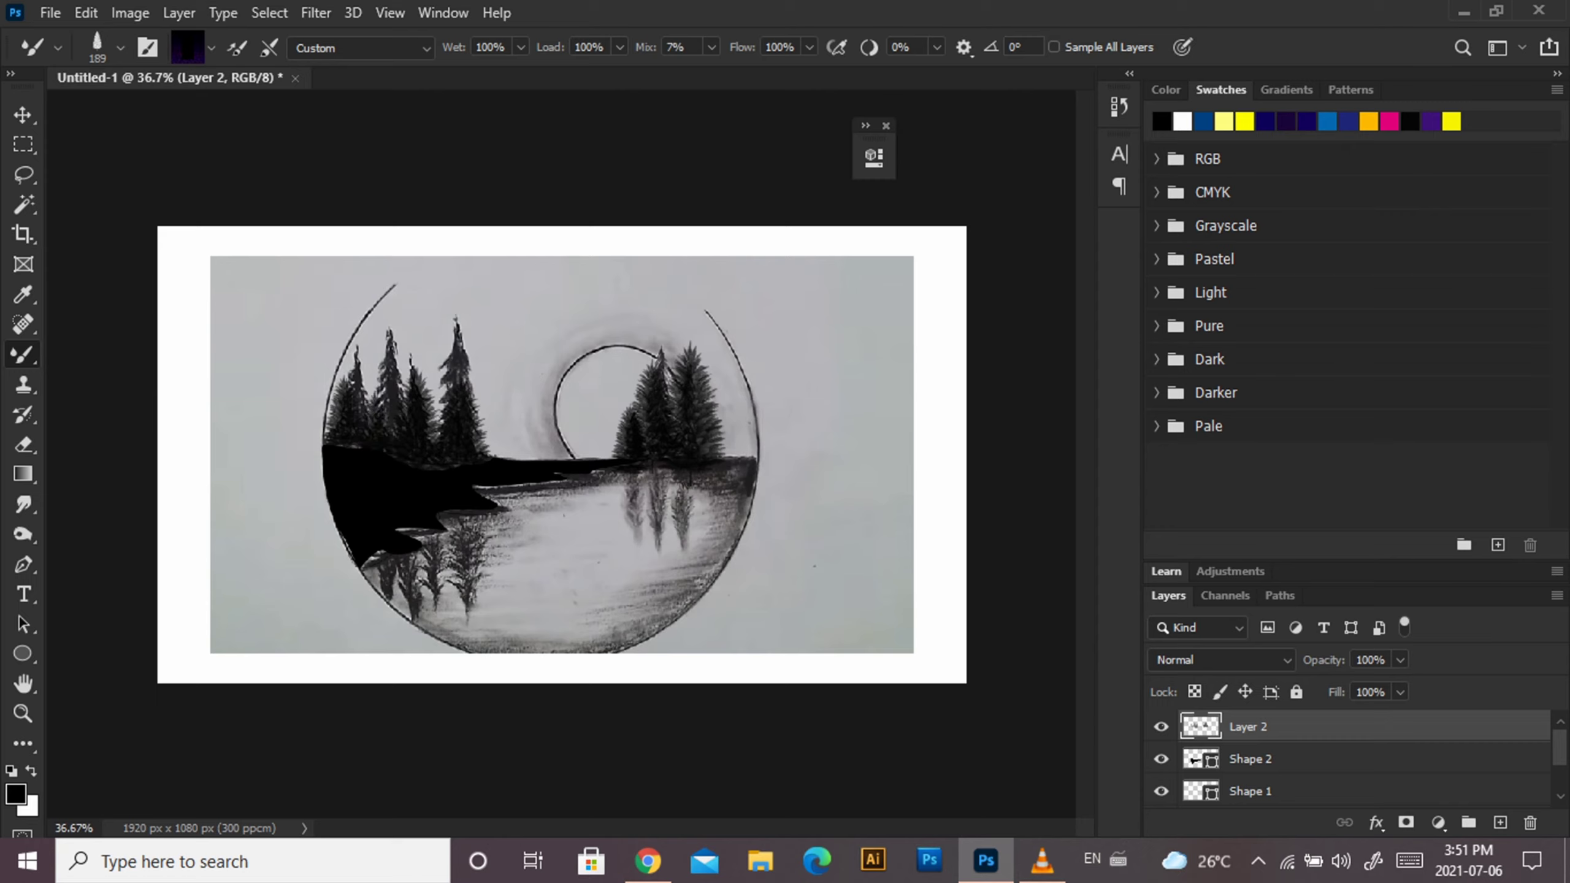
# Add small pines along the shore between the left trees and the moon.
pyautogui.click(512, 436)
pyautogui.click(519, 436)
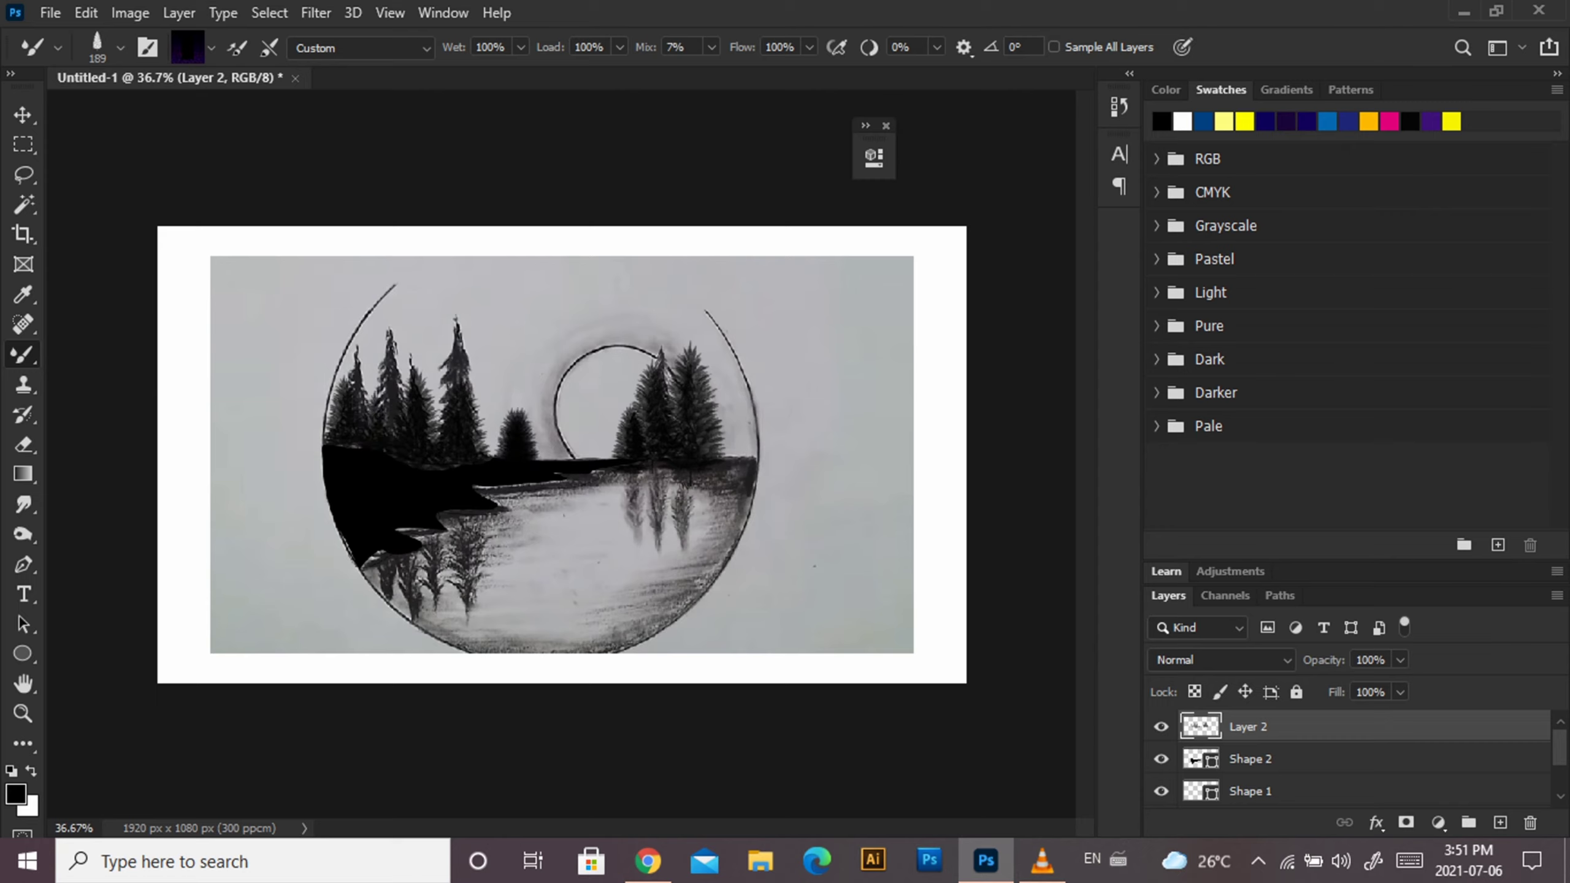
pyautogui.click(553, 436)
pyautogui.hotkey('ctrl', 'z')
pyautogui.hotkey('ctrl', 'z')
pyautogui.click(494, 438)
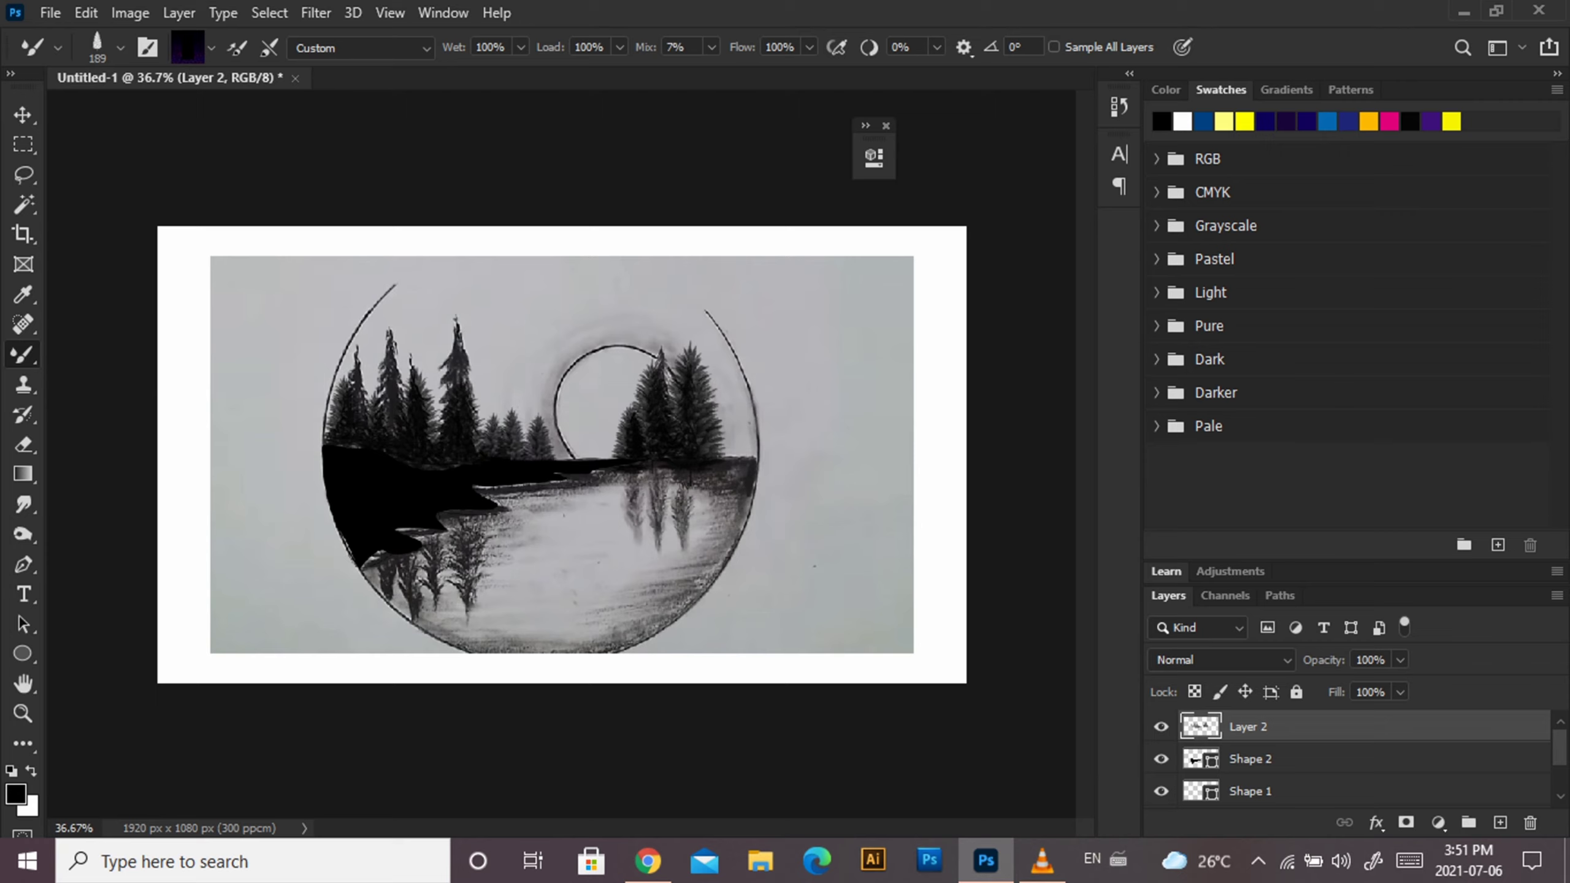
pyautogui.press('v')
pyautogui.hotkey('ctrl', 'alt', 'a')
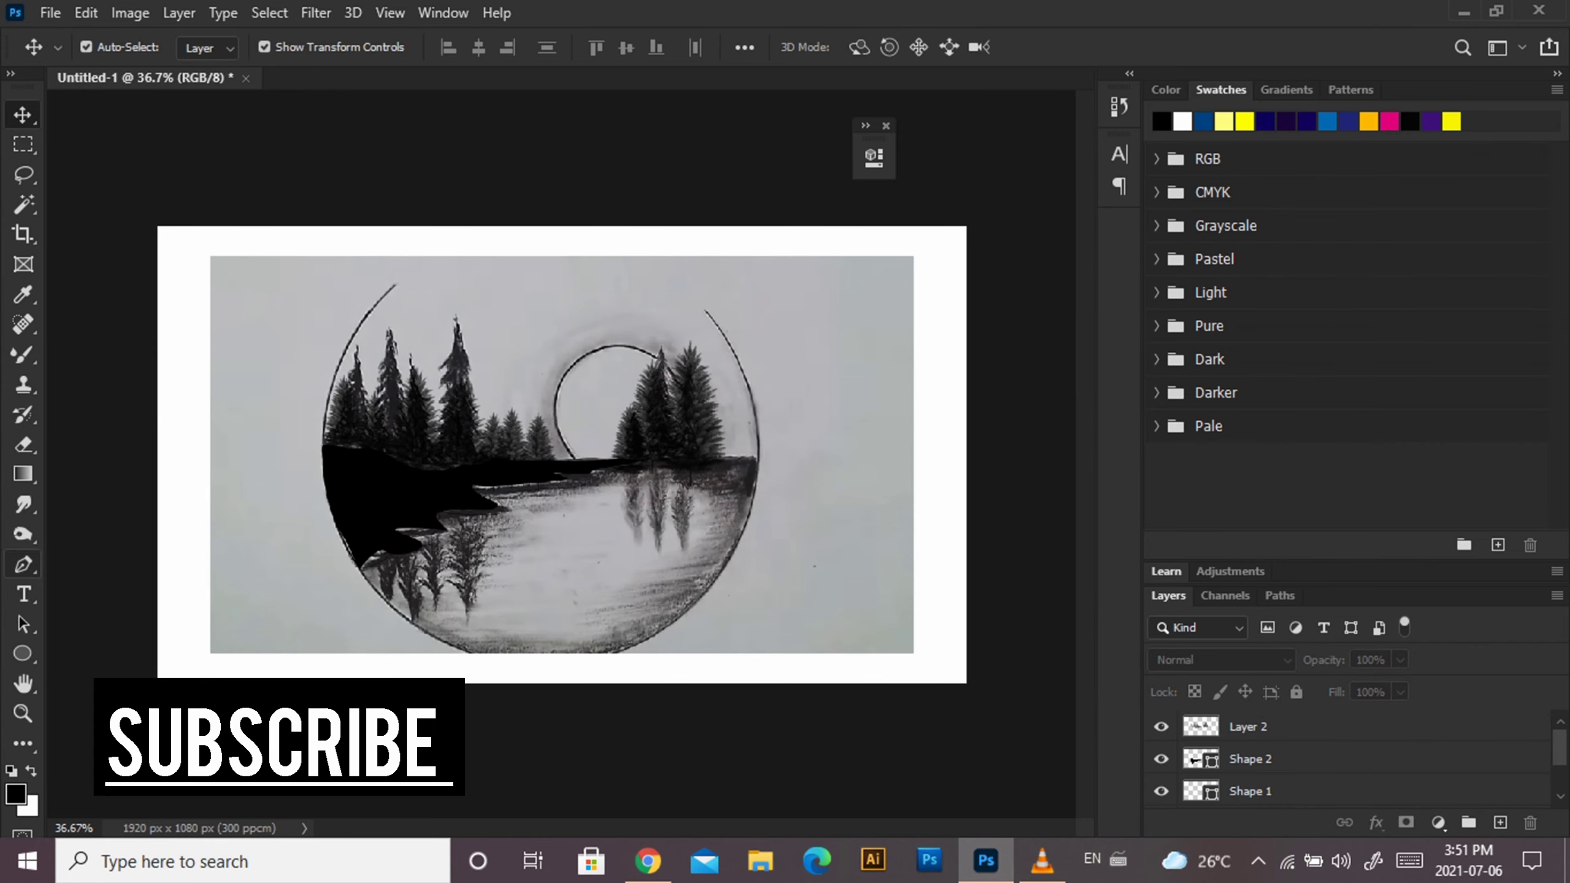
# Trace a curved path around the circle's edge from top left to top right.
pyautogui.click(22, 564)
pyautogui.click(396, 285)
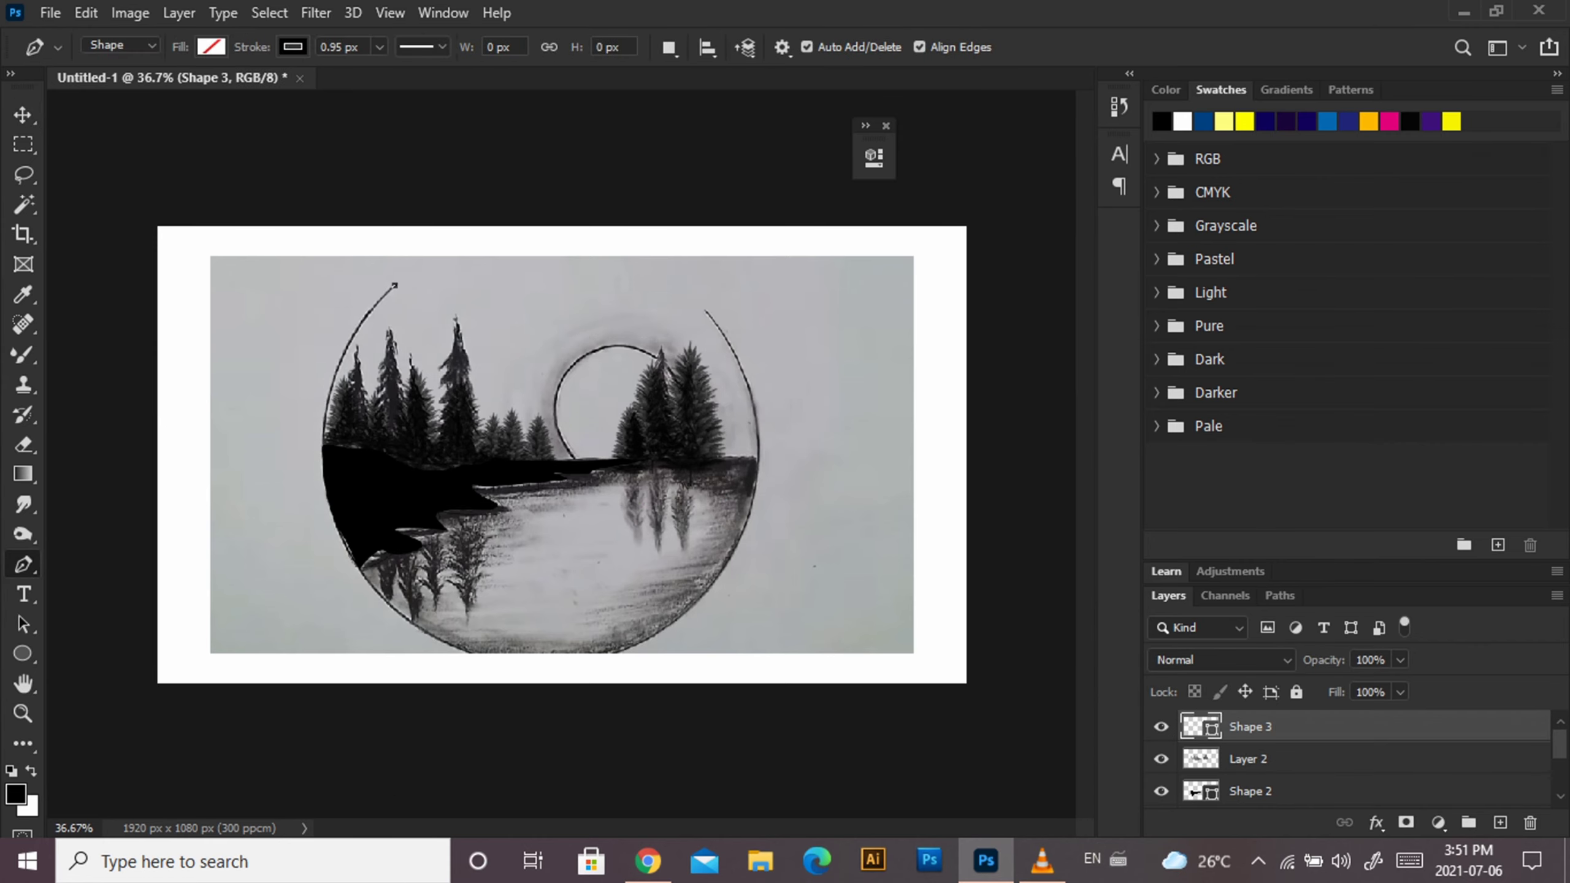
pyautogui.moveTo(326, 483)
pyautogui.mouseDown()
pyautogui.moveTo(361, 560)
pyautogui.moveTo(349, 589)
pyautogui.mouseUp()
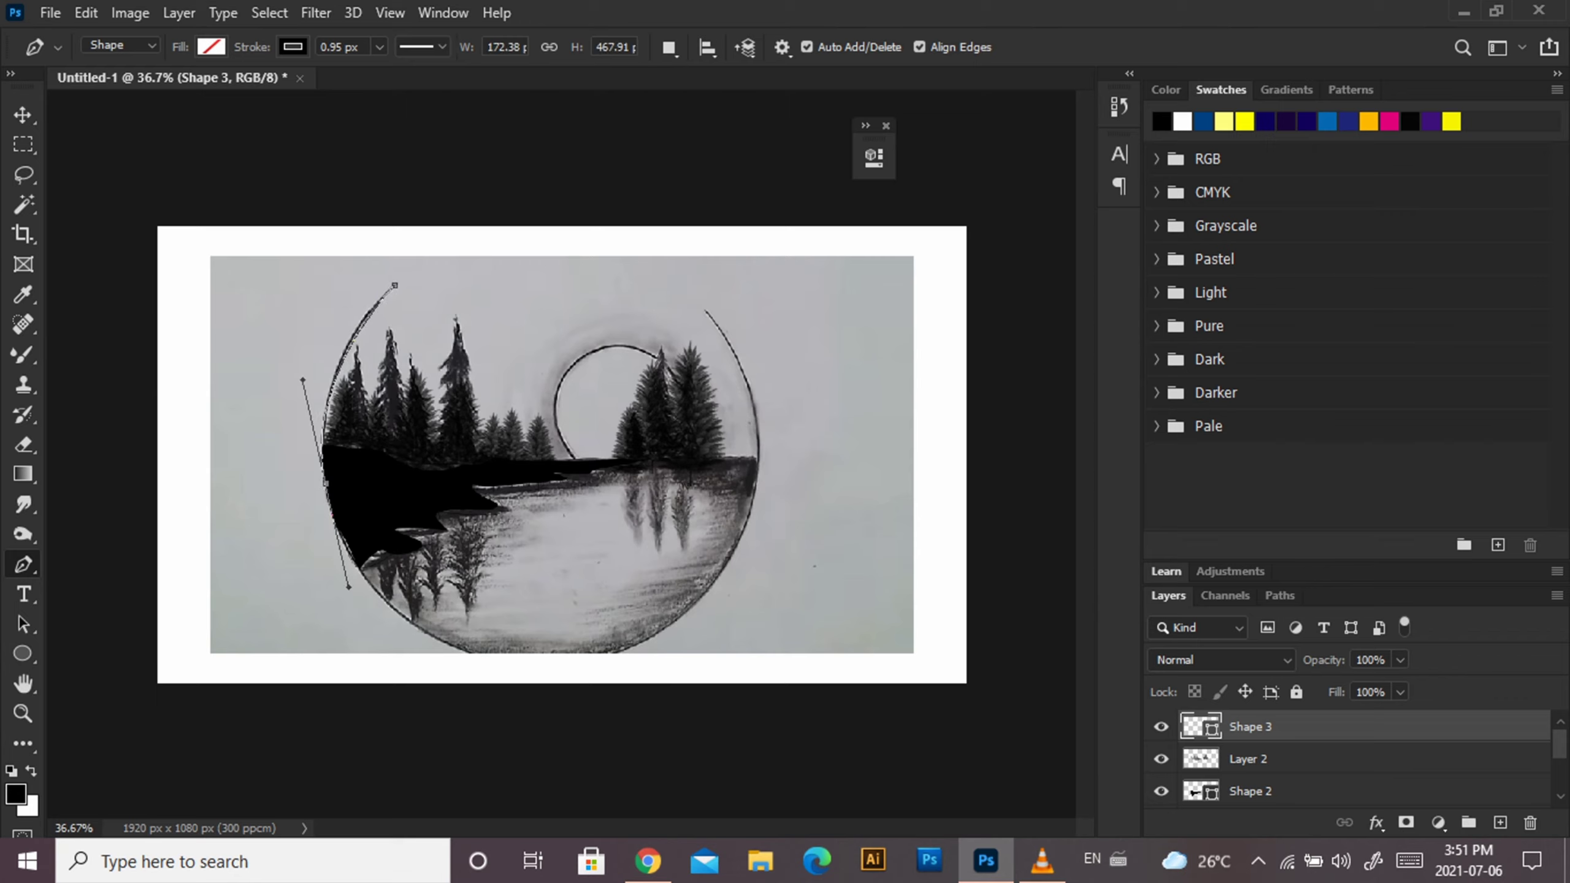
pyautogui.moveTo(474, 655); pyautogui.dragTo(520, 662)
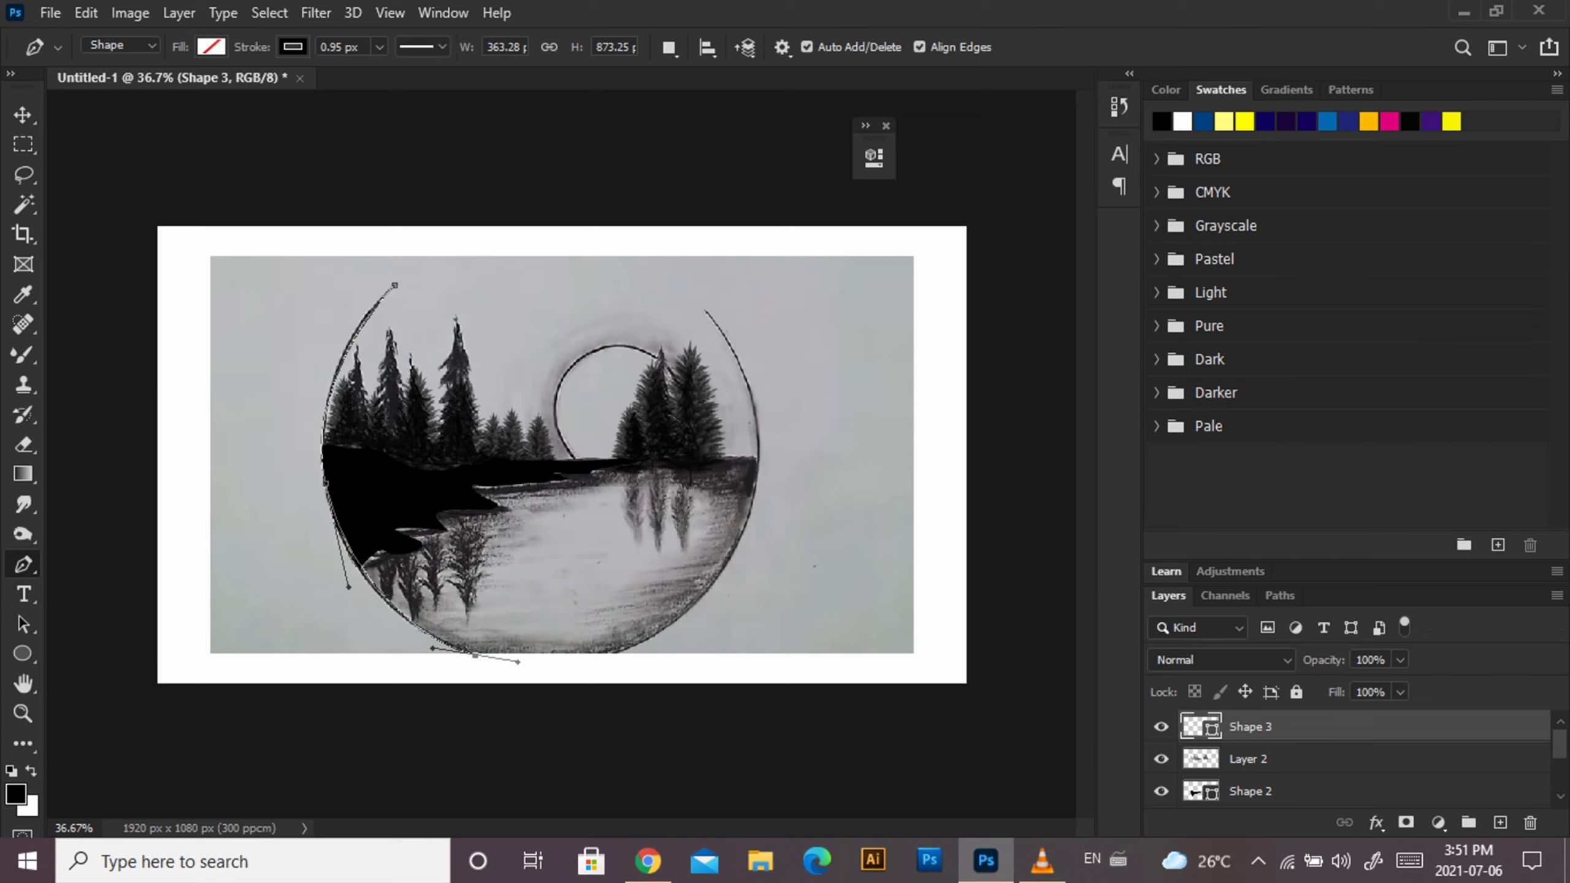
pyautogui.moveTo(631, 648); pyautogui.dragTo(645, 637)
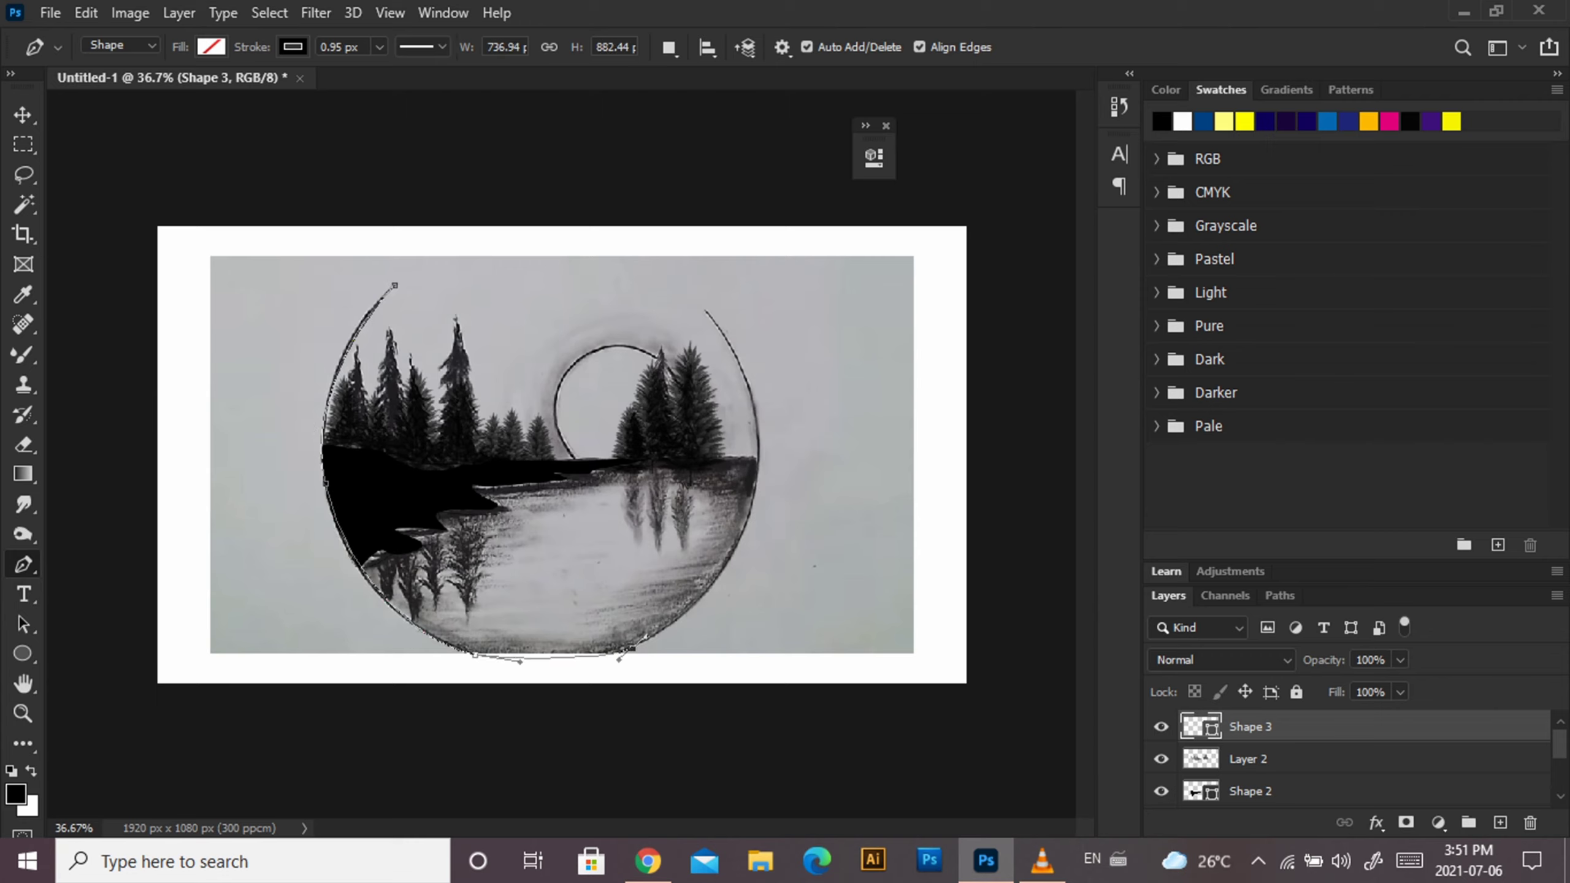
pyautogui.moveTo(741, 540); pyautogui.dragTo(749, 505)
pyautogui.moveTo(709, 313)
pyautogui.mouseDown()
pyautogui.moveTo(630, 264)
pyautogui.moveTo(640, 252)
pyautogui.moveTo(620, 265)
pyautogui.mouseUp()
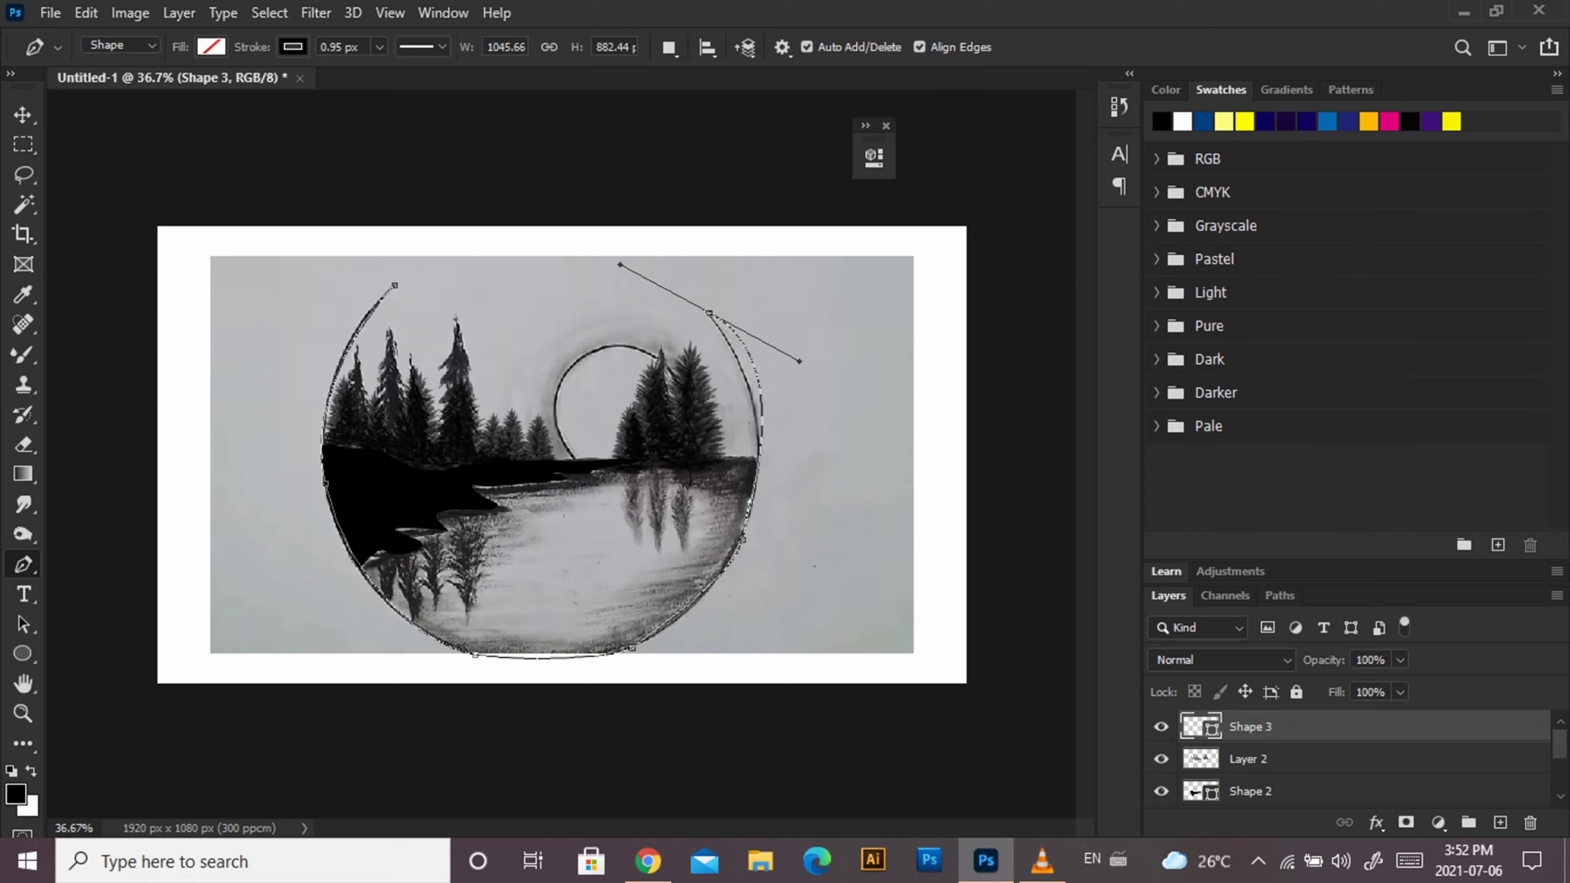
pyautogui.moveTo(620, 265); pyautogui.dragTo(636, 241)
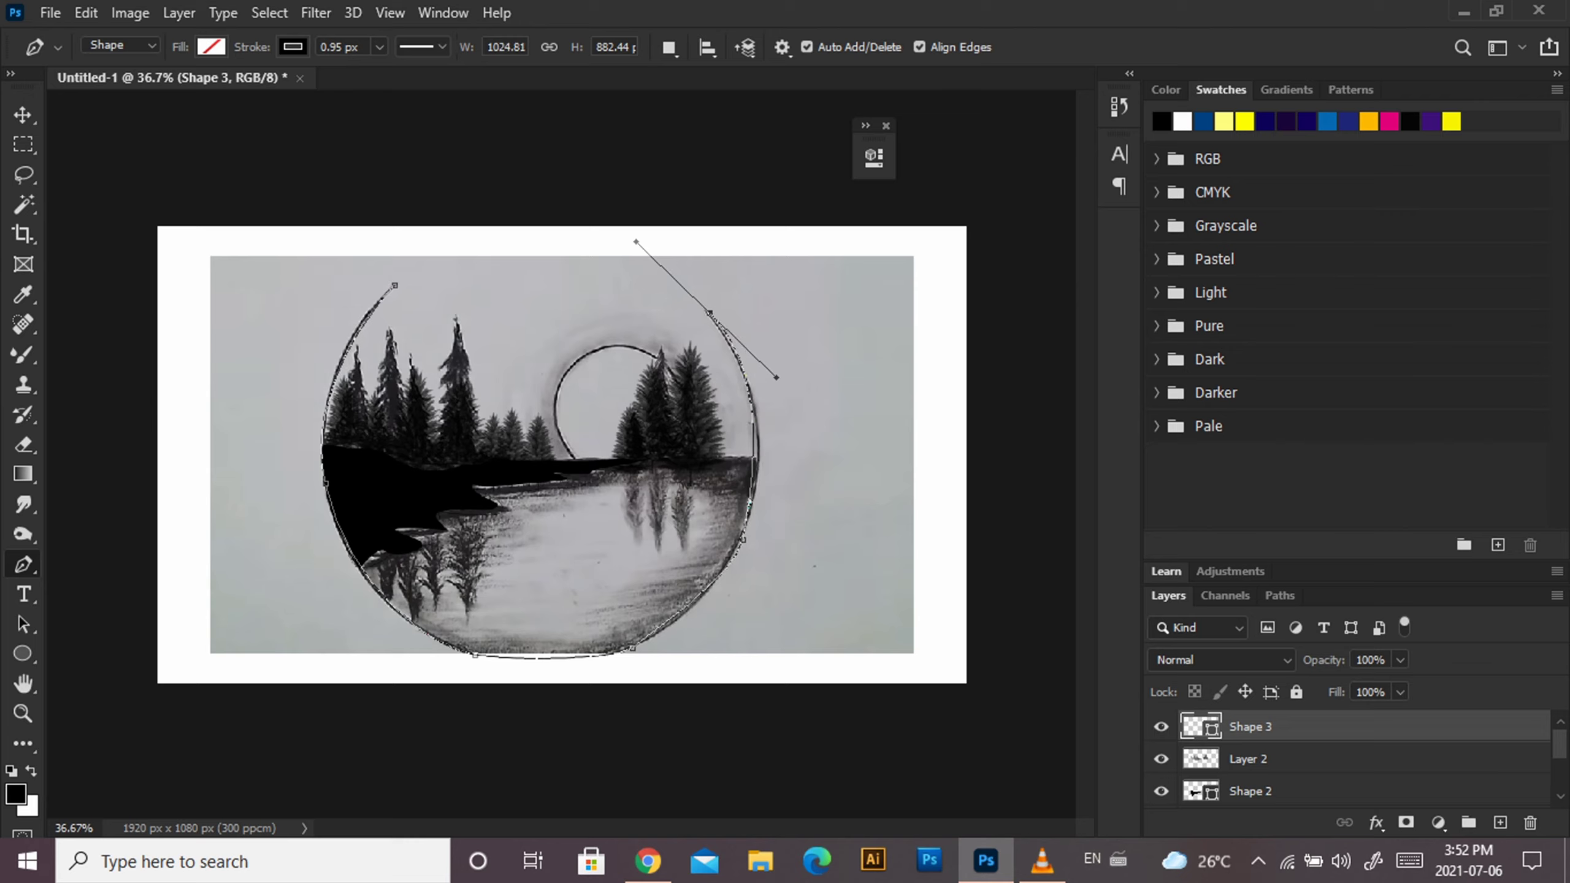
pyautogui.moveTo(743, 539); pyautogui.dragTo(727, 575)
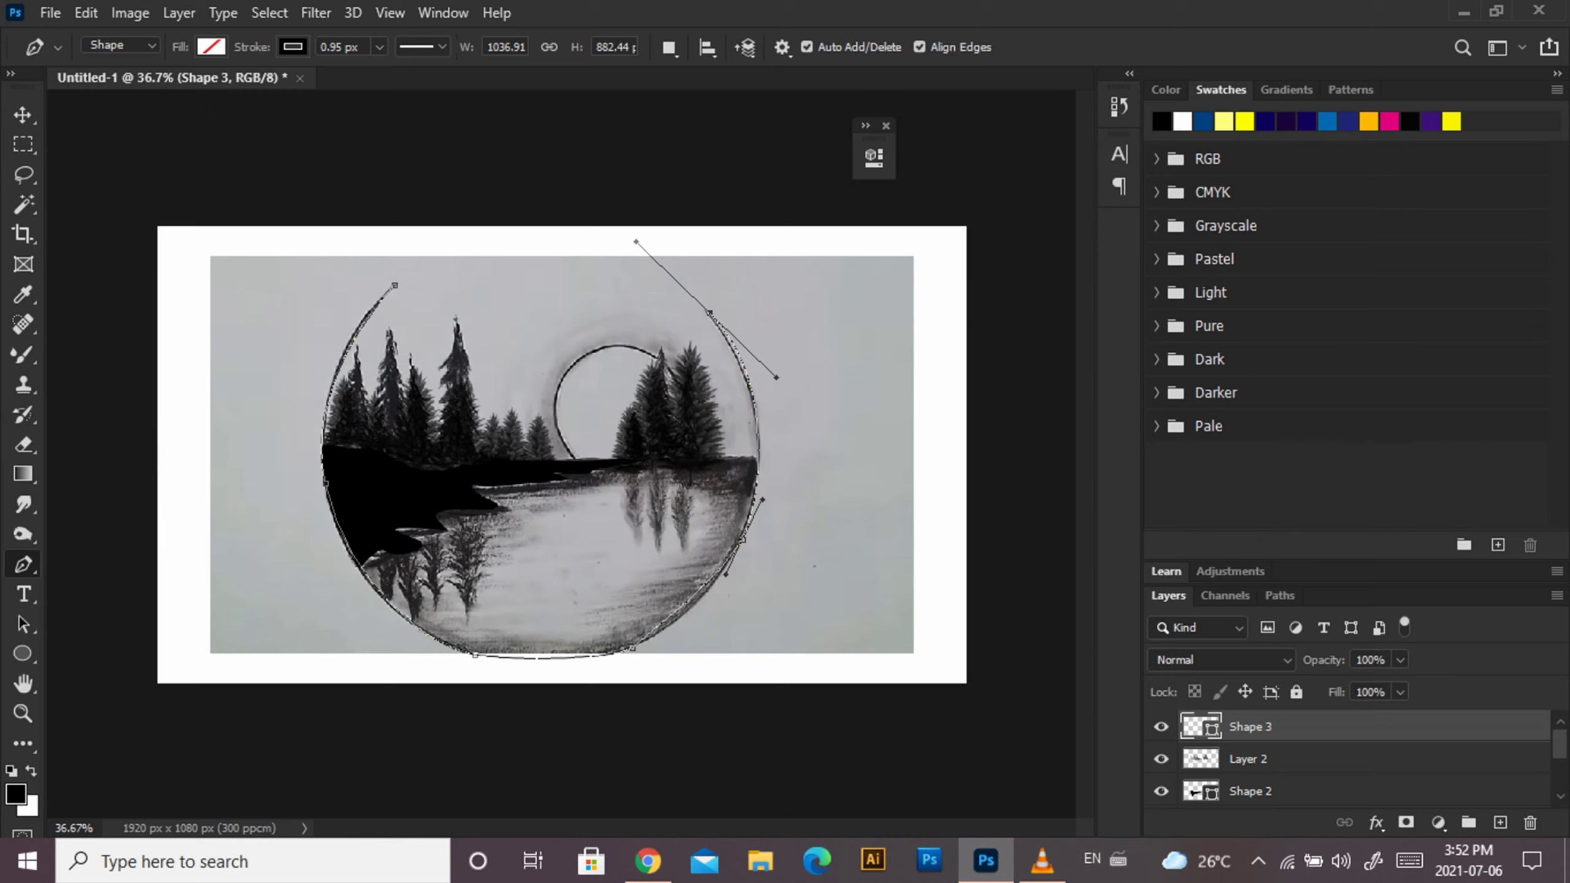
# Thicken the path's stroke into a bold black ring.
pyautogui.click(379, 47)
pyautogui.moveTo(371, 73)
pyautogui.mouseDown()
pyautogui.moveTo(402, 74)
pyautogui.moveTo(384, 73)
pyautogui.mouseUp()
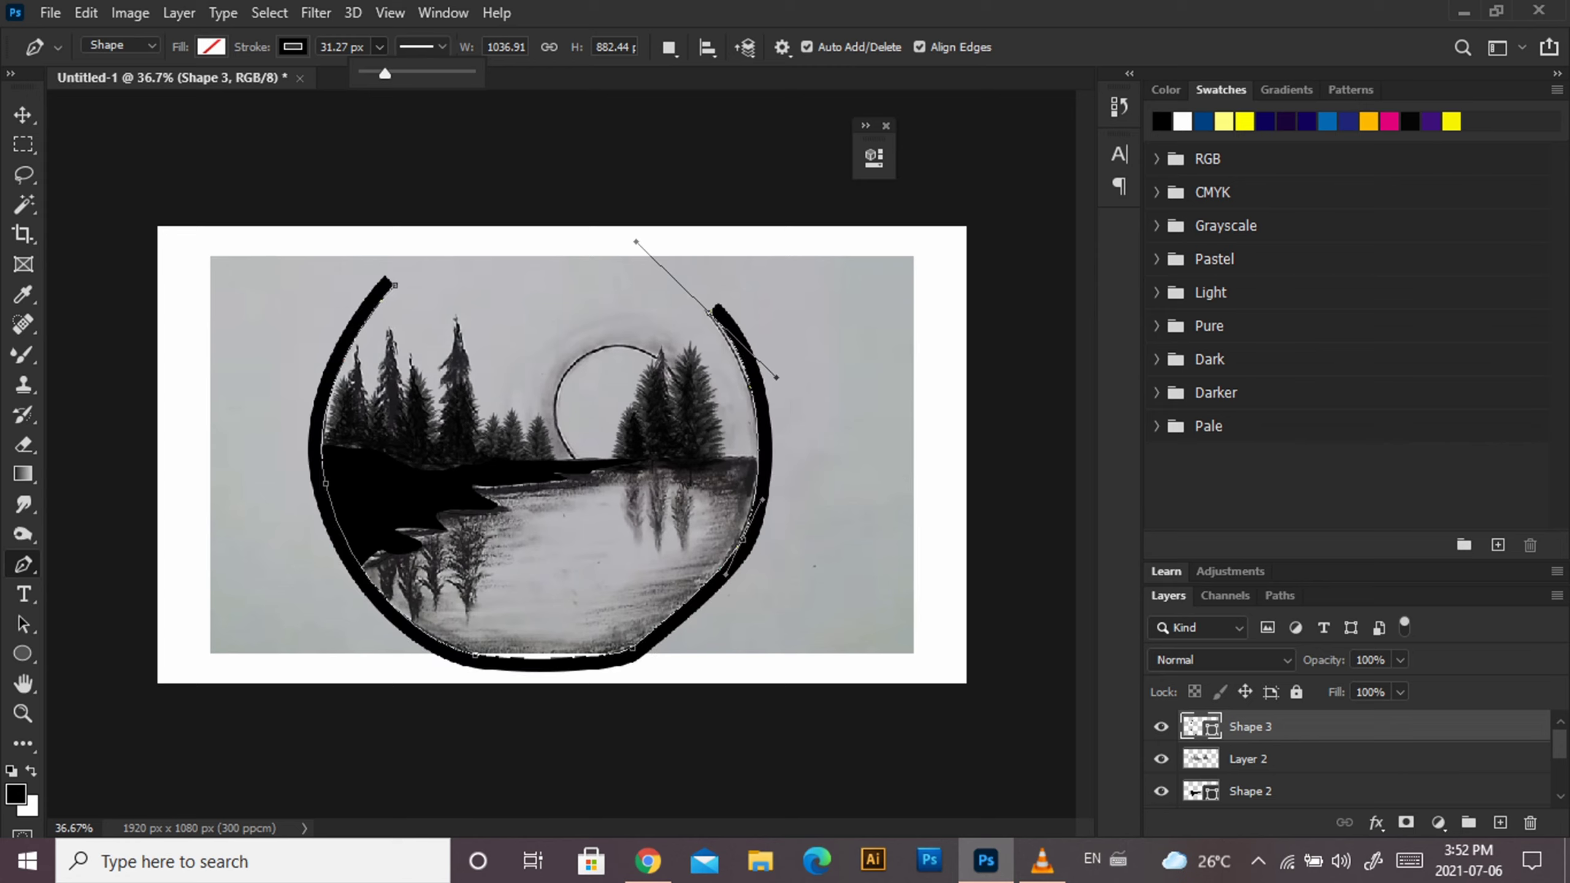
pyautogui.press('v')
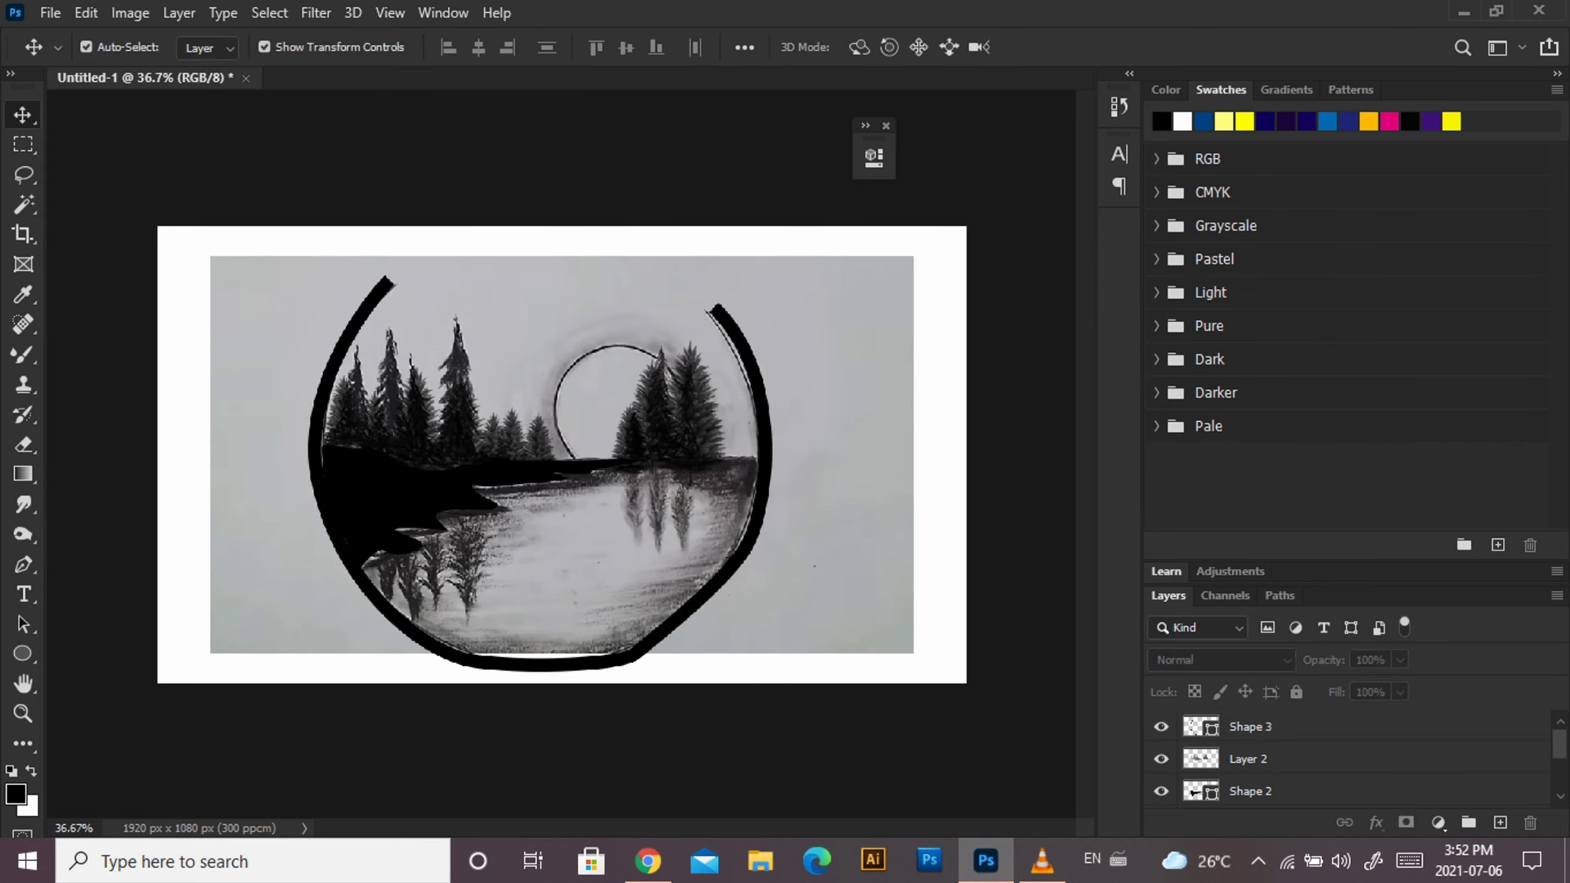
pyautogui.scroll(-3, 1347, 758)
# Check the shapes against the sketch, then set the Pen shape fill to dark blue.
pyautogui.click(1161, 759)
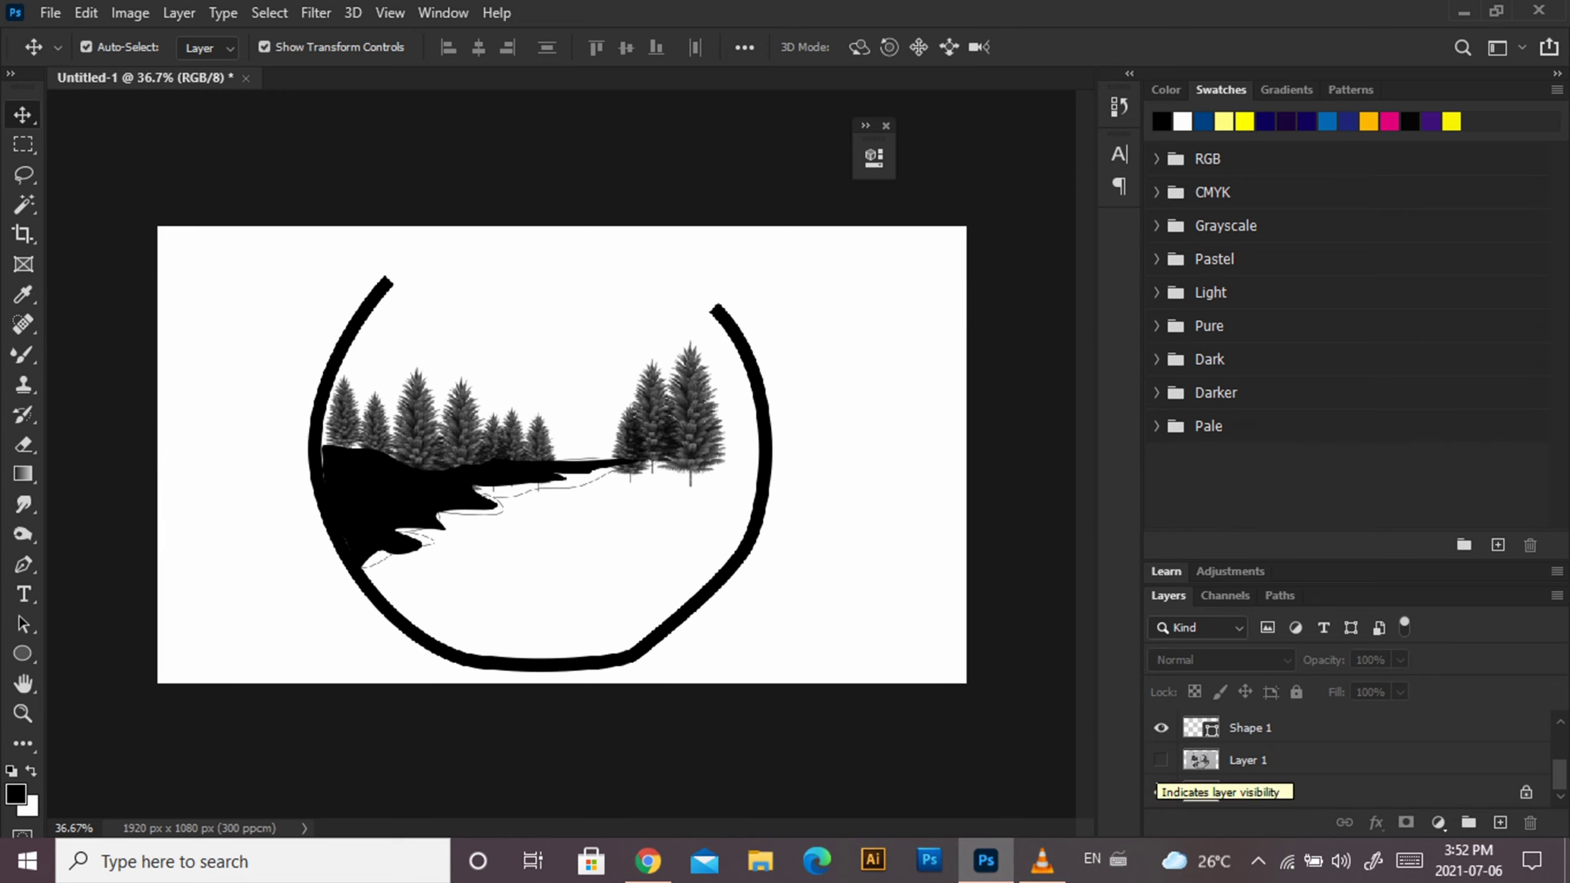
pyautogui.click(1161, 759)
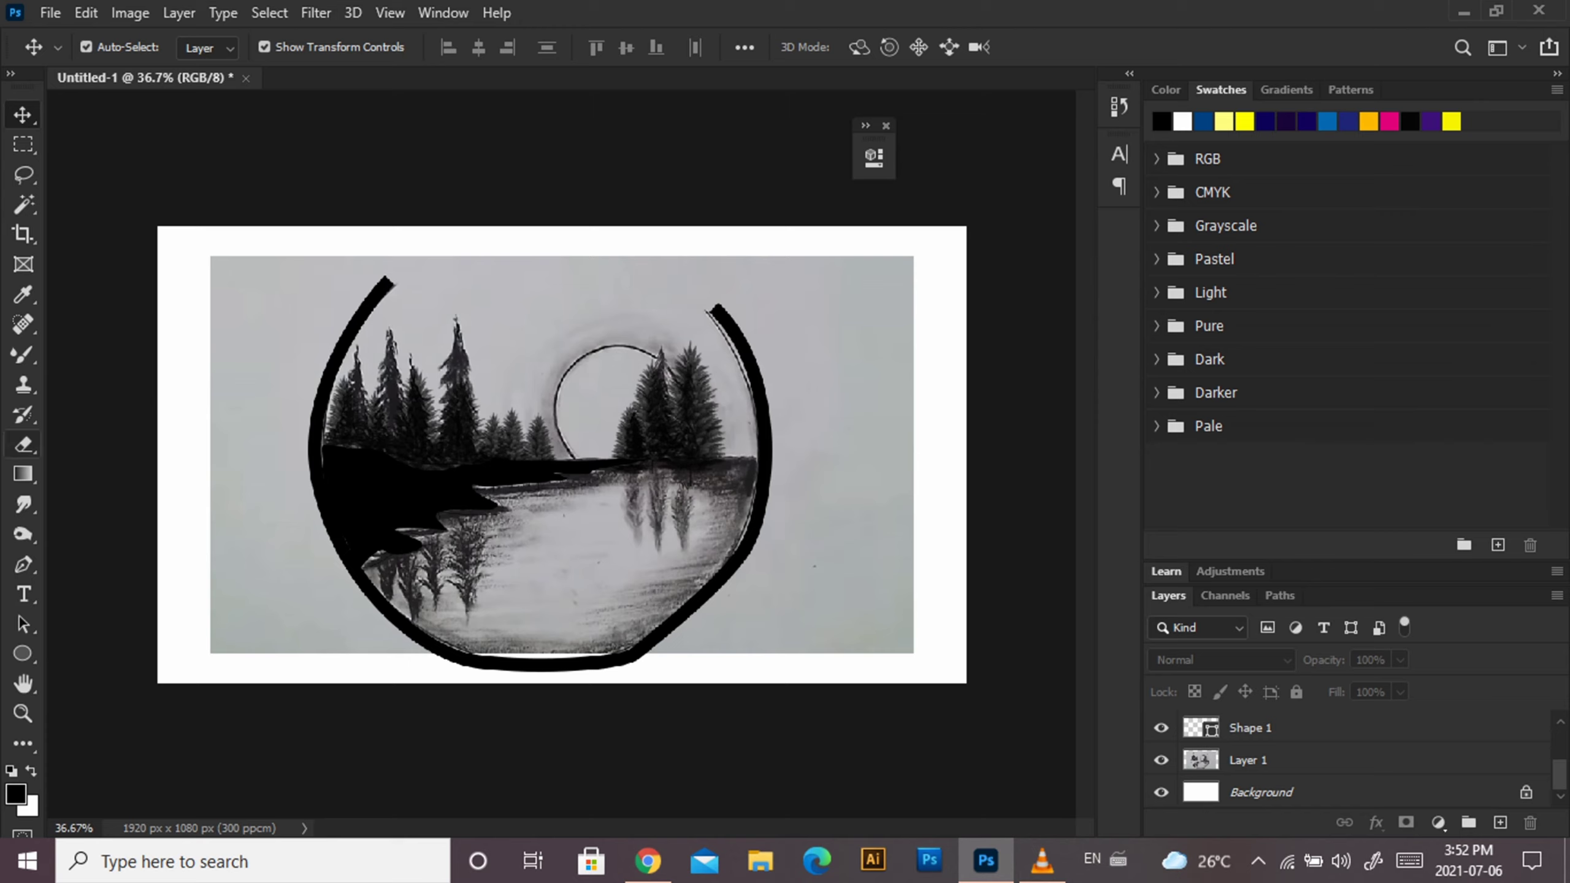
pyautogui.click(24, 564)
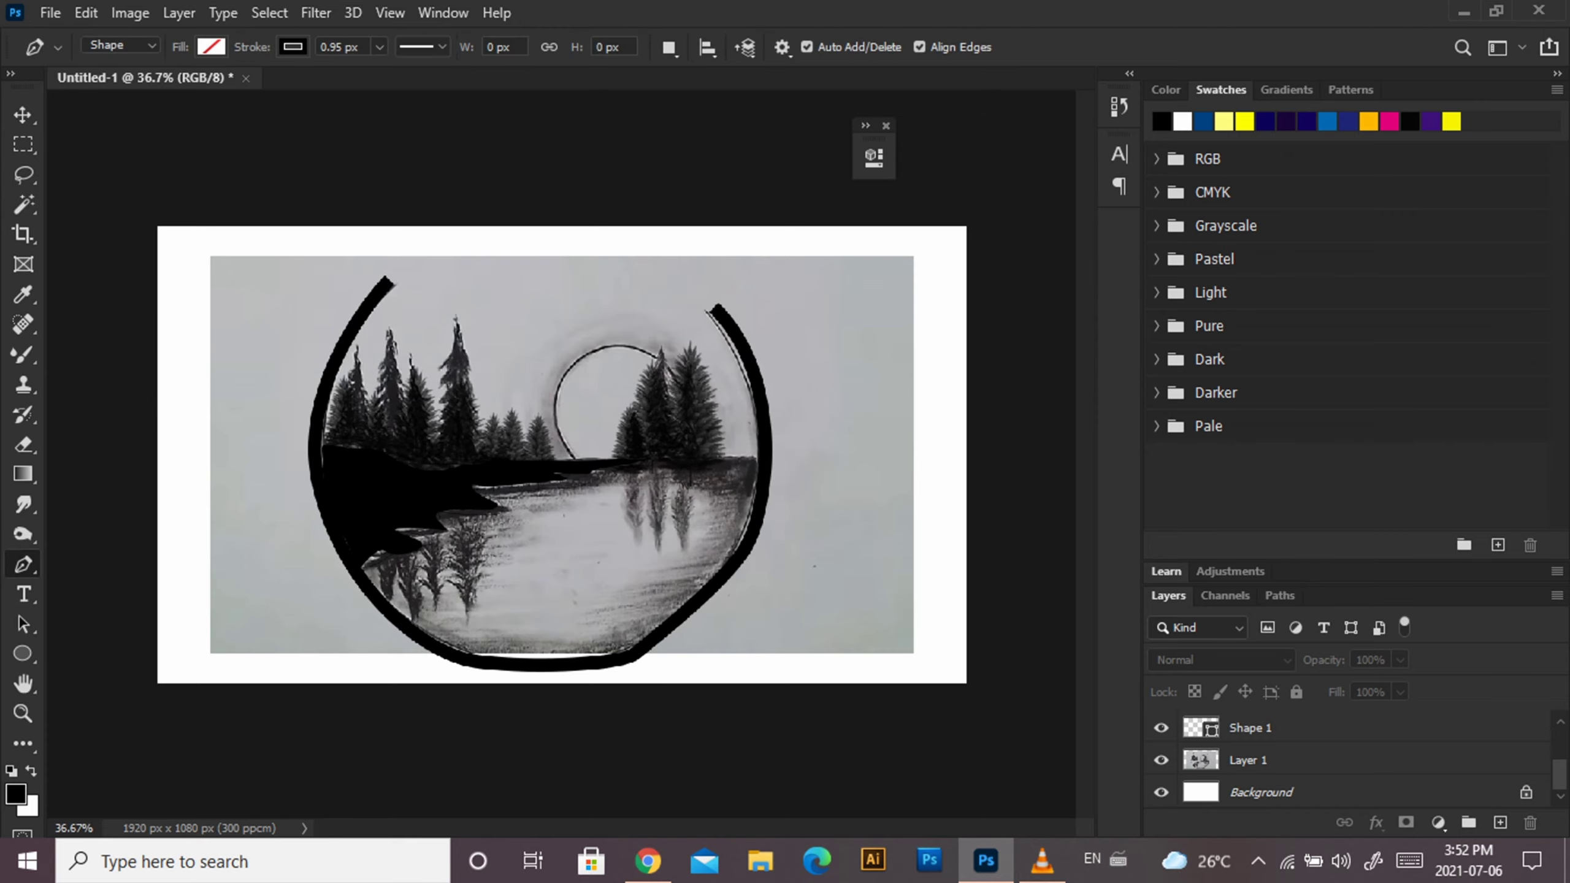
pyautogui.click(211, 46)
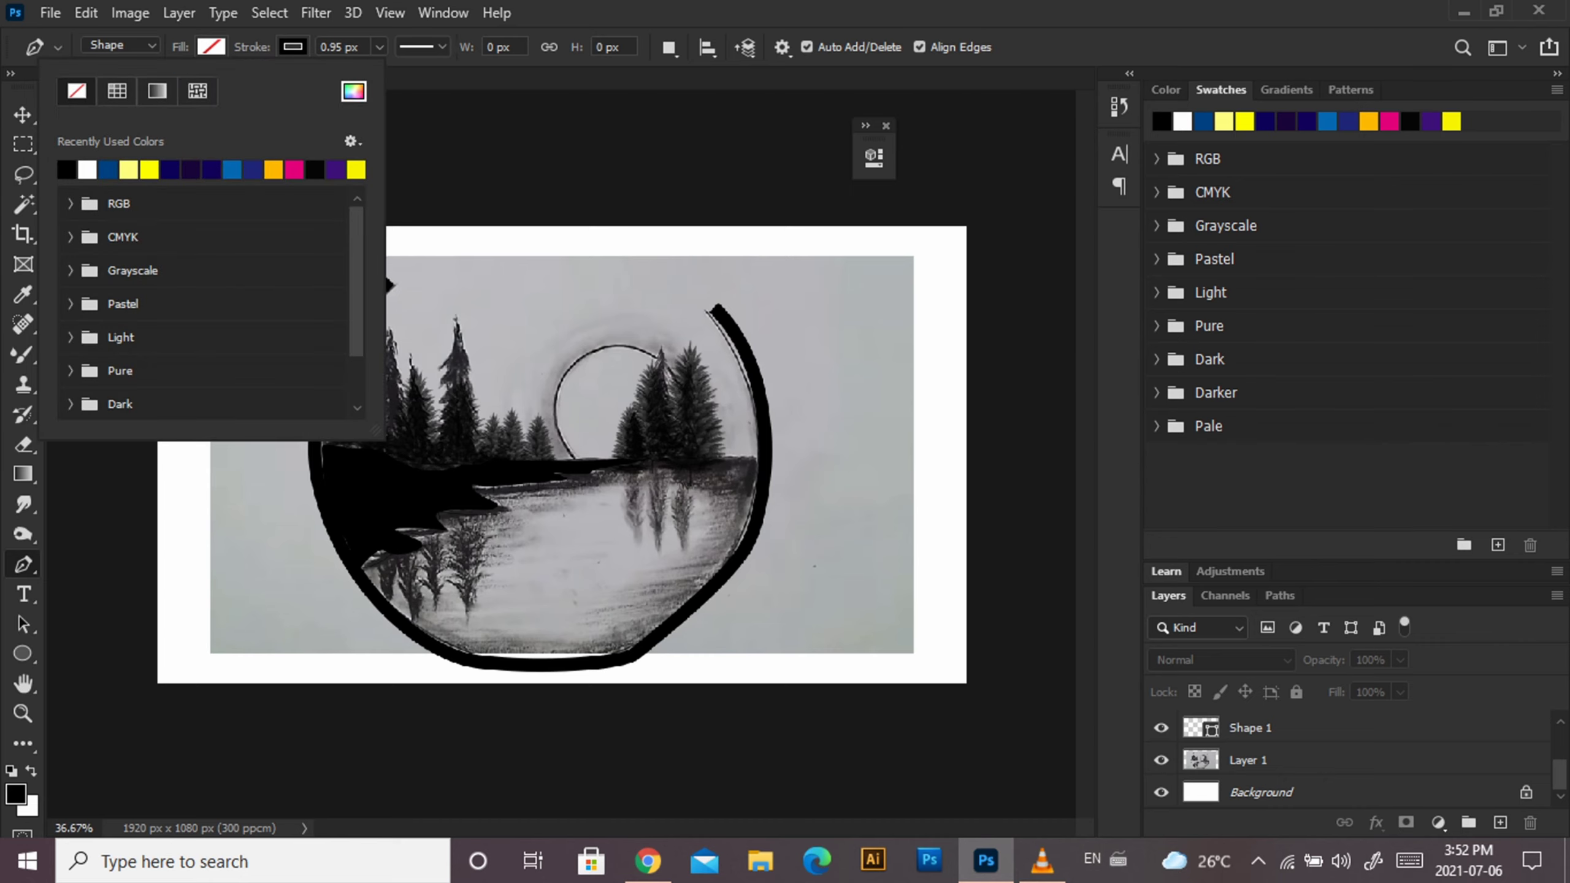
pyautogui.click(107, 170)
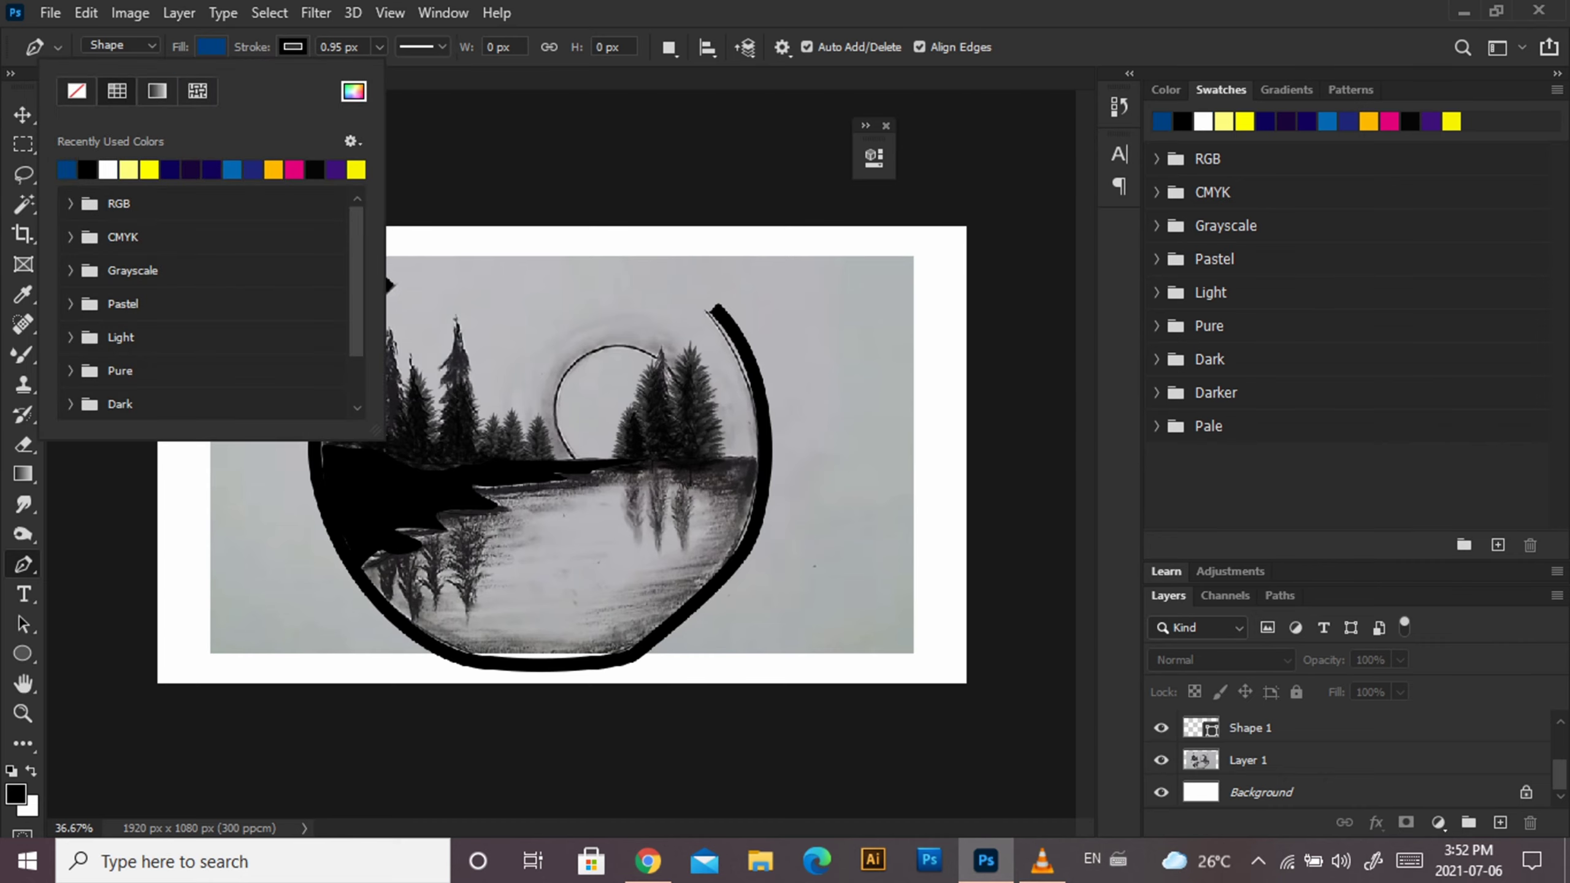
pyautogui.press('Return')
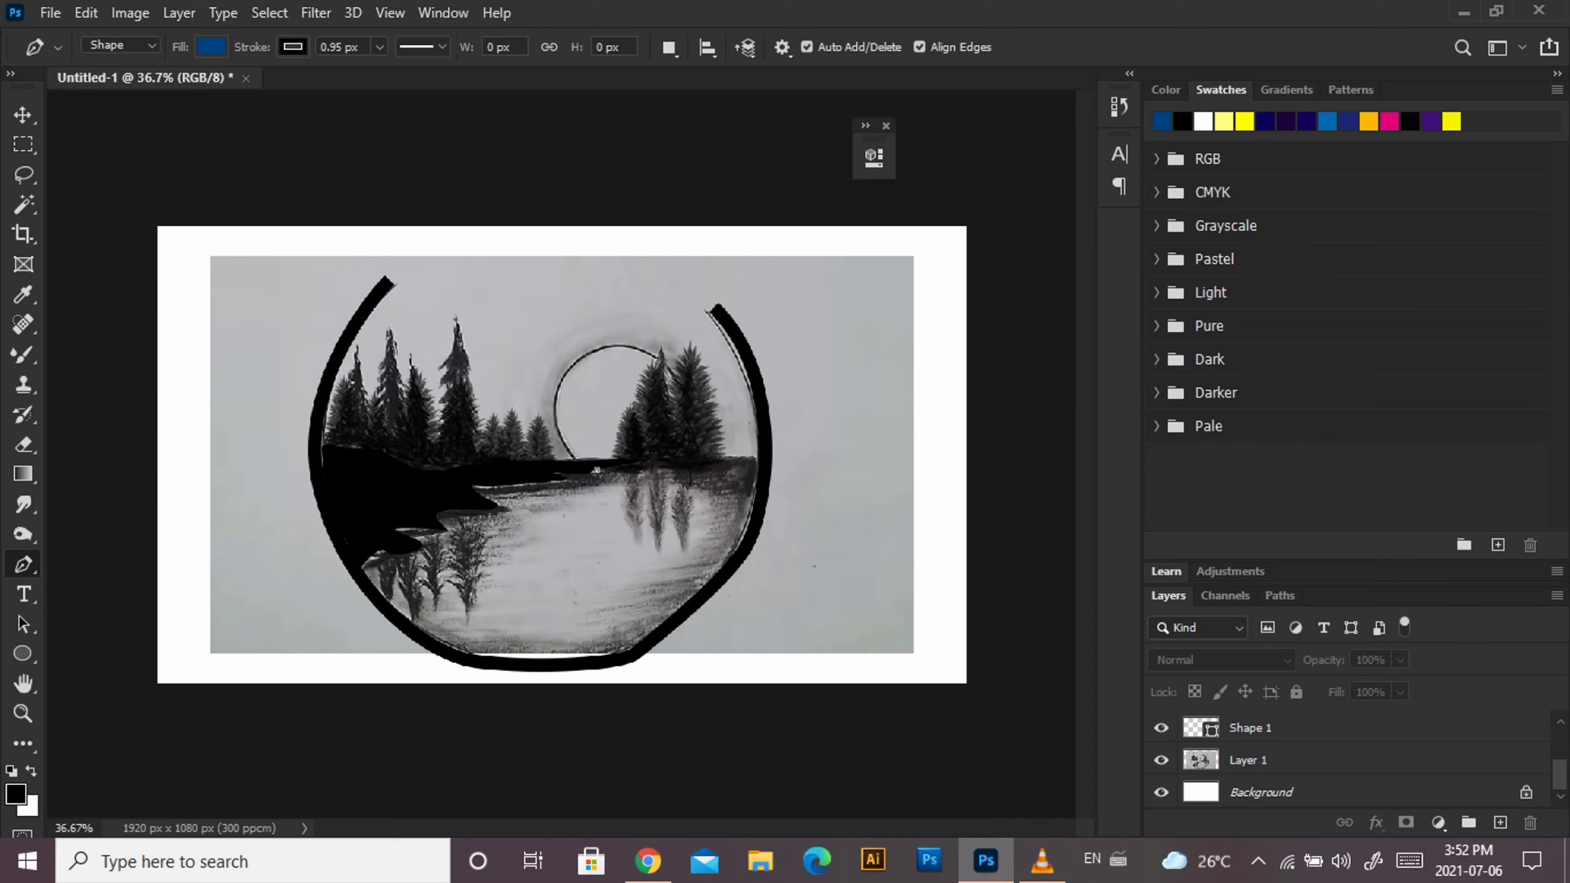
# Trace the lake along the far shoreline, right bank and bottom.
pyautogui.click(596, 470)
pyautogui.click(663, 486)
pyautogui.click(710, 504)
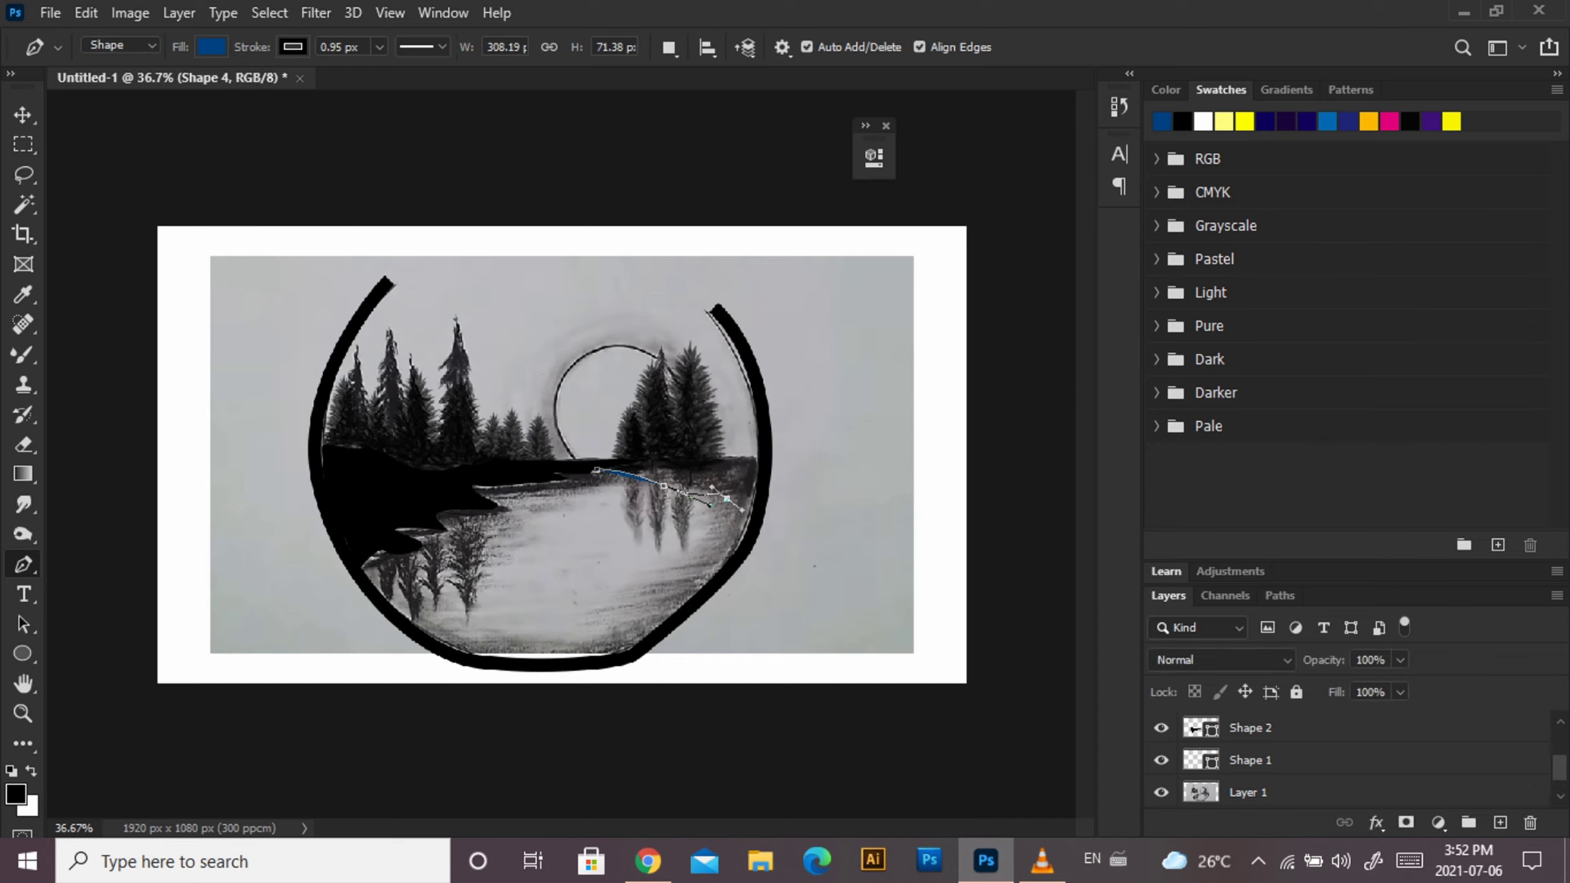
pyautogui.moveTo(743, 512); pyautogui.dragTo(708, 564)
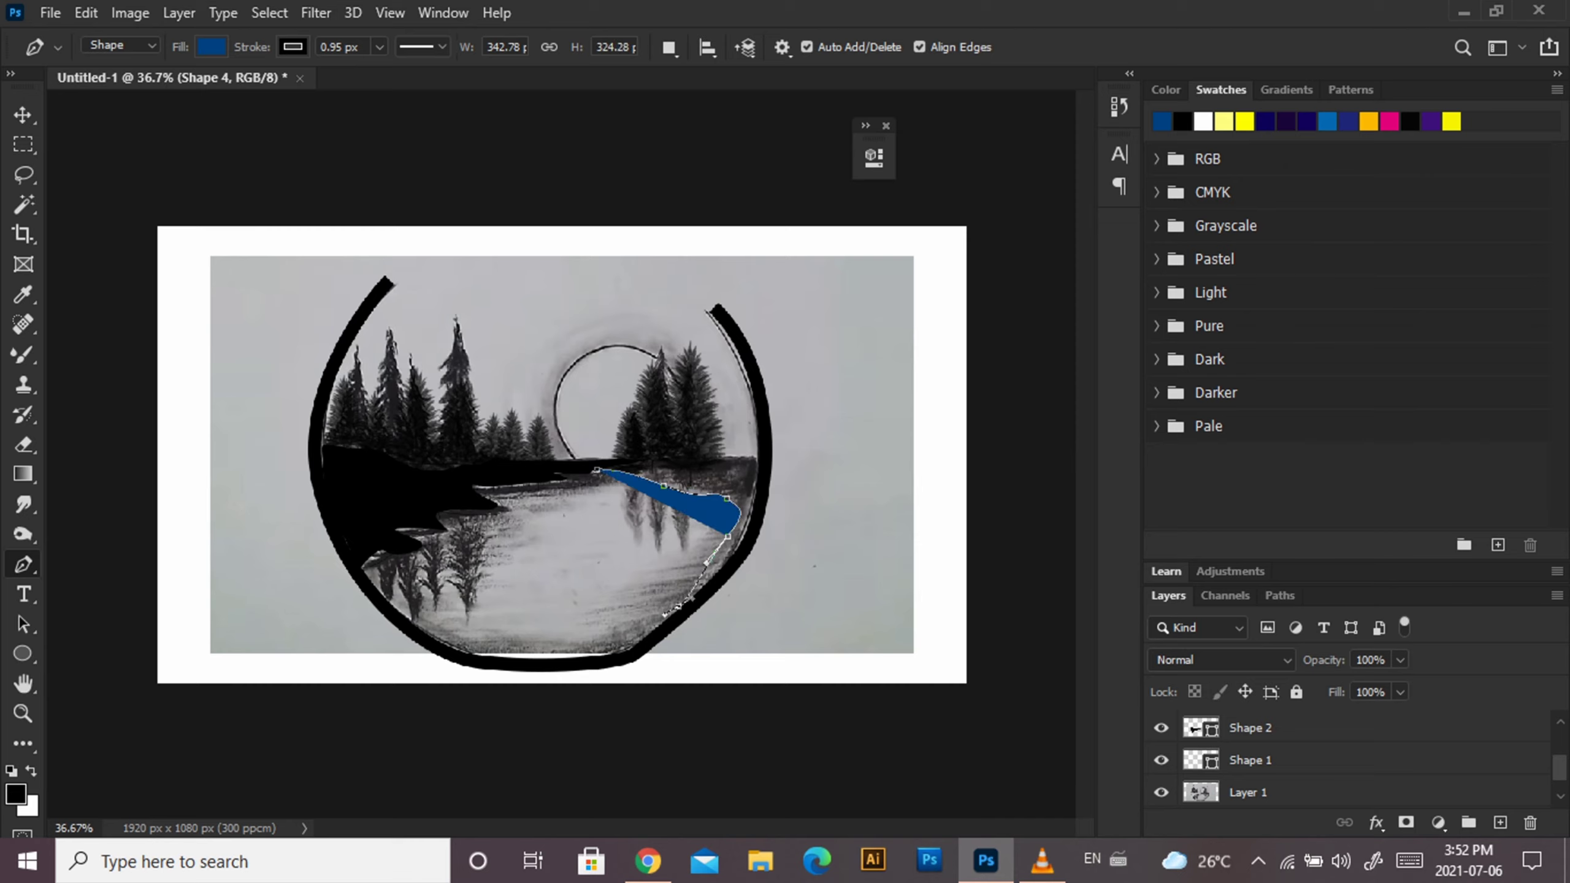
pyautogui.click(680, 608)
pyautogui.click(620, 641)
pyautogui.click(559, 650)
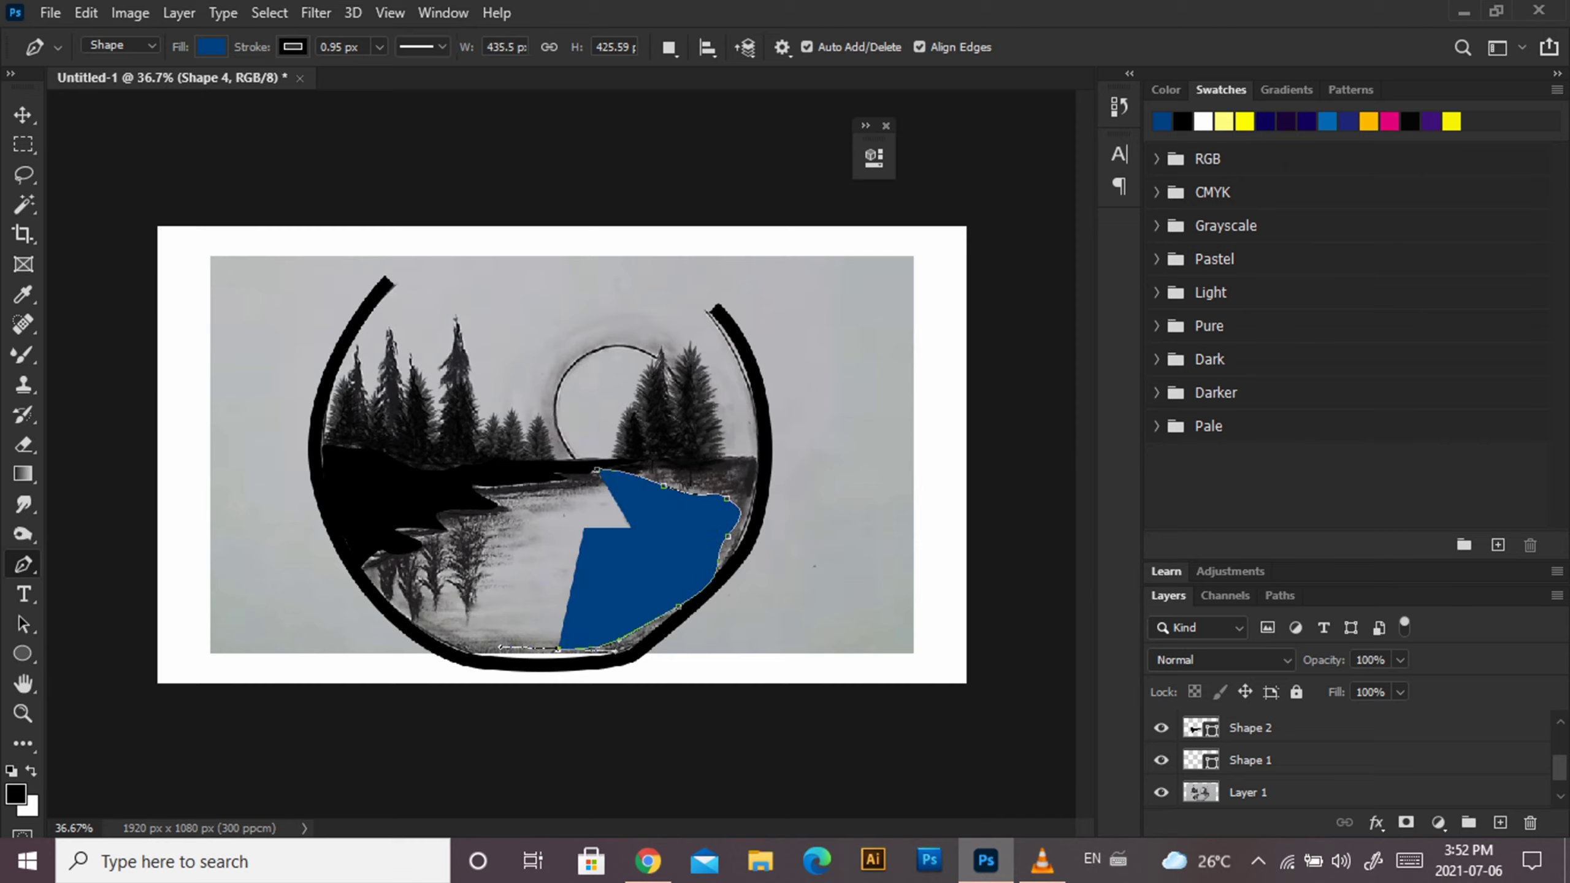
# Finish the lake outline up the left shore and deselect the shape.
pyautogui.click(470, 650)
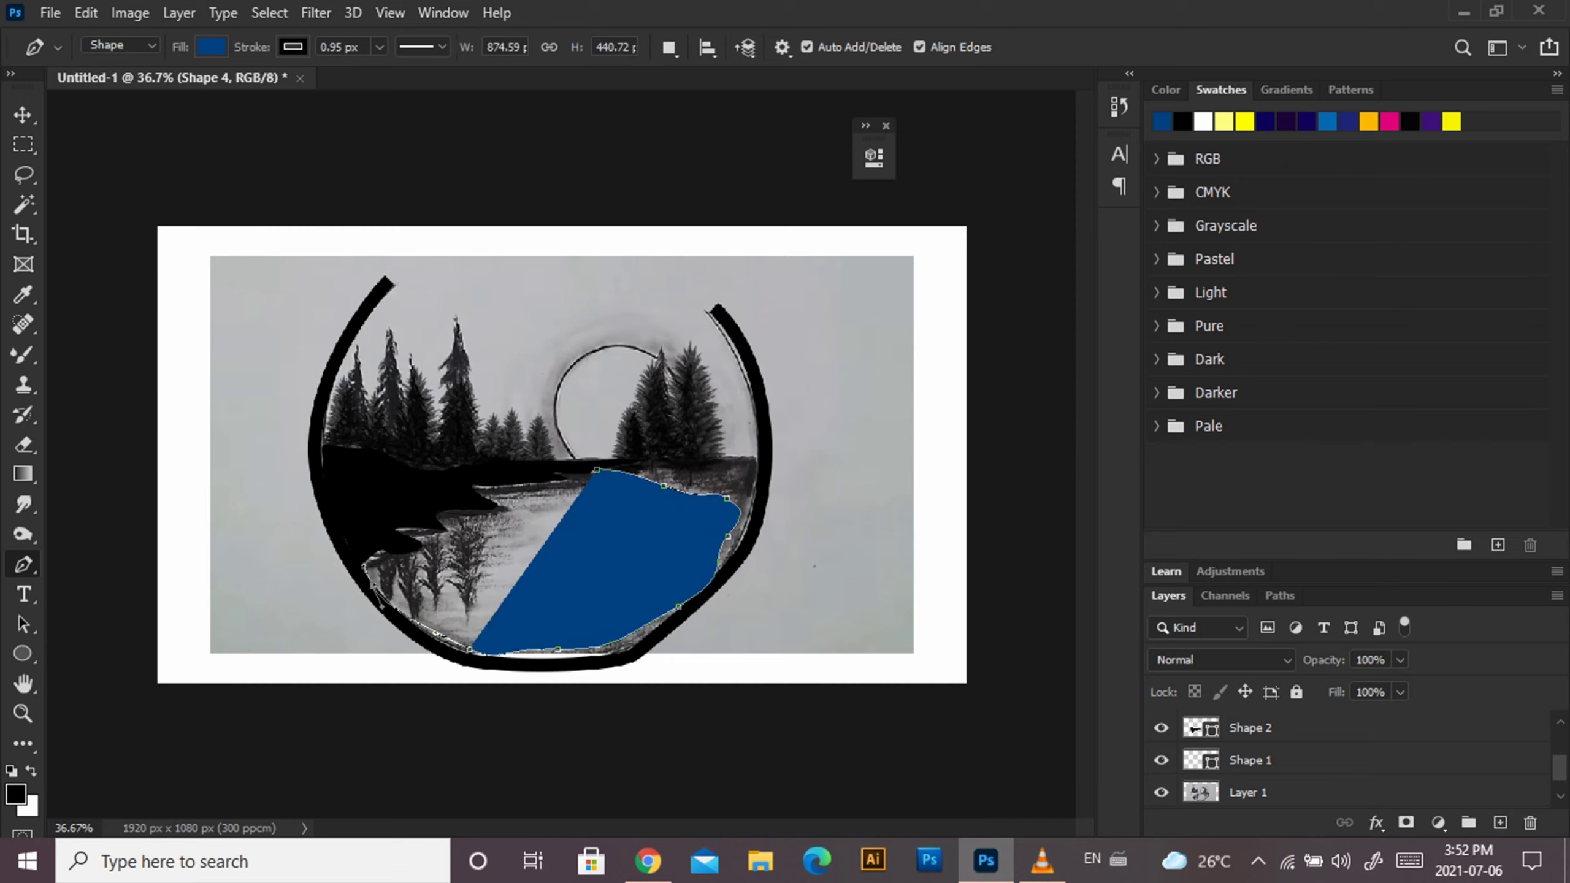
pyautogui.click(373, 585)
pyautogui.click(380, 556)
pyautogui.moveTo(428, 556)
pyautogui.mouseDown()
pyautogui.moveTo(424, 537)
pyautogui.moveTo(548, 481)
pyautogui.mouseUp()
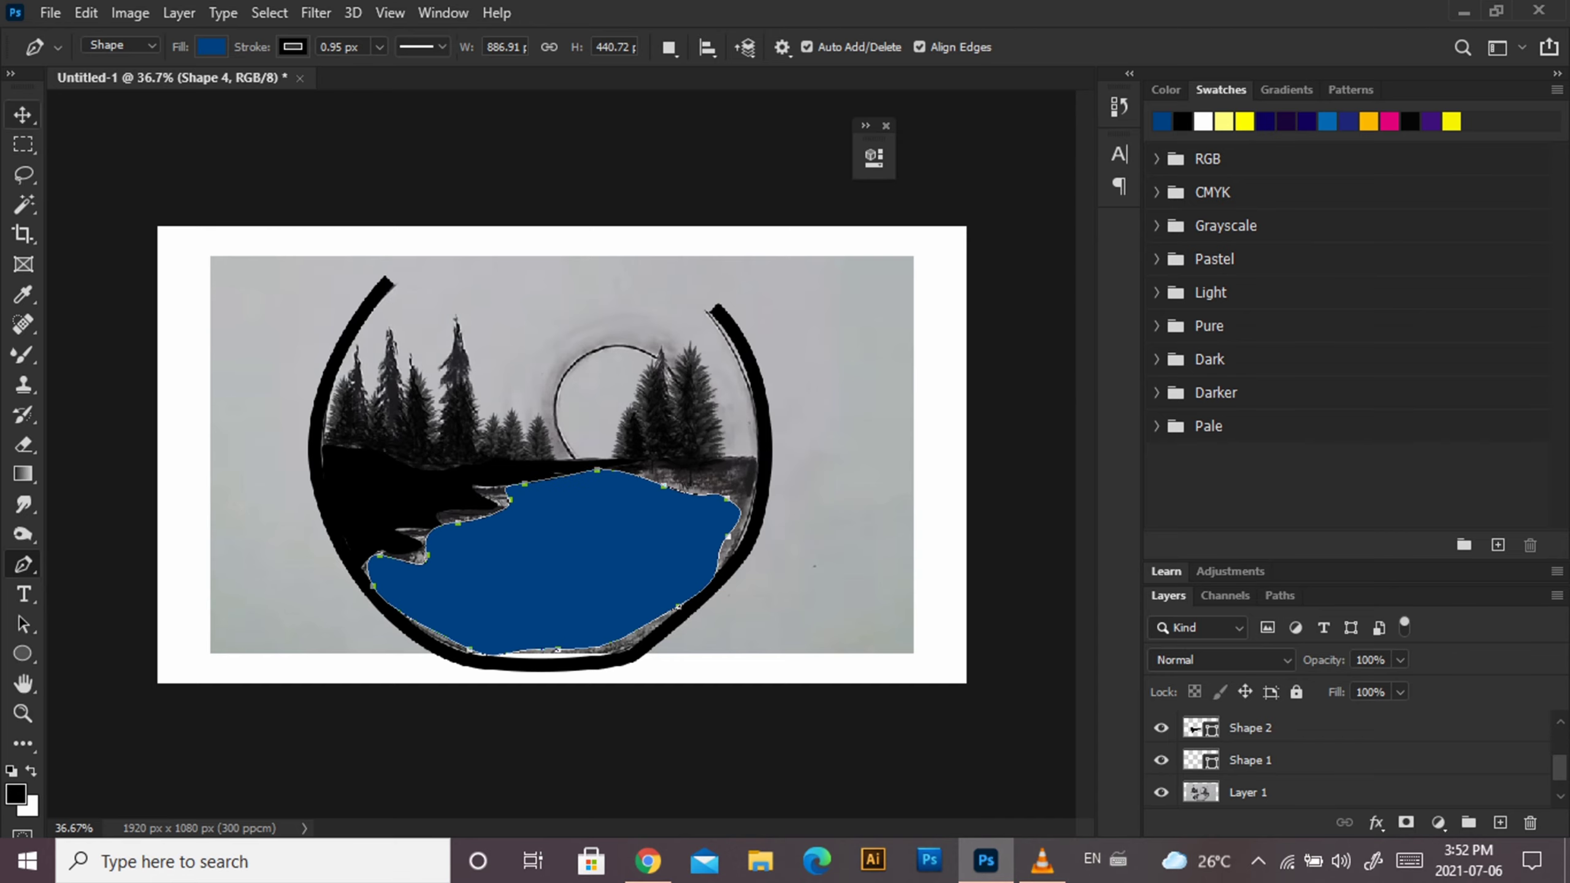
pyautogui.click(22, 115)
pyautogui.press('Escape')
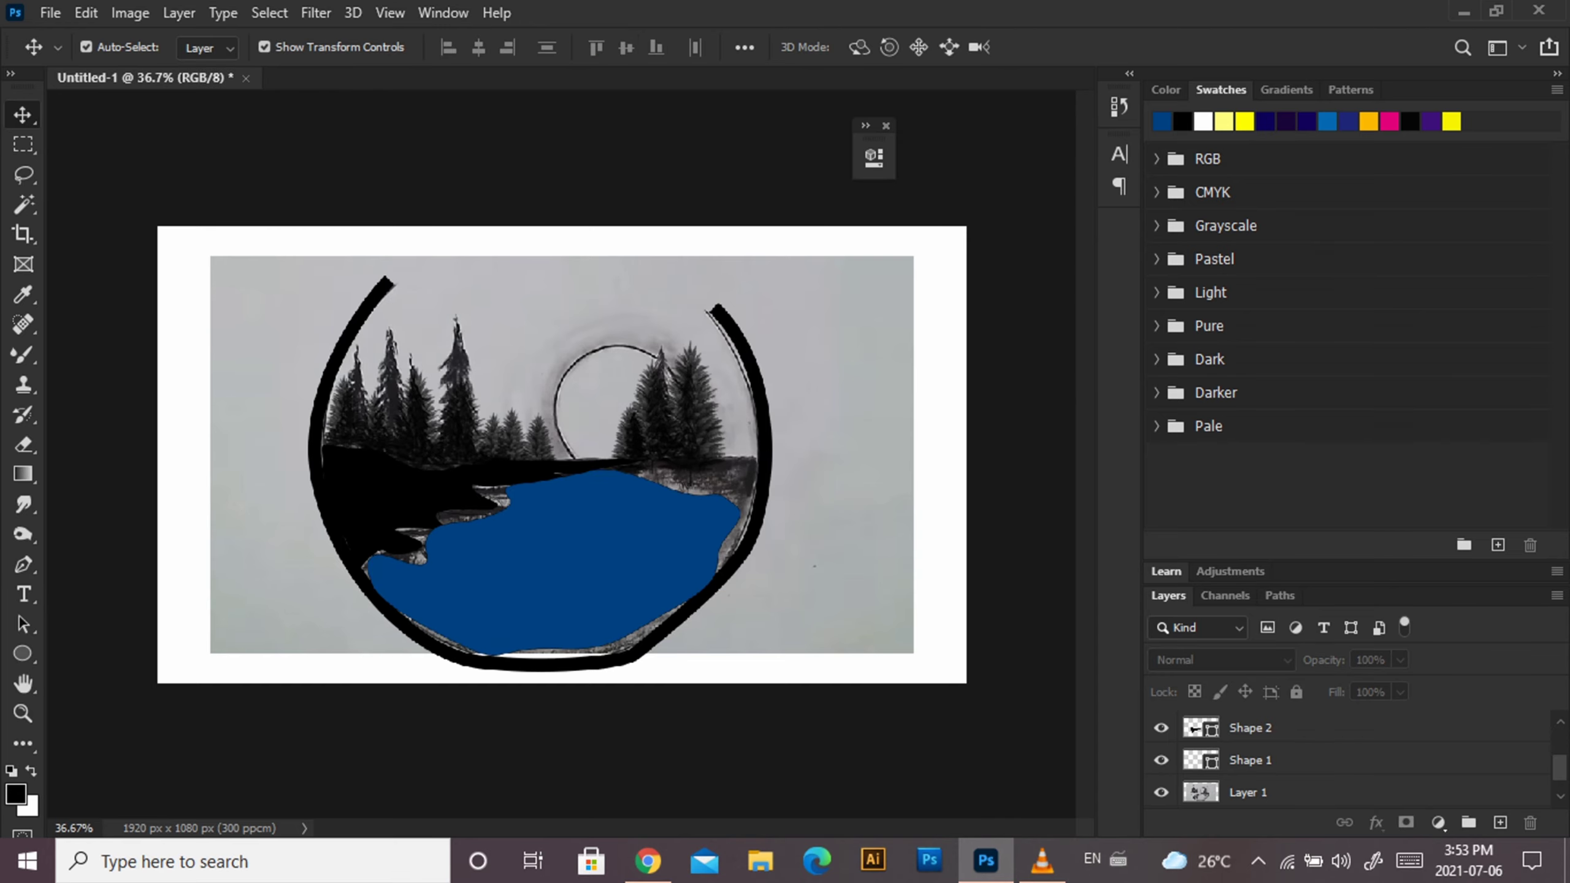
# Hide the pencil sketch layer and confirm a transform on the blue lake shape.
pyautogui.click(1161, 792)
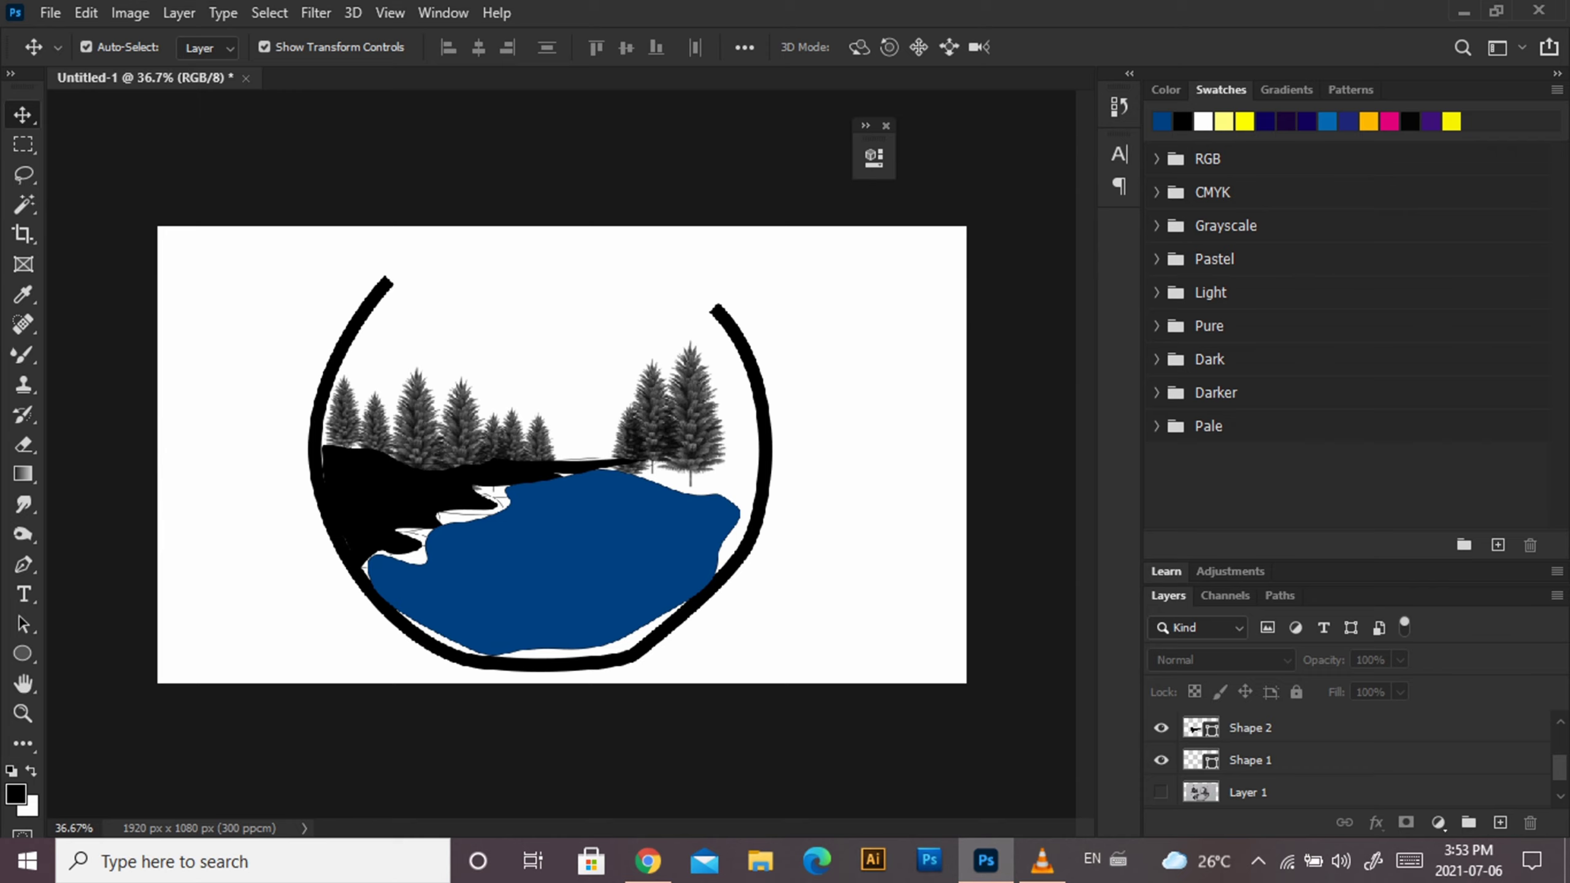
pyautogui.click(556, 556)
pyautogui.hotkey('ctrl', 't')
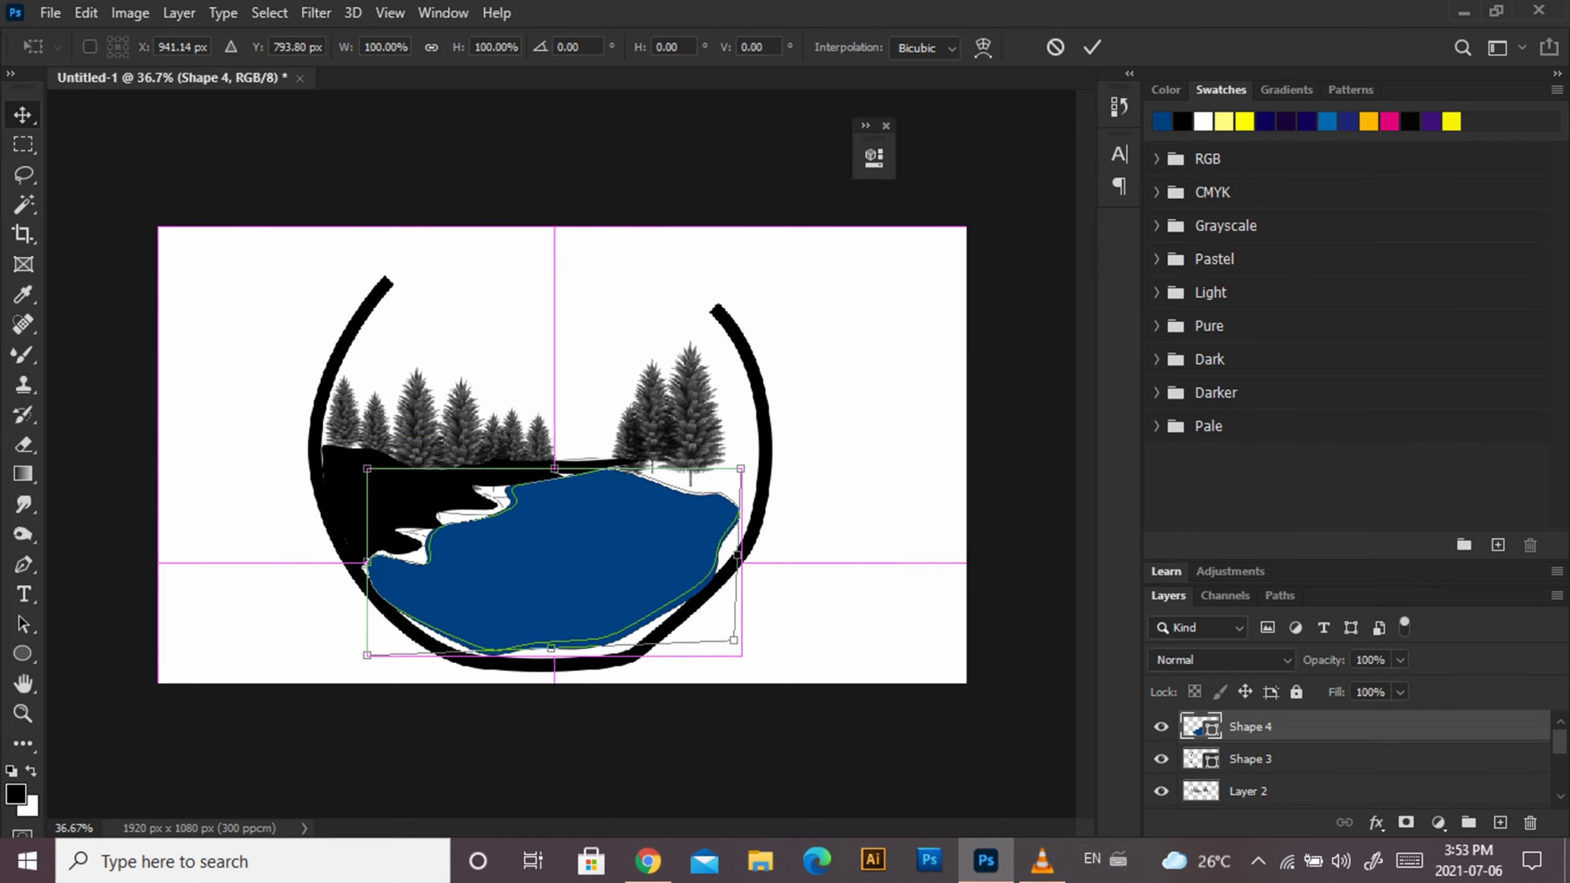
pyautogui.press('Return')
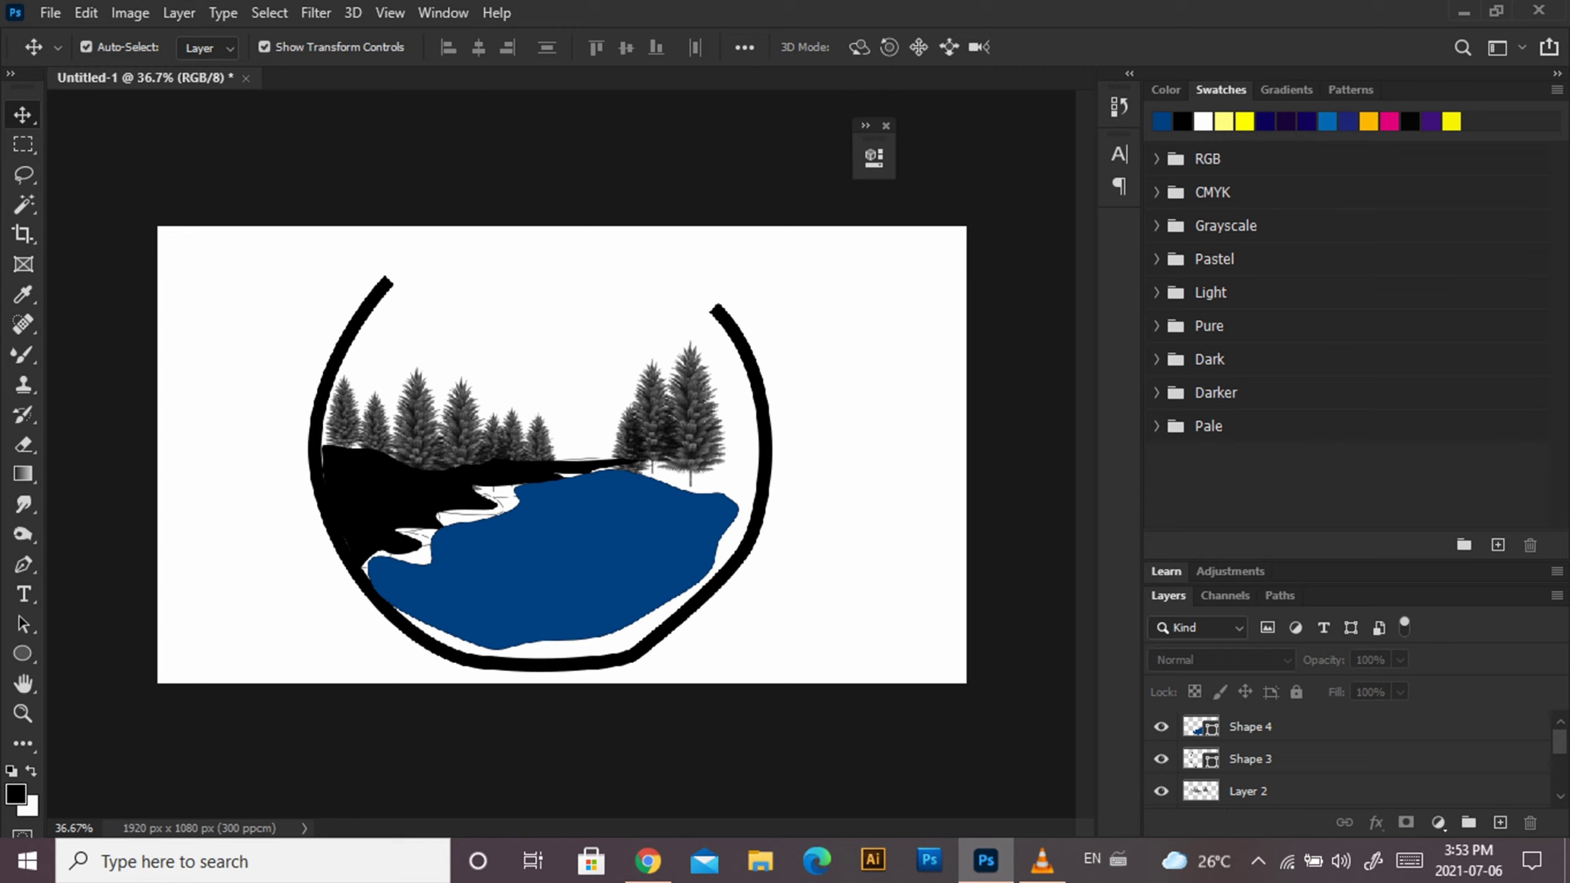
# Draw a light yellow circle sun between the pines and enlarge it slightly.
pyautogui.press('u')
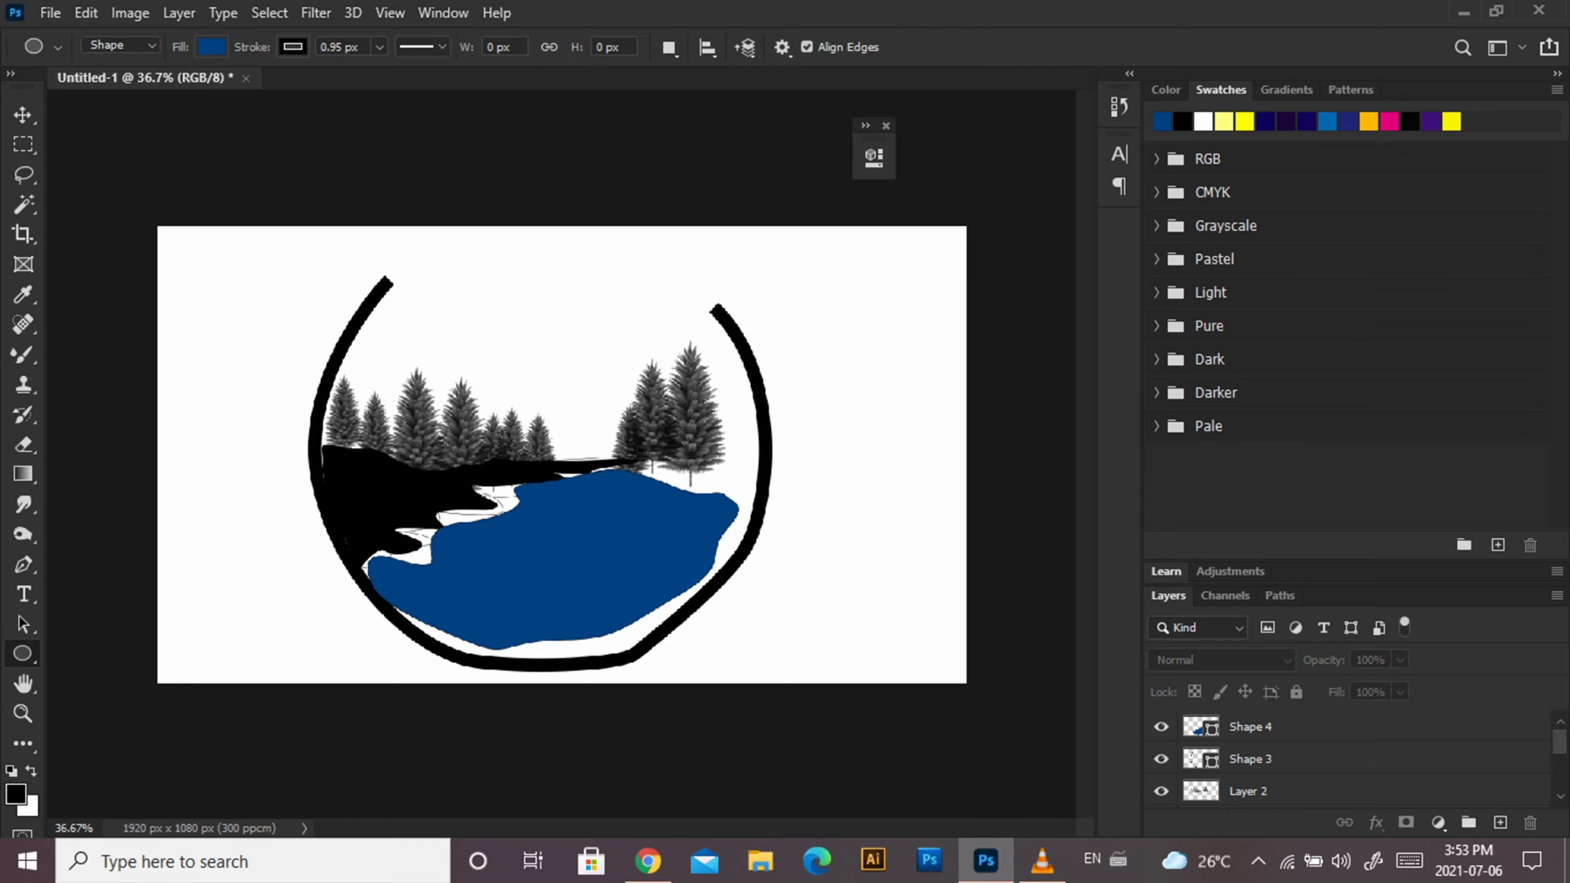
pyautogui.moveTo(609, 363); pyautogui.dragTo(547, 425)
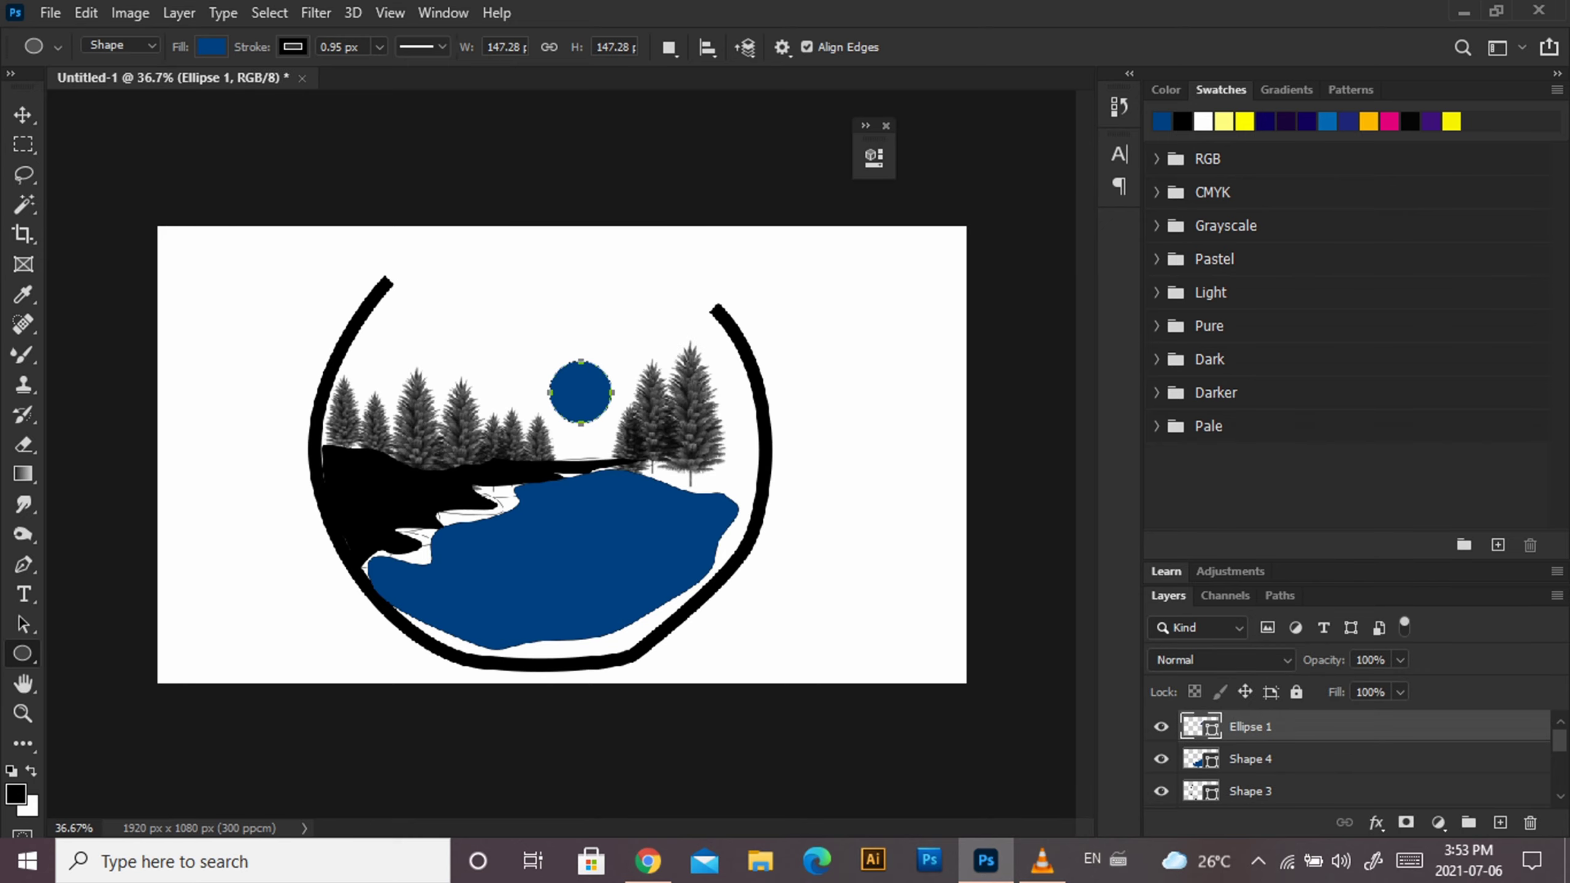
pyautogui.click(211, 47)
pyautogui.click(128, 169)
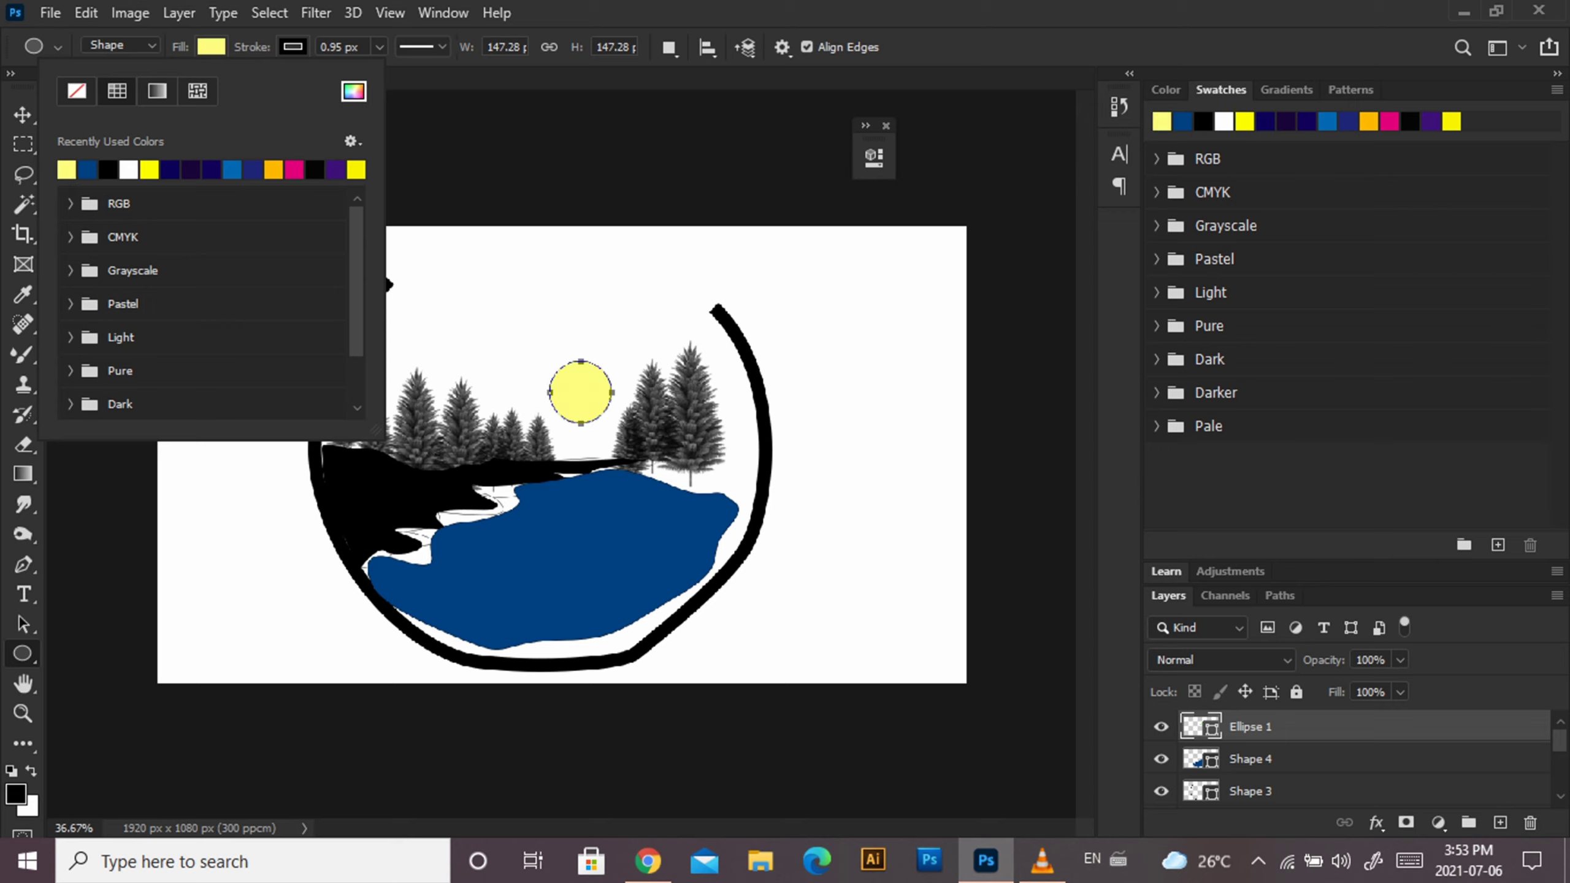
pyautogui.press('v')
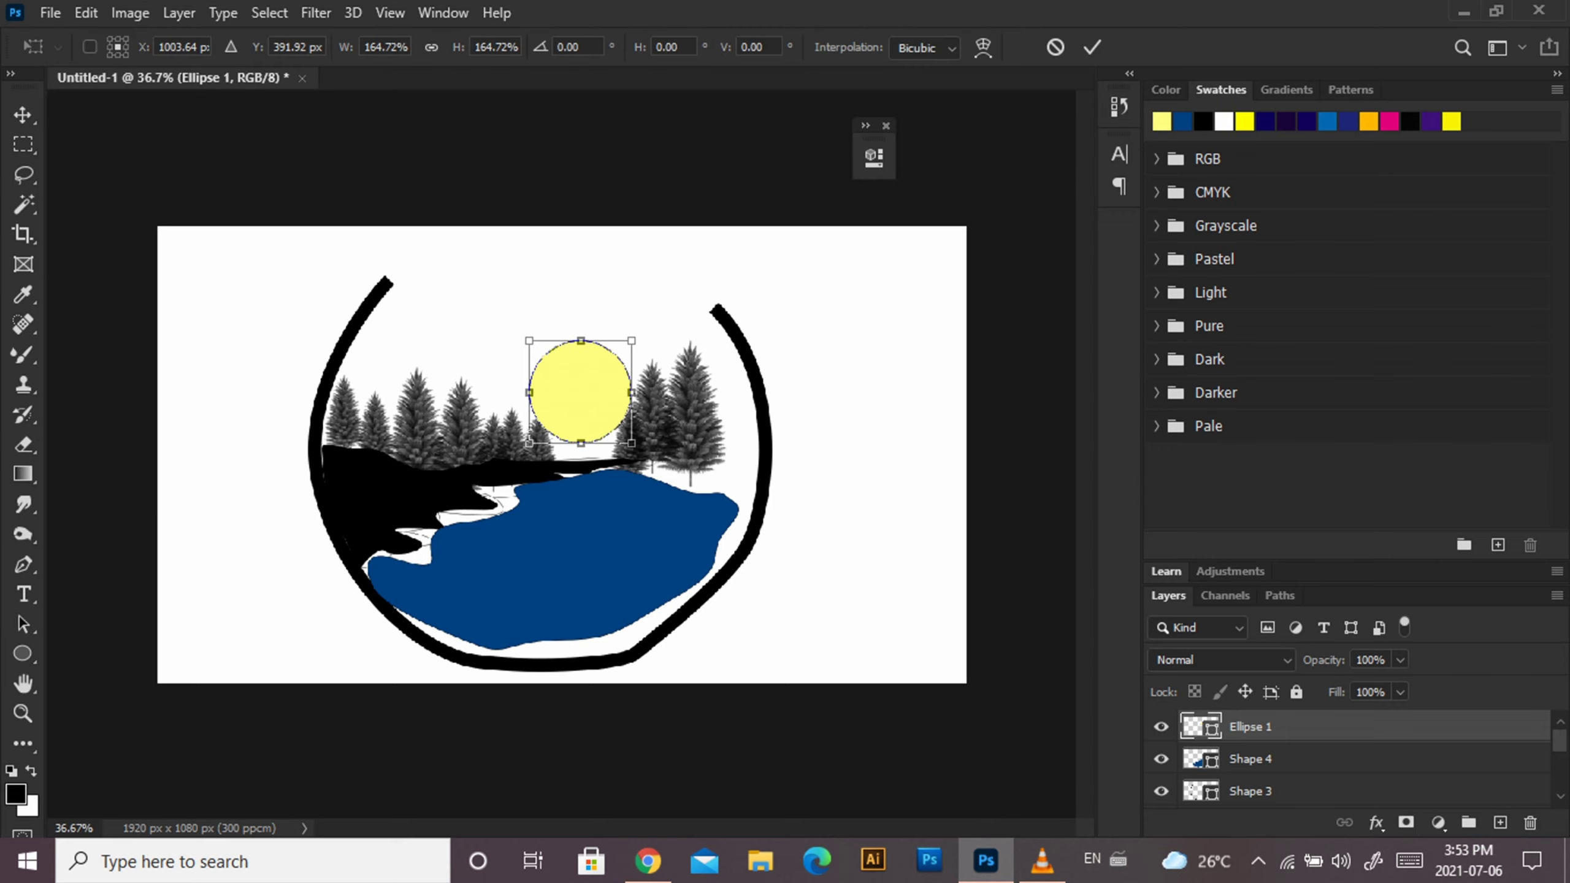
pyautogui.moveTo(612, 423); pyautogui.dragTo(617, 429)
pyautogui.write('100')
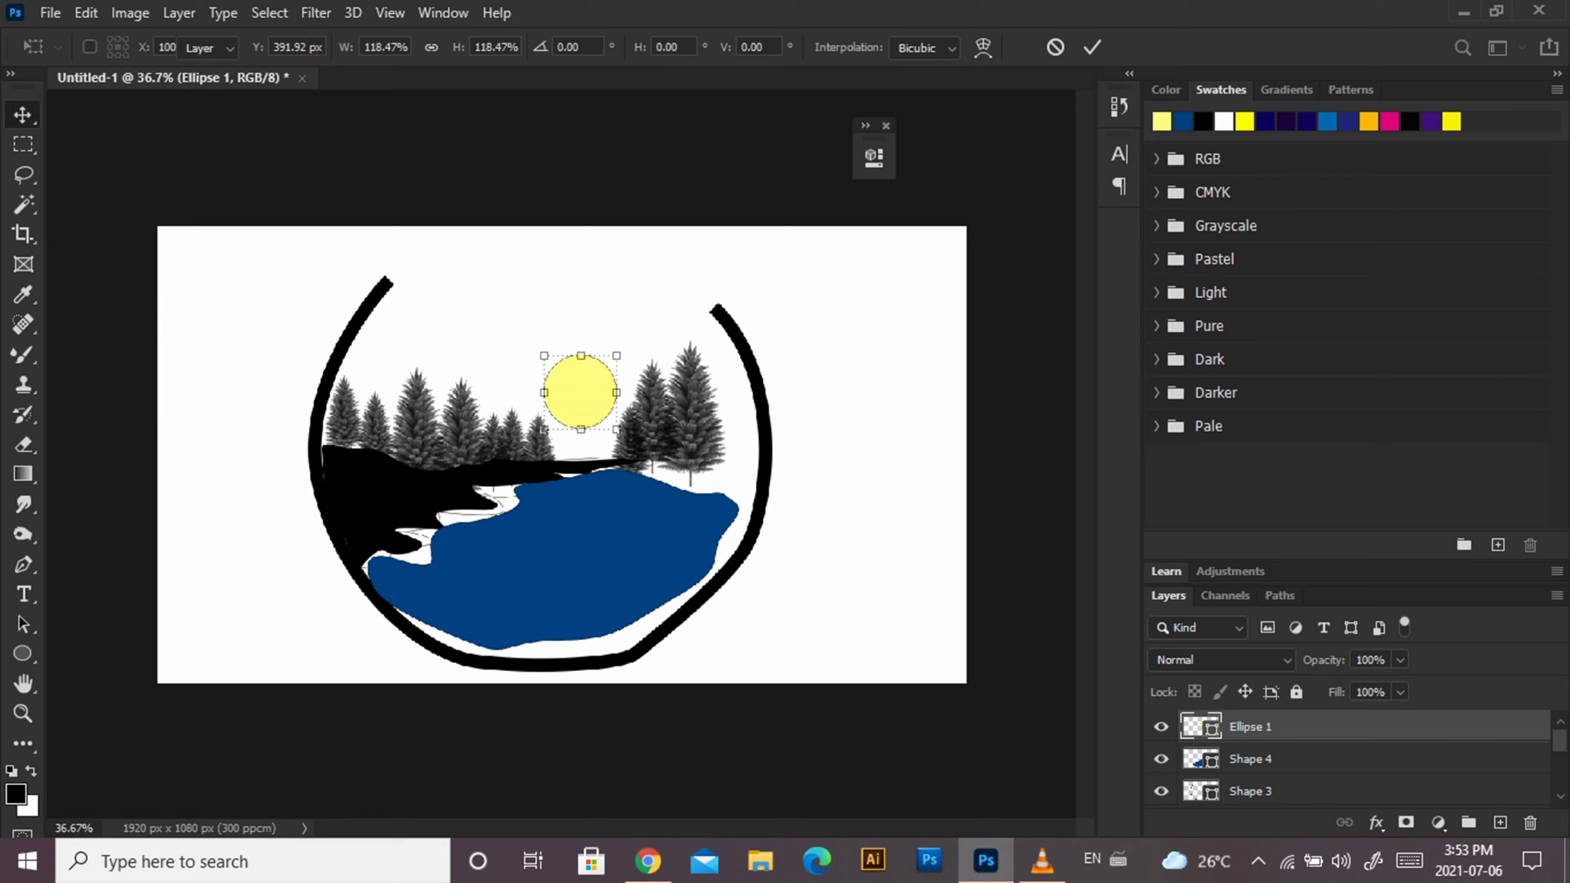
pyautogui.press('Return')
# Delete the black ring layer and draw a large ellipse around the whole scene.
pyautogui.click(1250, 791)
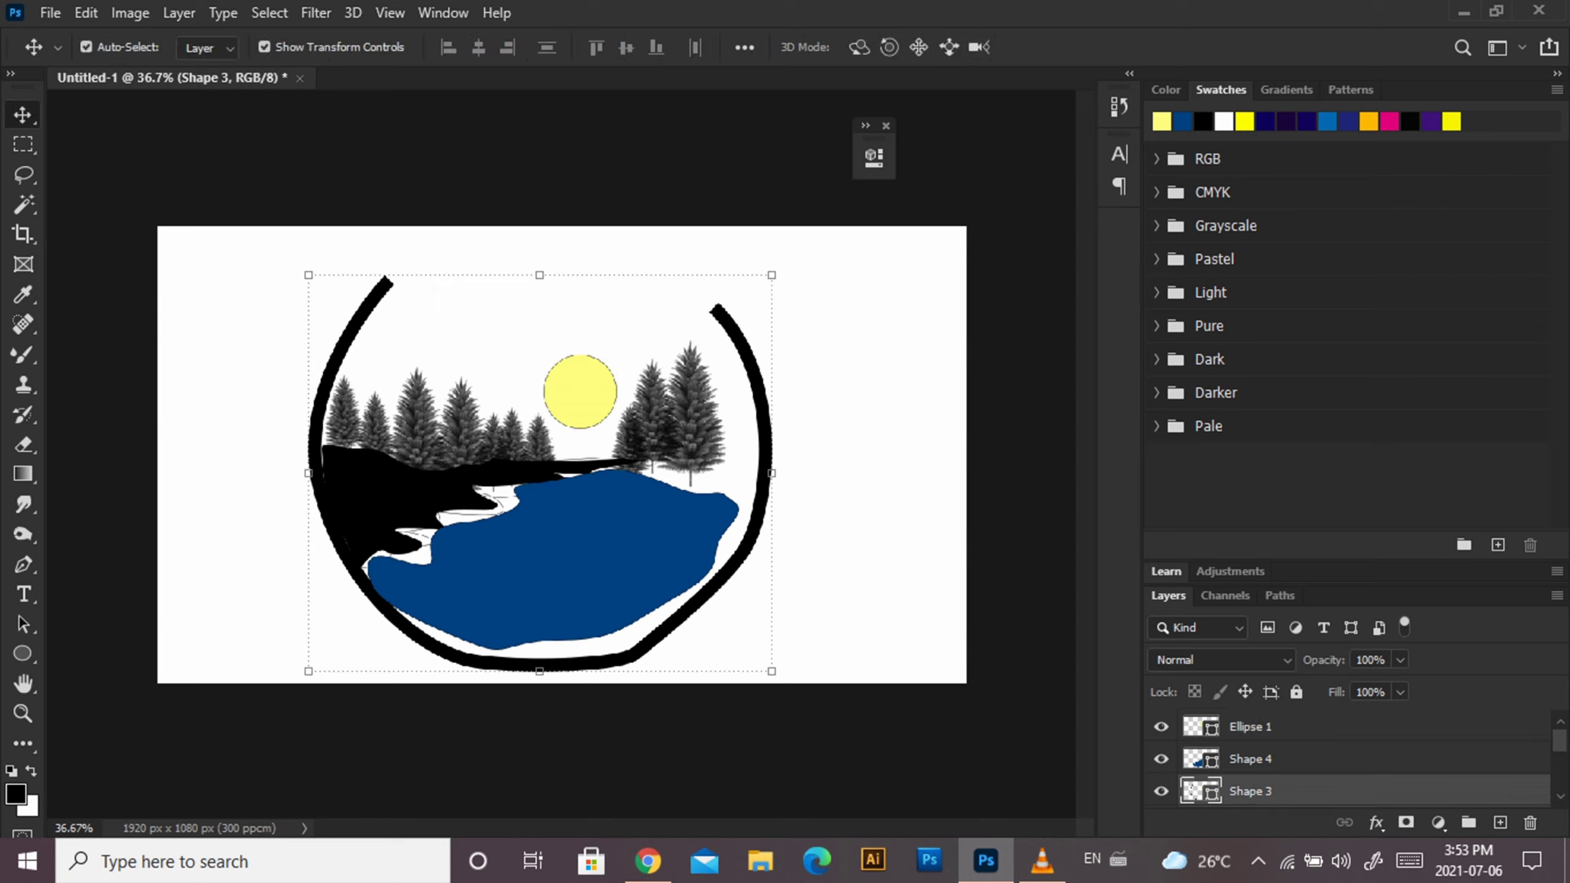
pyautogui.press('Delete')
pyautogui.click(834, 297)
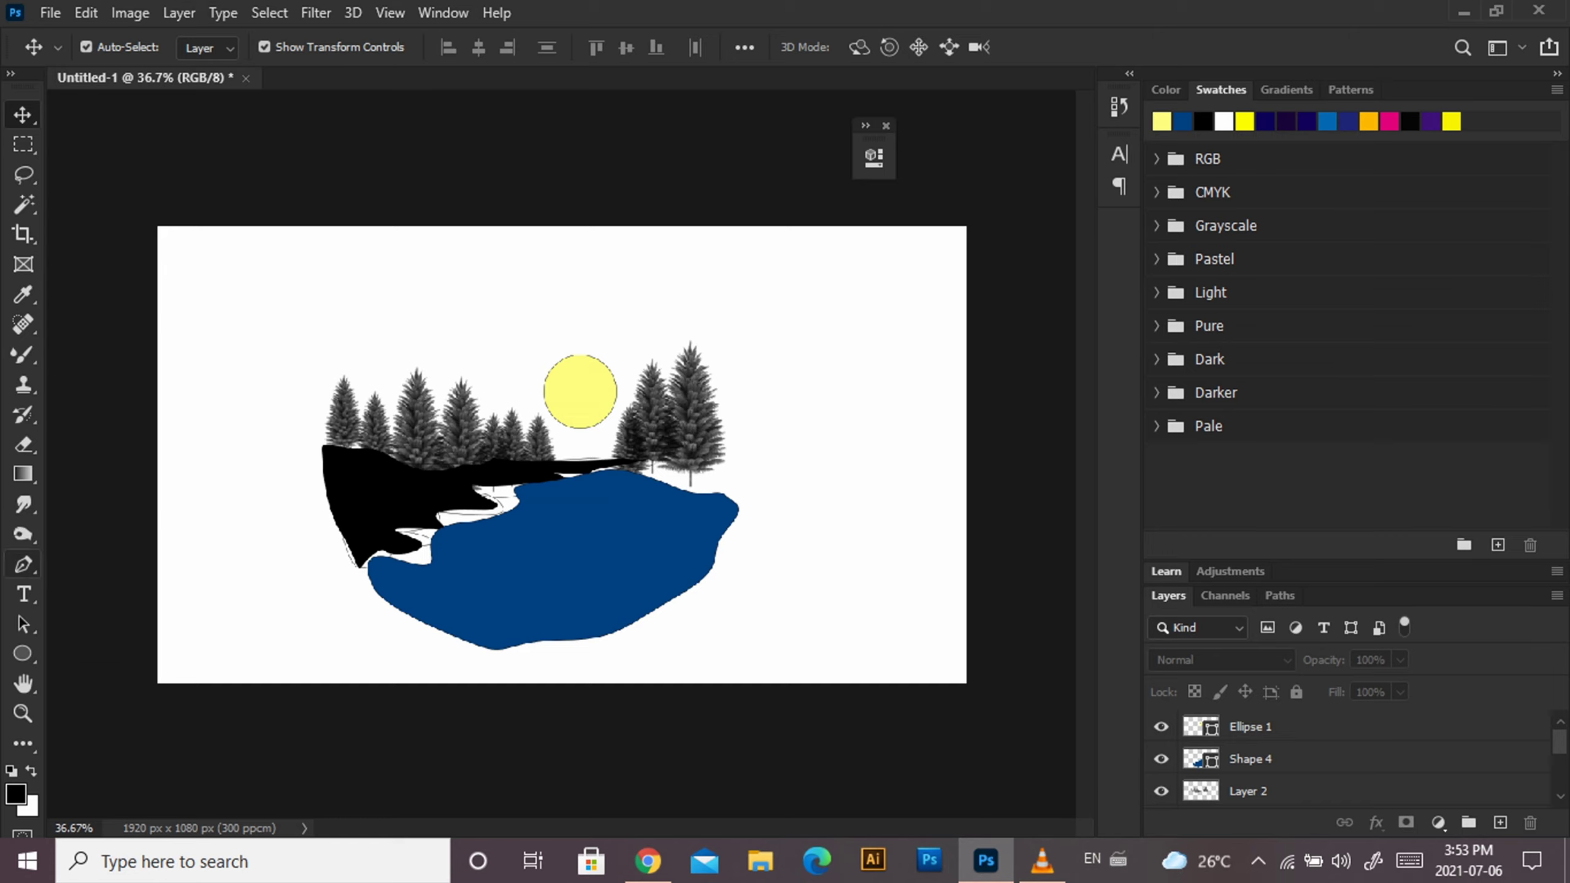
pyautogui.click(22, 653)
pyautogui.moveTo(726, 280); pyautogui.dragTo(333, 673)
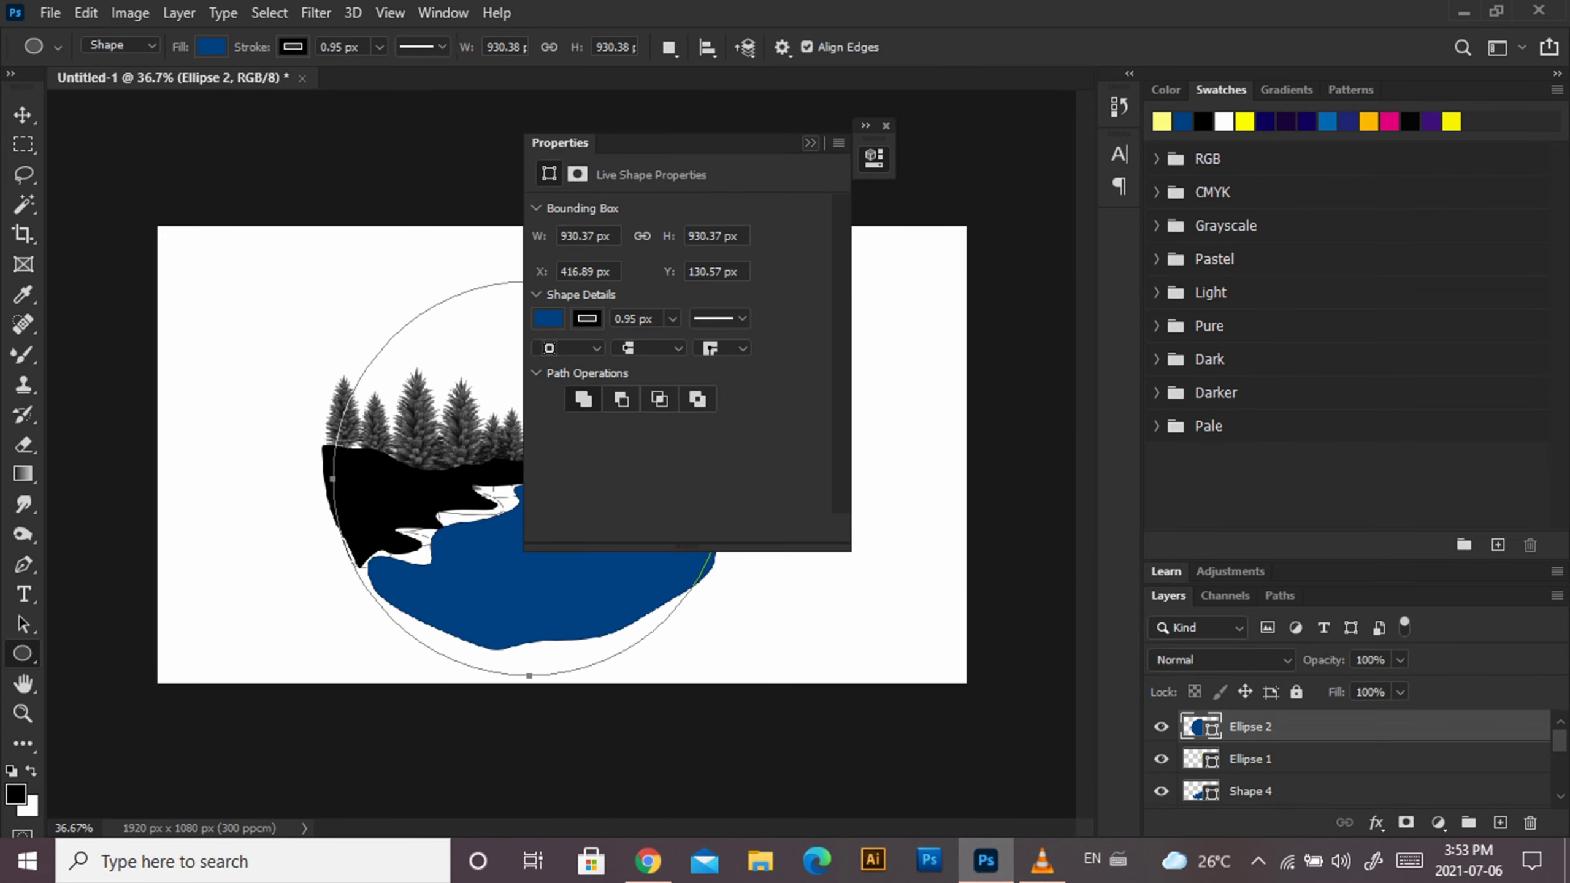
# Enlarge the large circle evenly about its centre and nudge it onto the scene.
pyautogui.click(22, 114)
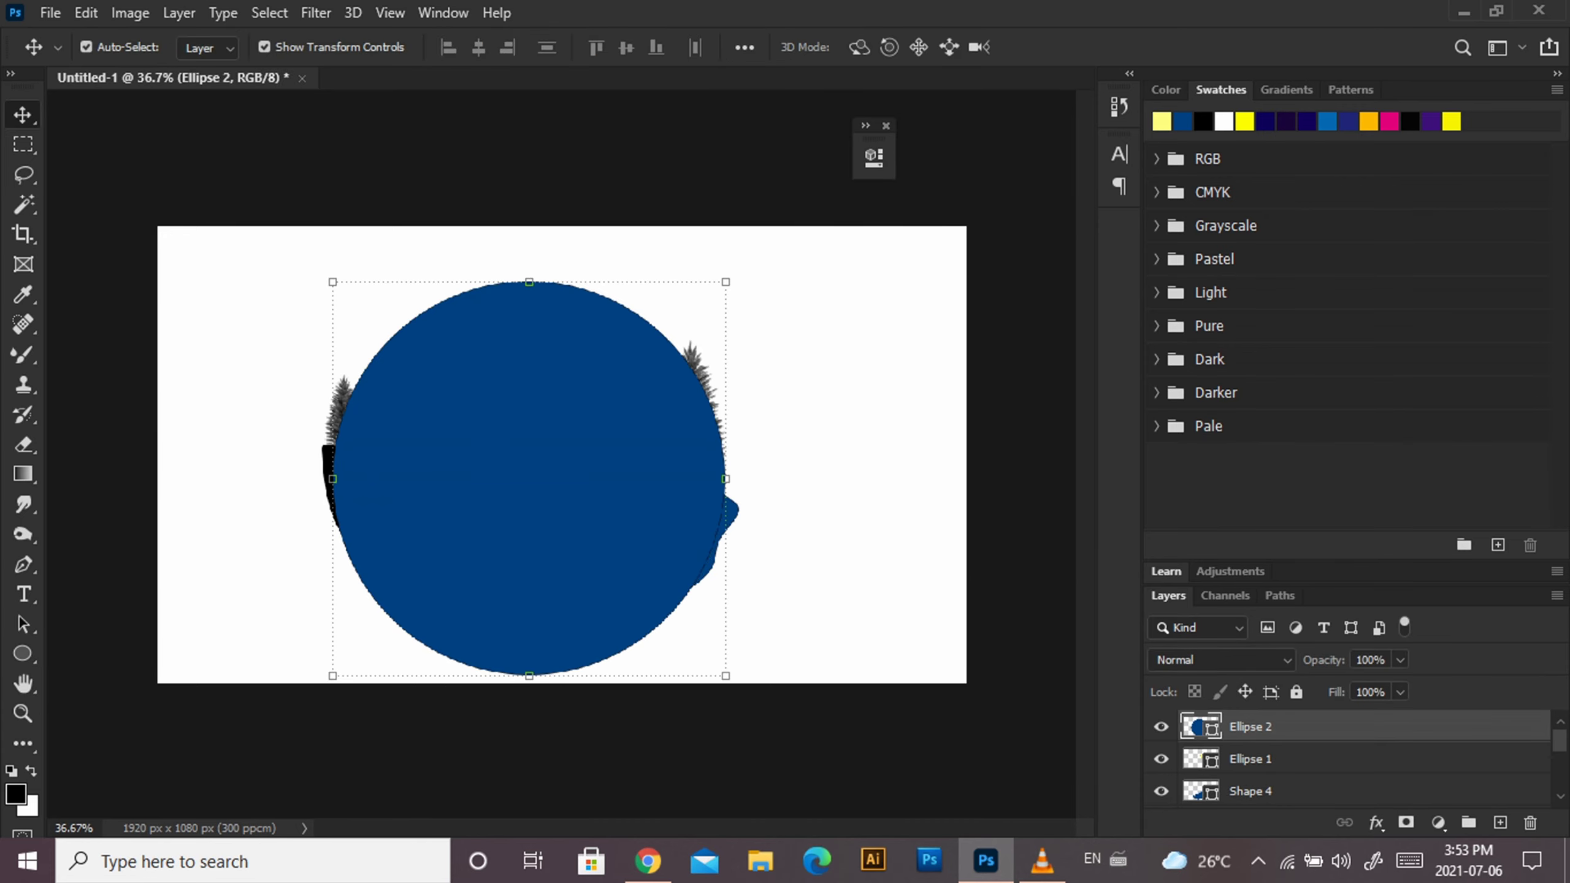
pyautogui.hotkey('ctrl', 't')
pyautogui.moveTo(726, 676); pyautogui.dragTo(745, 695)
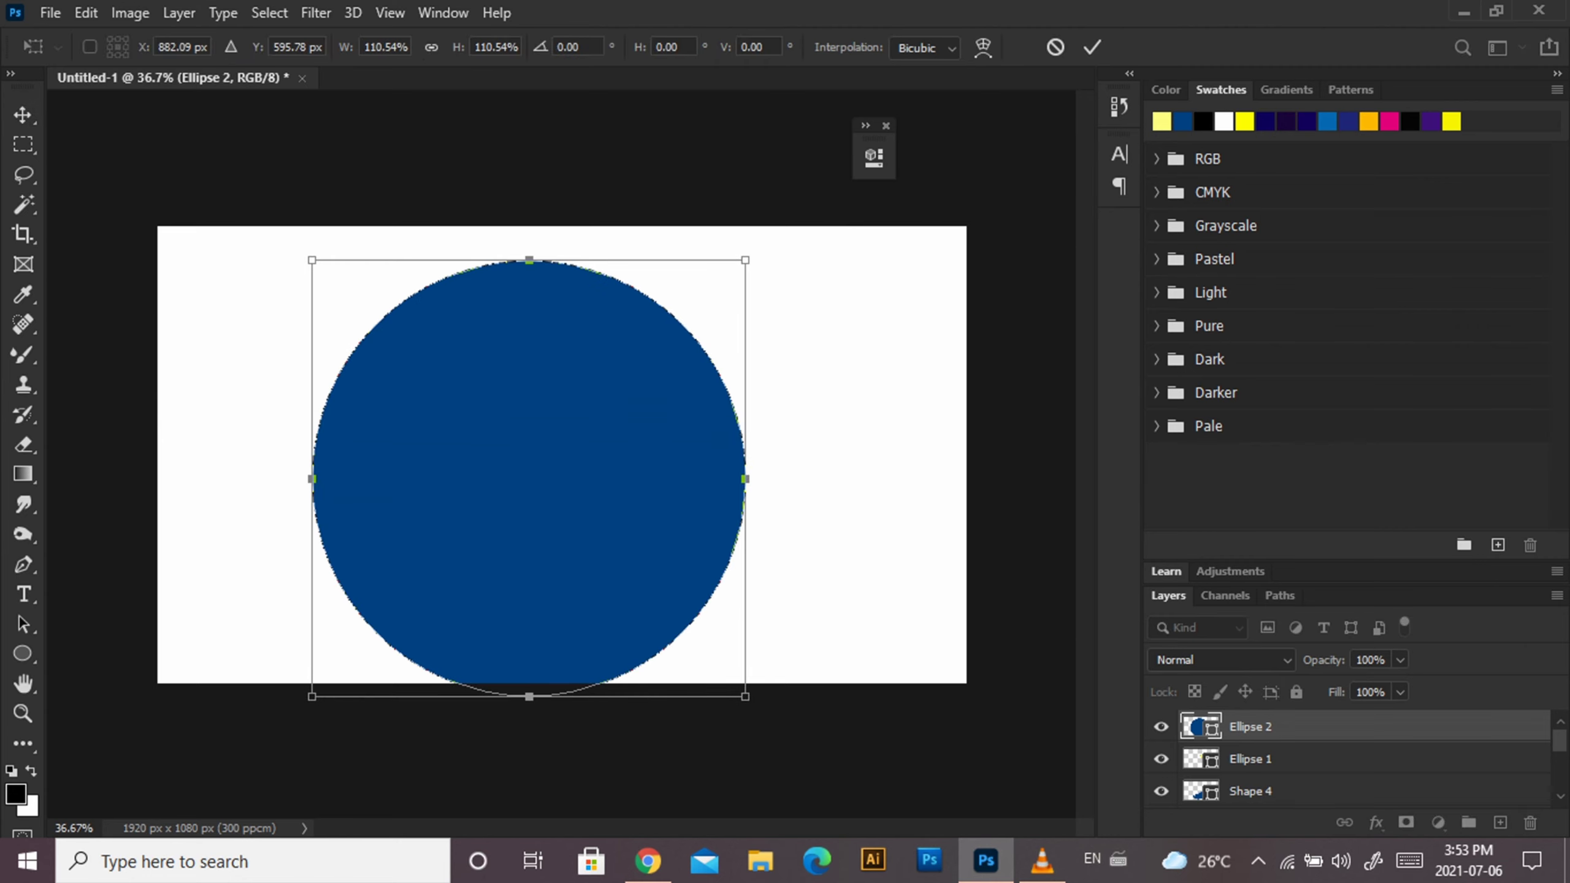
pyautogui.press('Return')
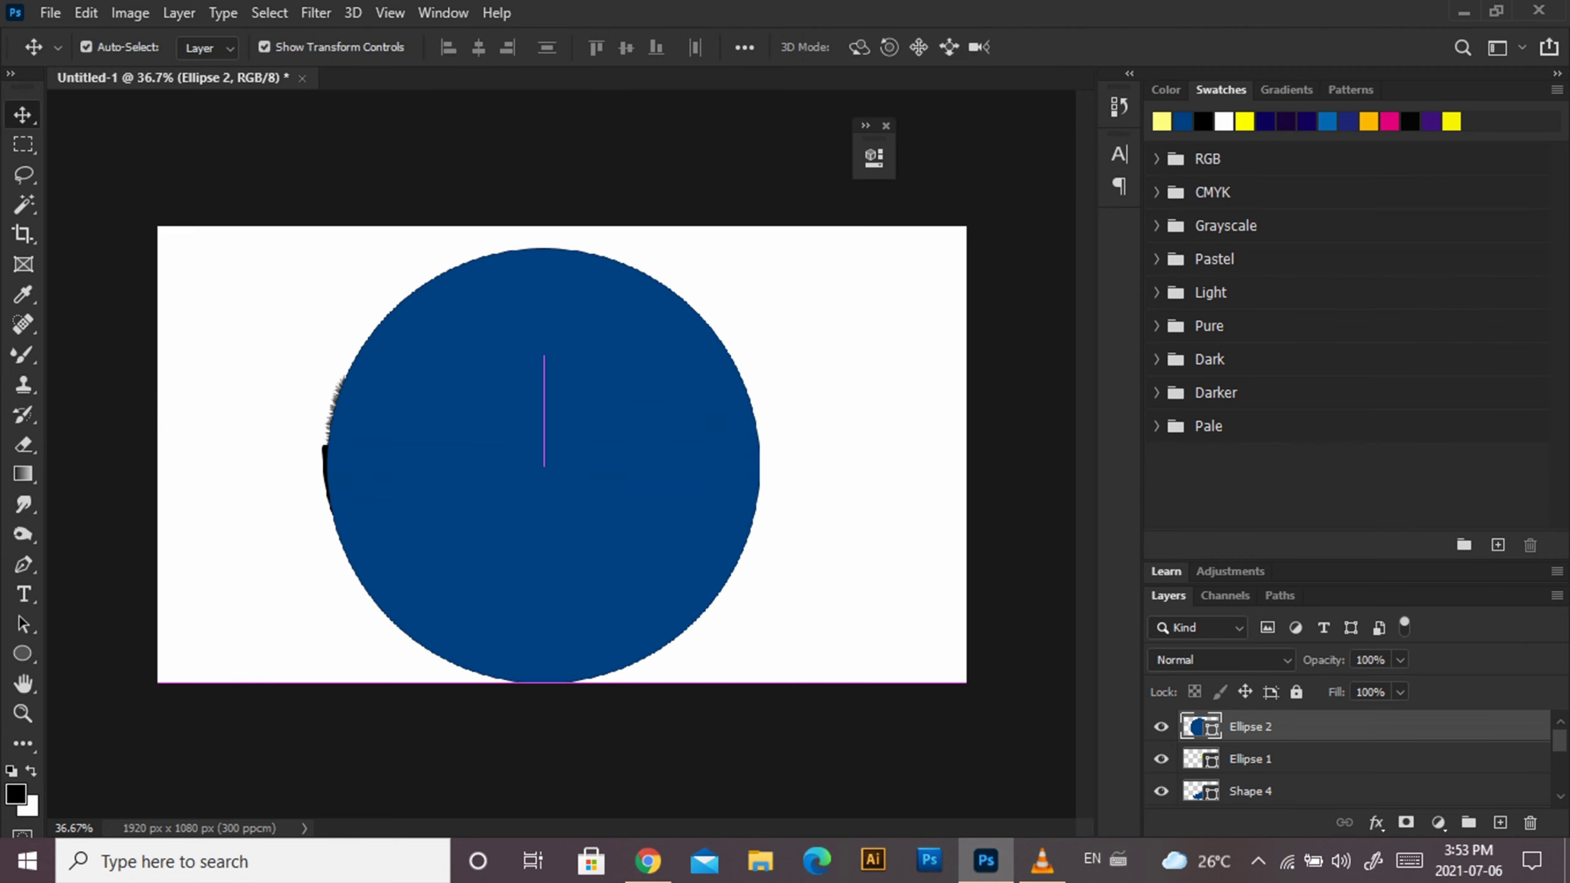
pyautogui.moveTo(751, 512); pyautogui.dragTo(735, 512)
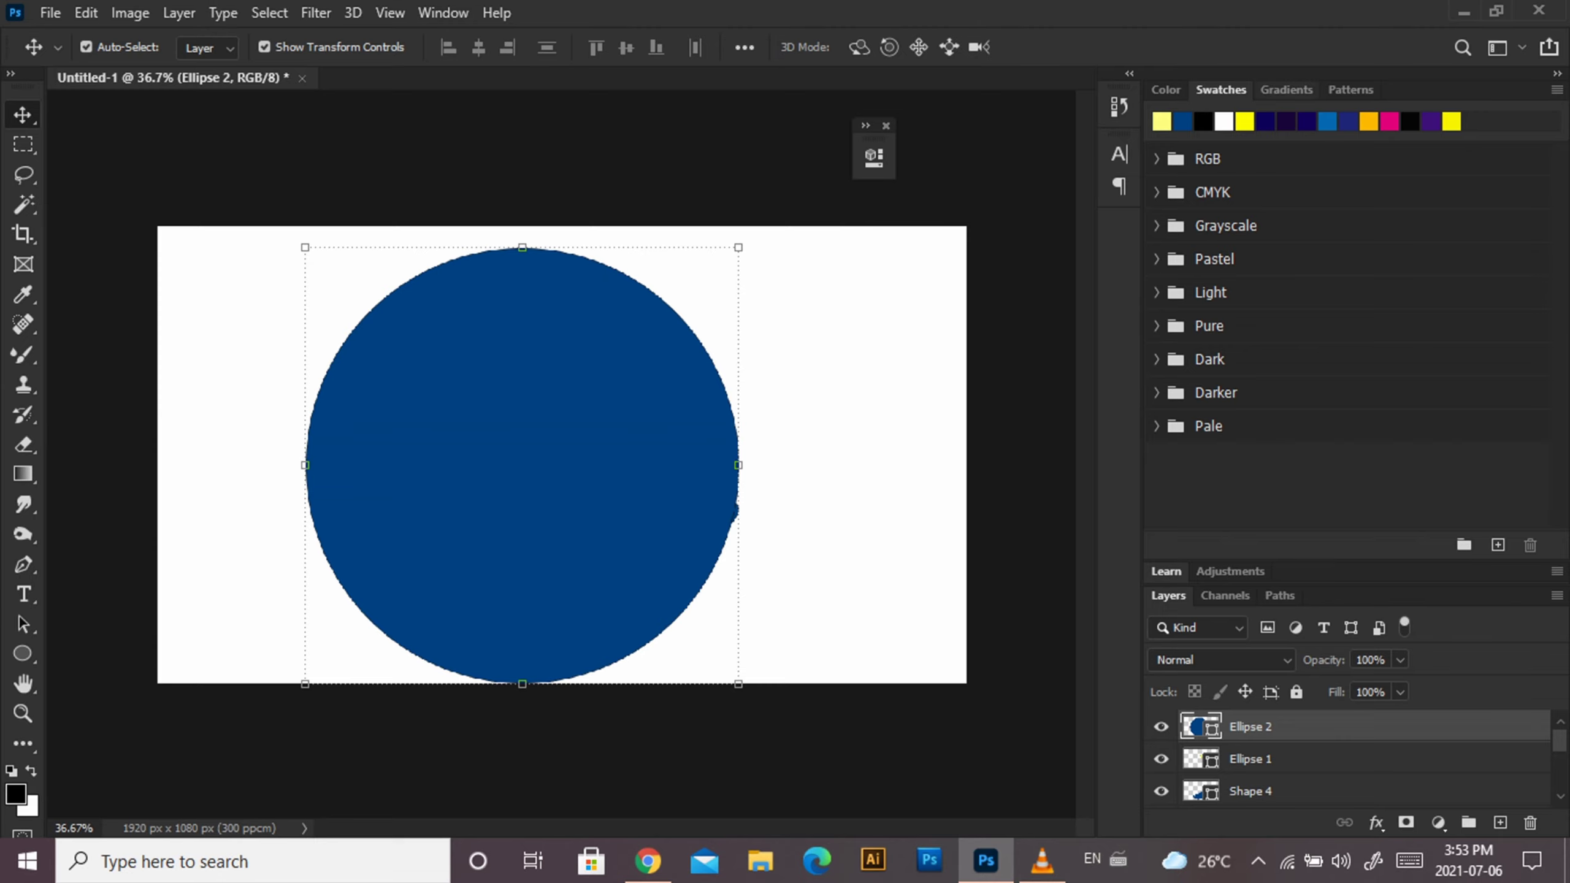
pyautogui.click(1287, 89)
# Give the large circle a pink-to-orange gradient and move it behind the landscape layers.
pyautogui.click(1186, 361)
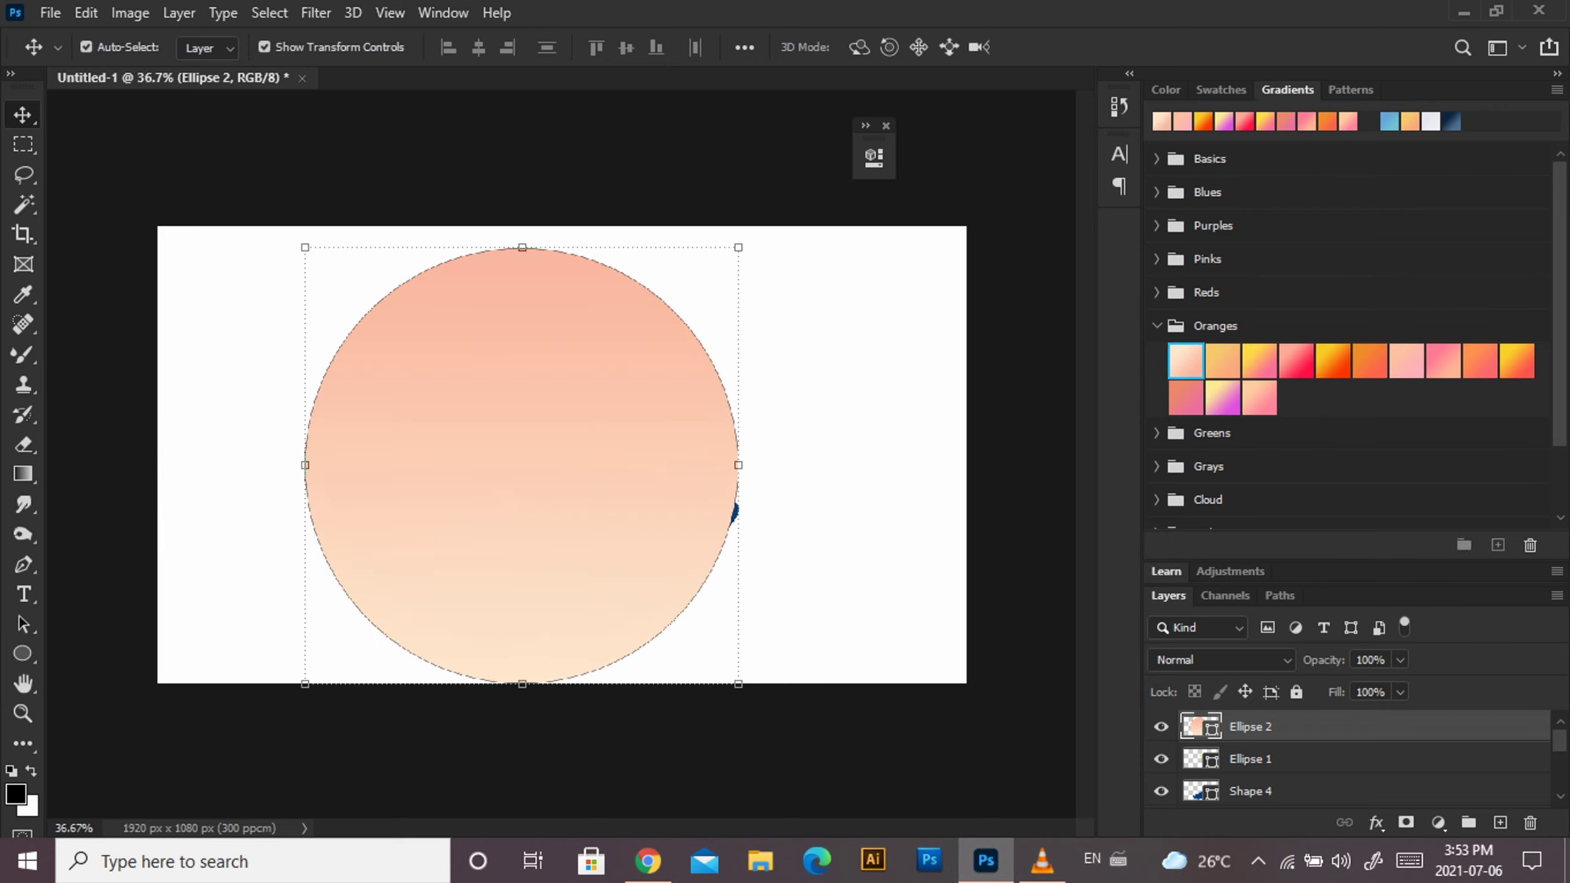
pyautogui.click(1185, 397)
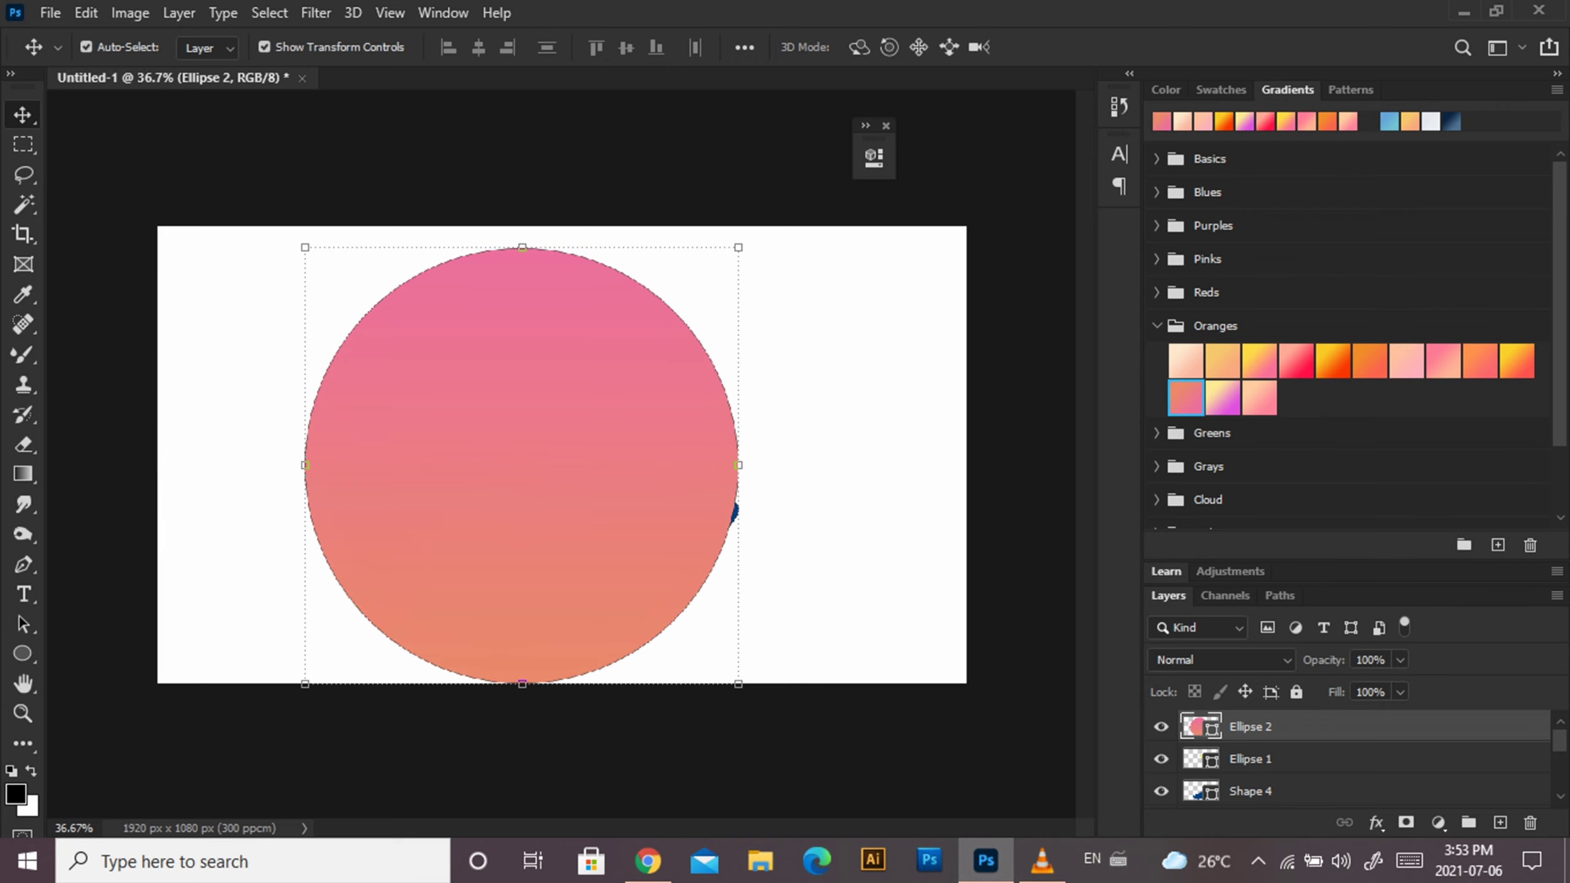
pyautogui.moveTo(1250, 726)
pyautogui.mouseDown()
pyautogui.moveTo(1250, 745)
pyautogui.moveTo(1250, 720)
pyautogui.mouseUp()
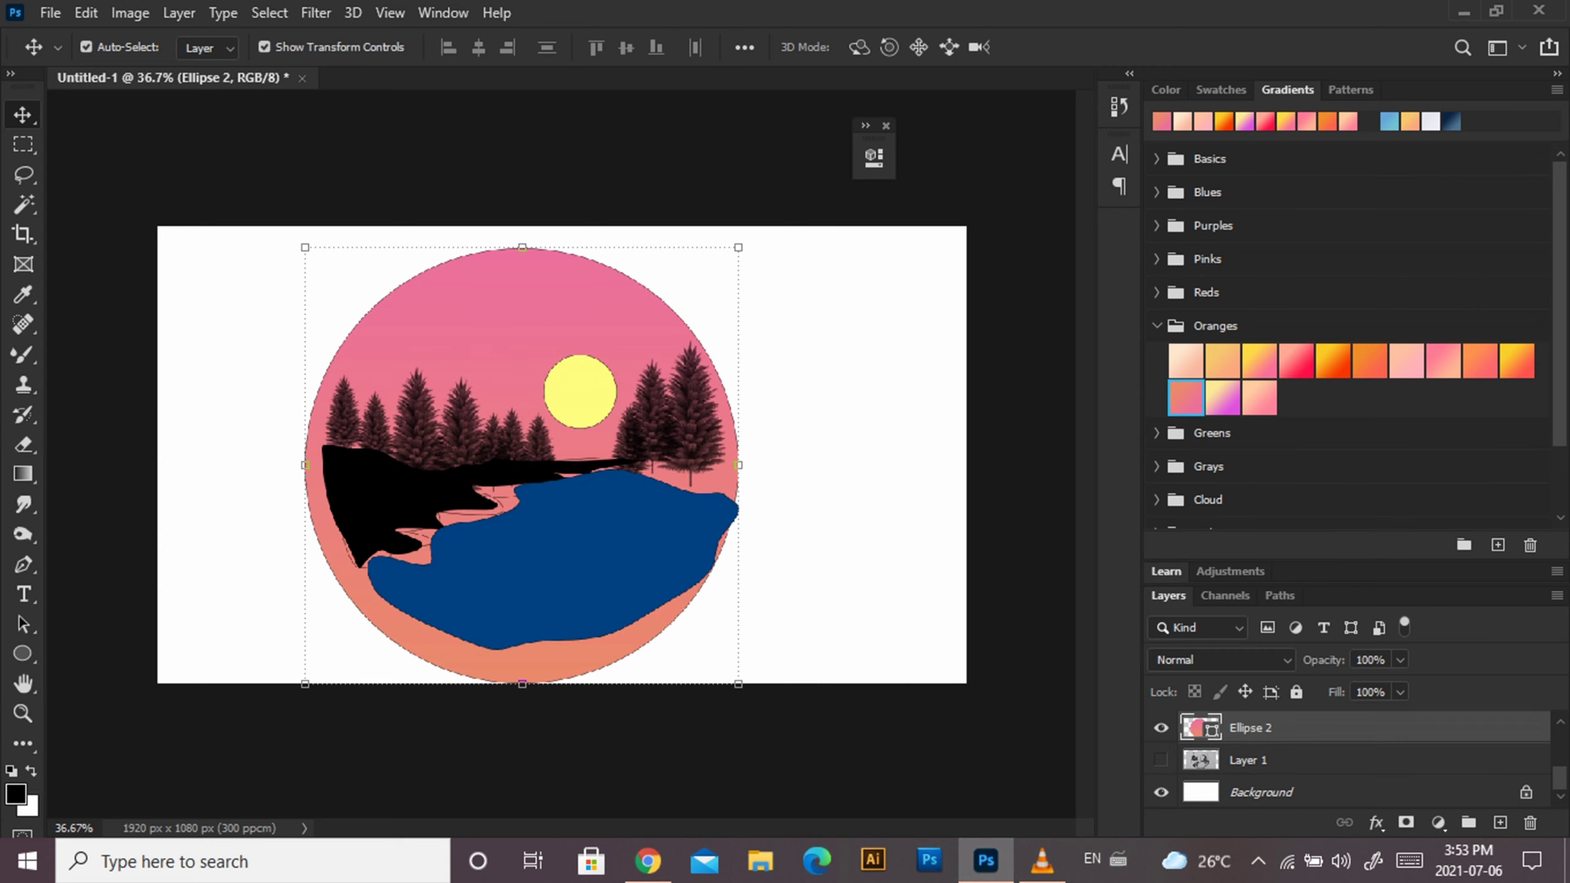
pyautogui.scroll(2, 1250, 759)
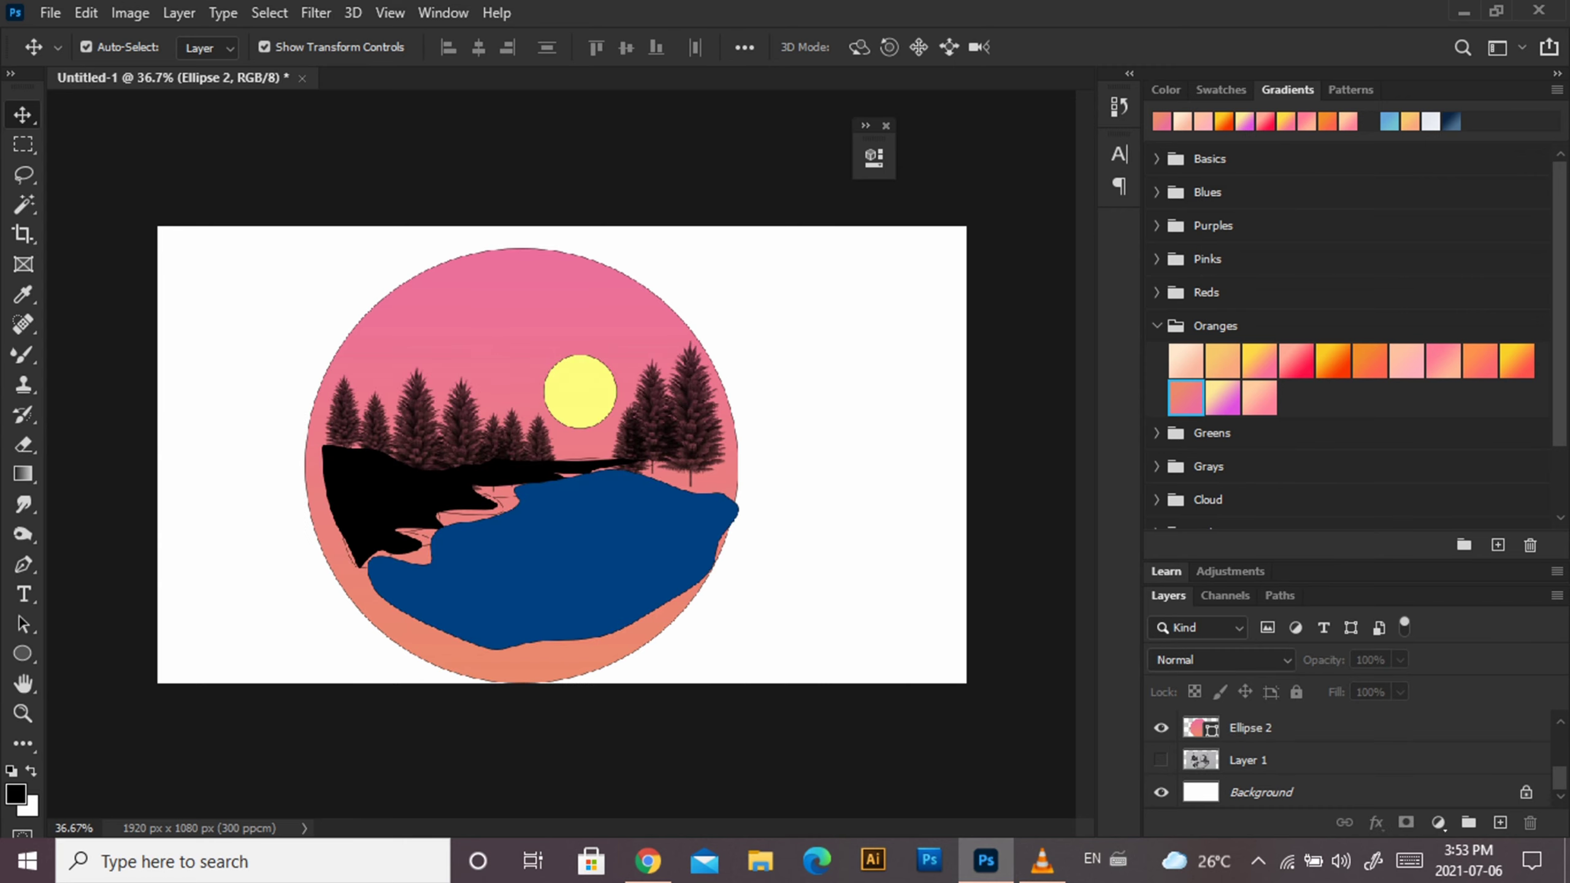
# Stretch the black shoreline shape's left side out to the circle's edge.
pyautogui.click(1195, 727)
pyautogui.hotkey('ctrl', 't')
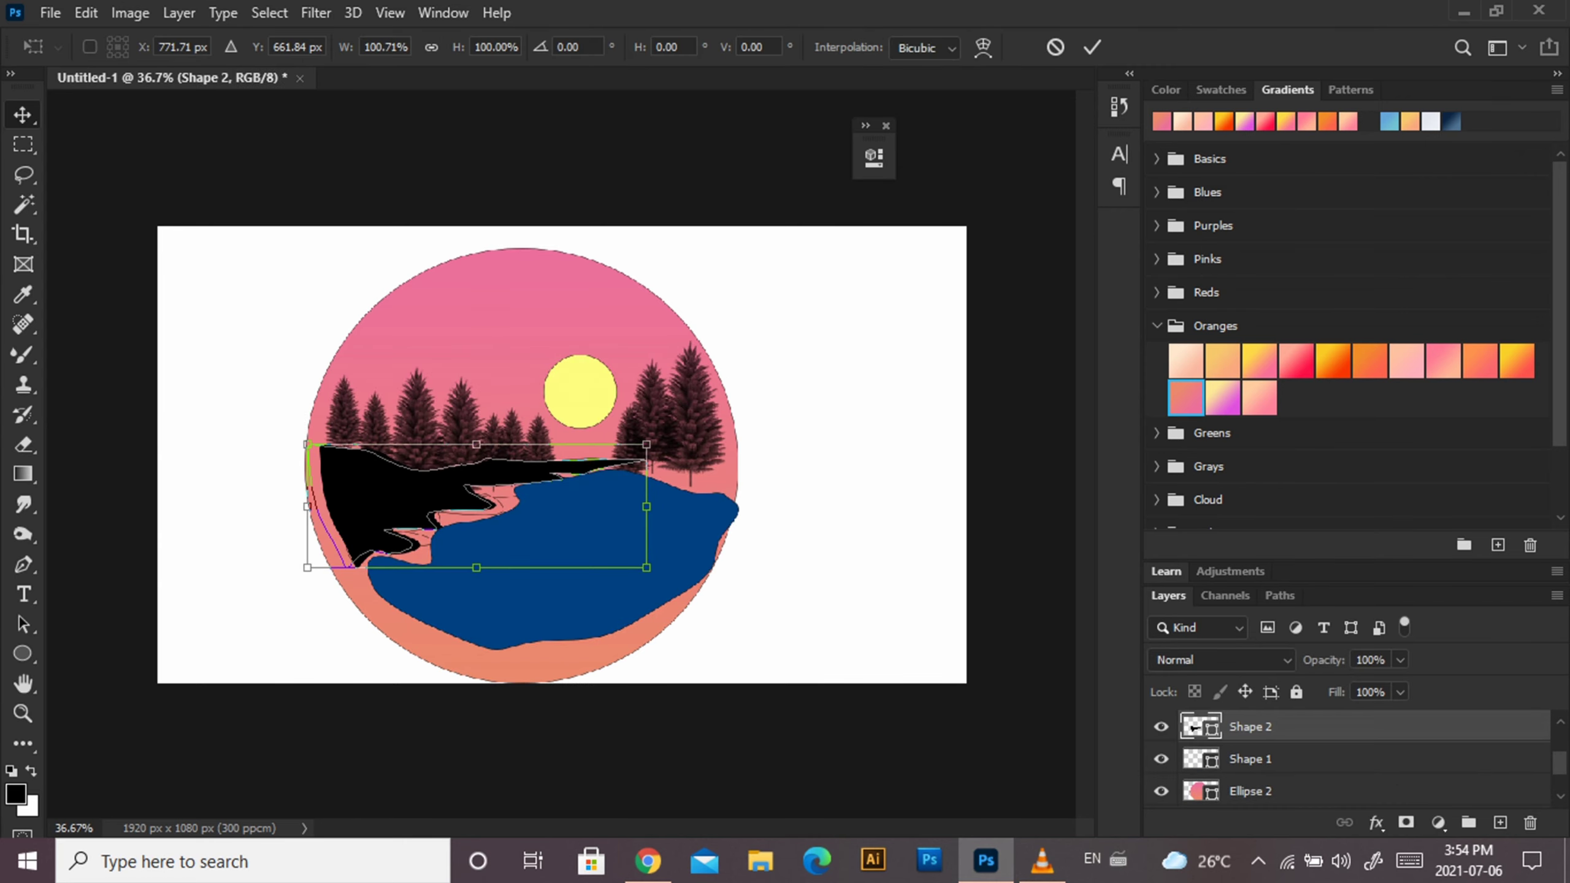
pyautogui.moveTo(320, 507); pyautogui.dragTo(297, 513)
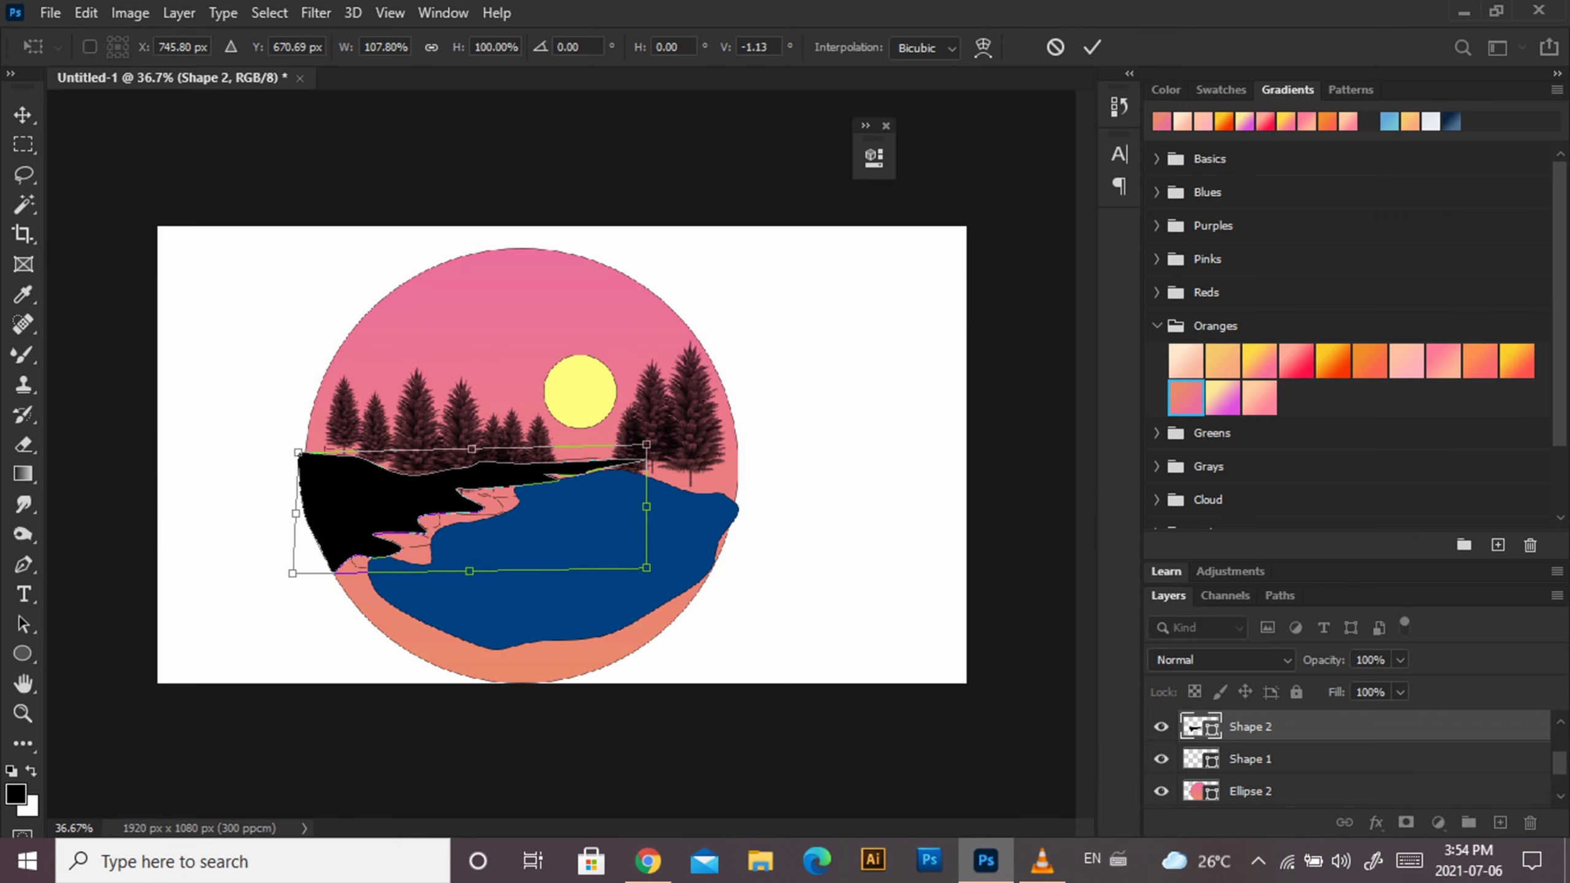
pyautogui.press('Return')
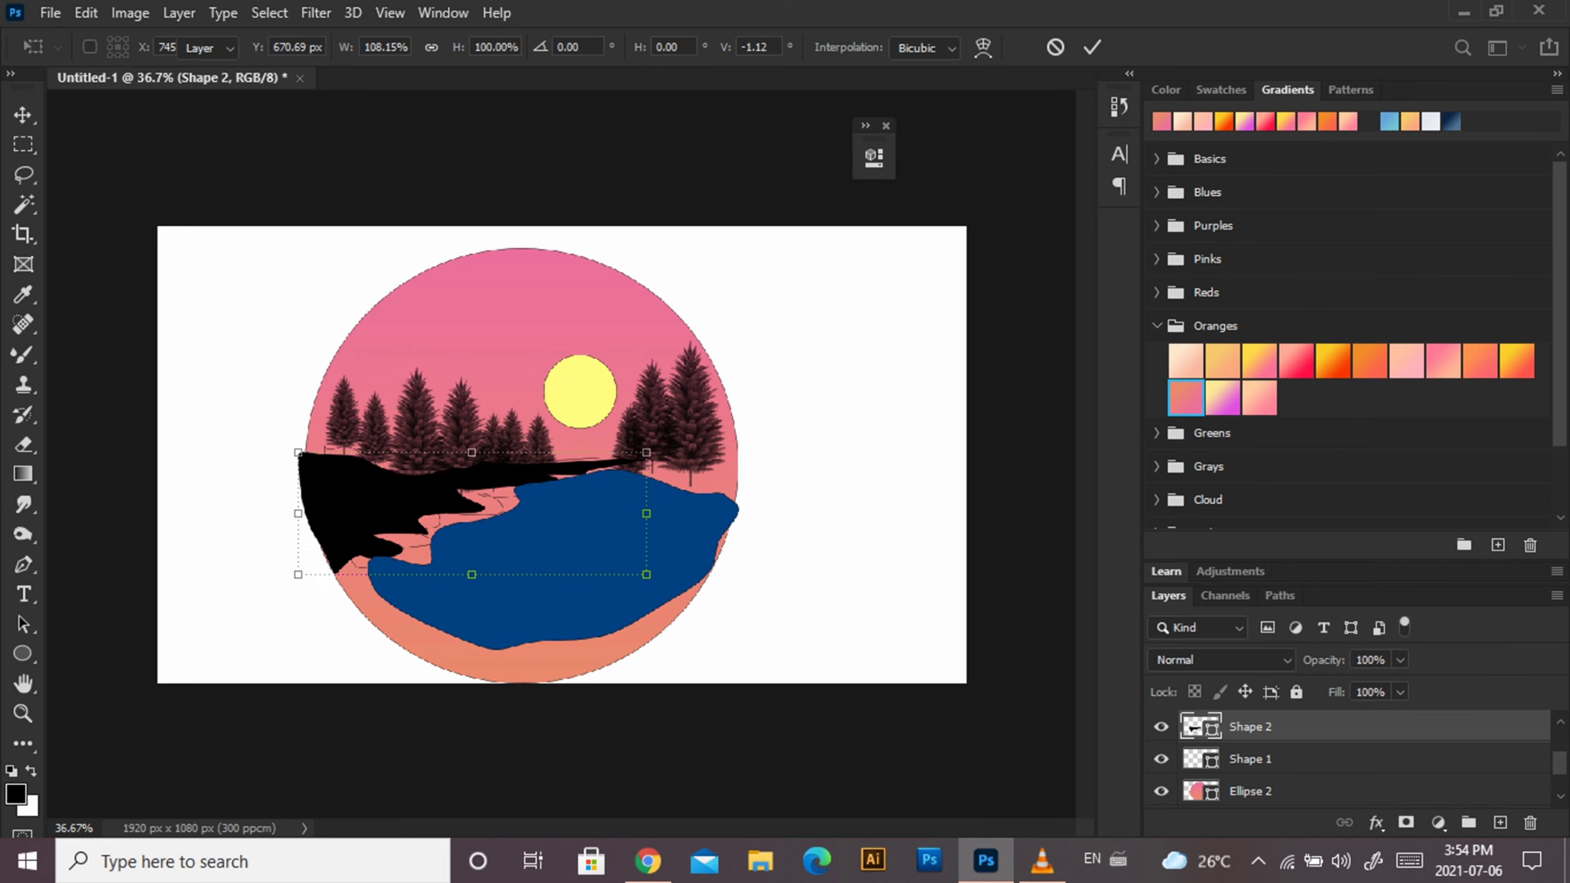
pyautogui.hotkey('ctrl', 'alt', 'a')
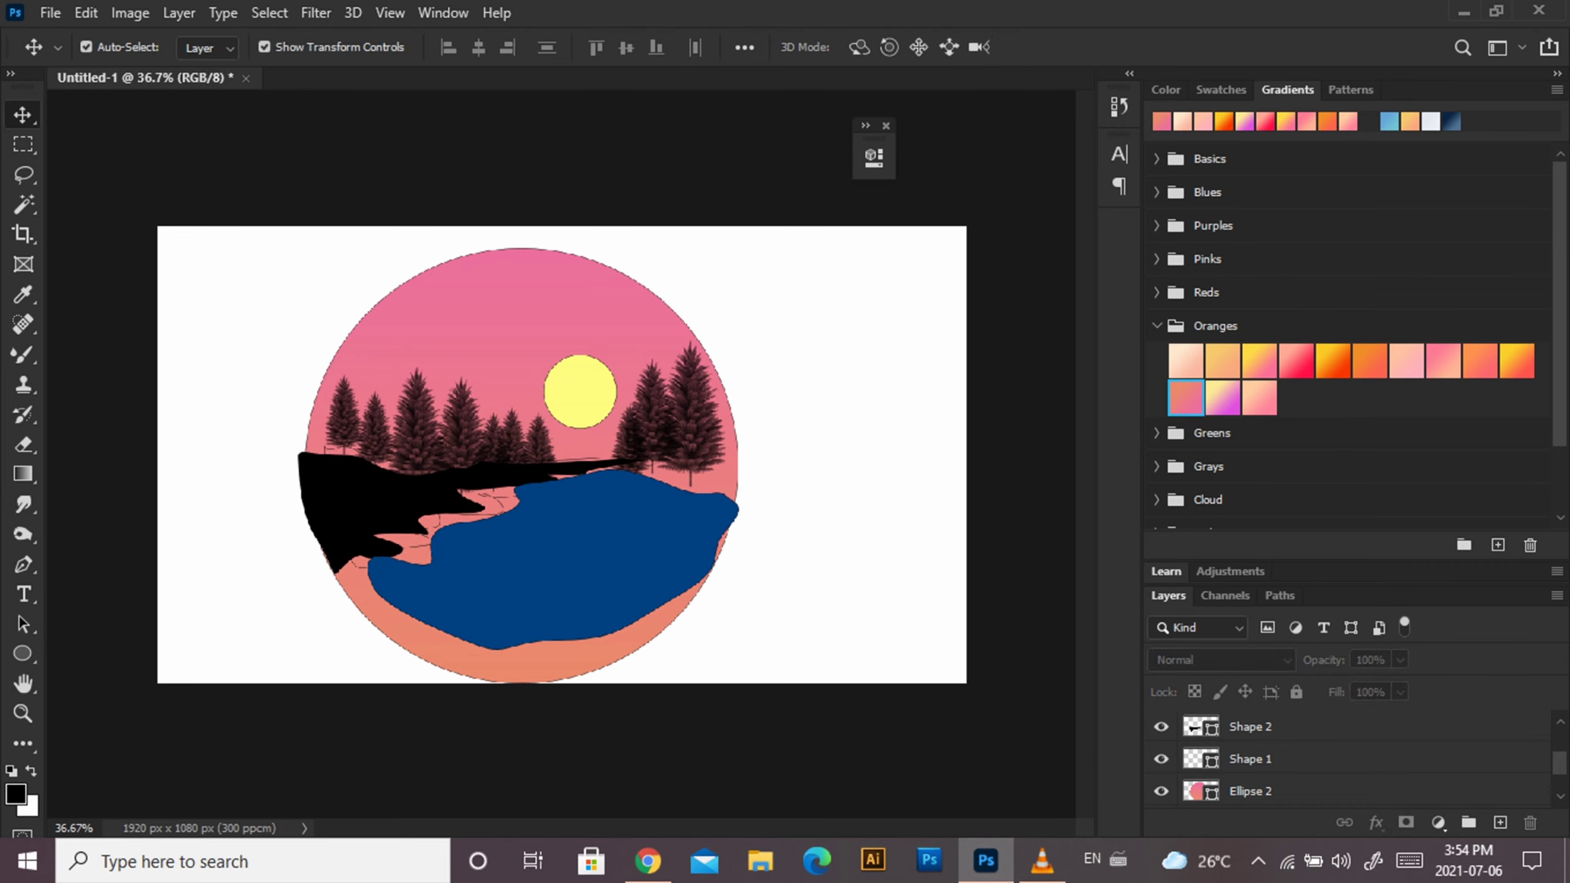
# Shift the blue water shape left to line up with the stretched shoreline.
pyautogui.hotkey('alt', '.')
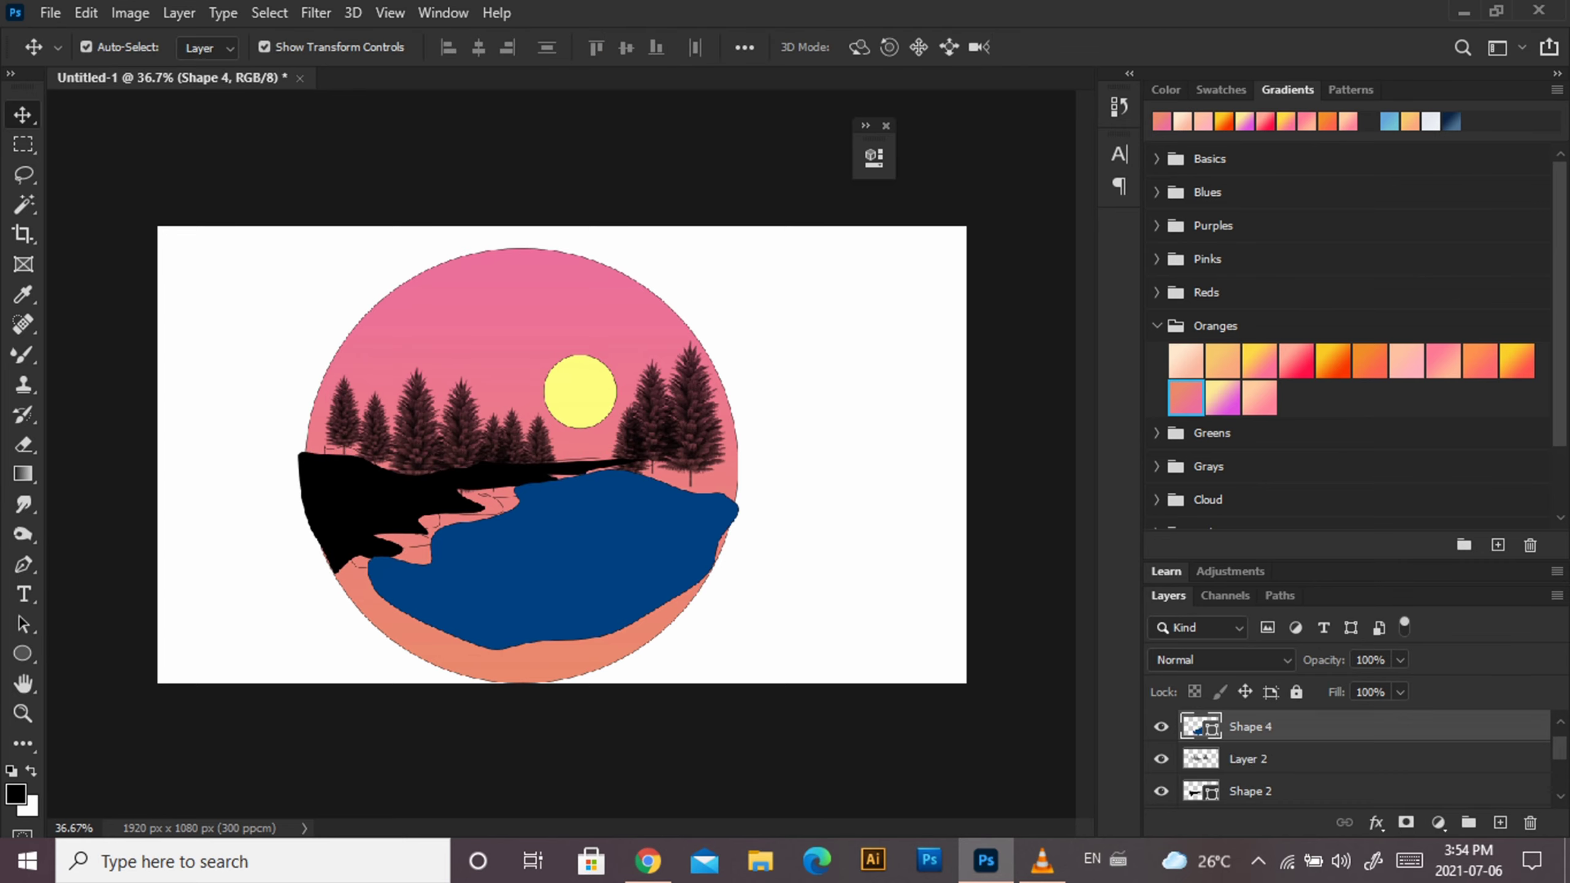
pyautogui.moveTo(553, 560); pyautogui.dragTo(526, 567)
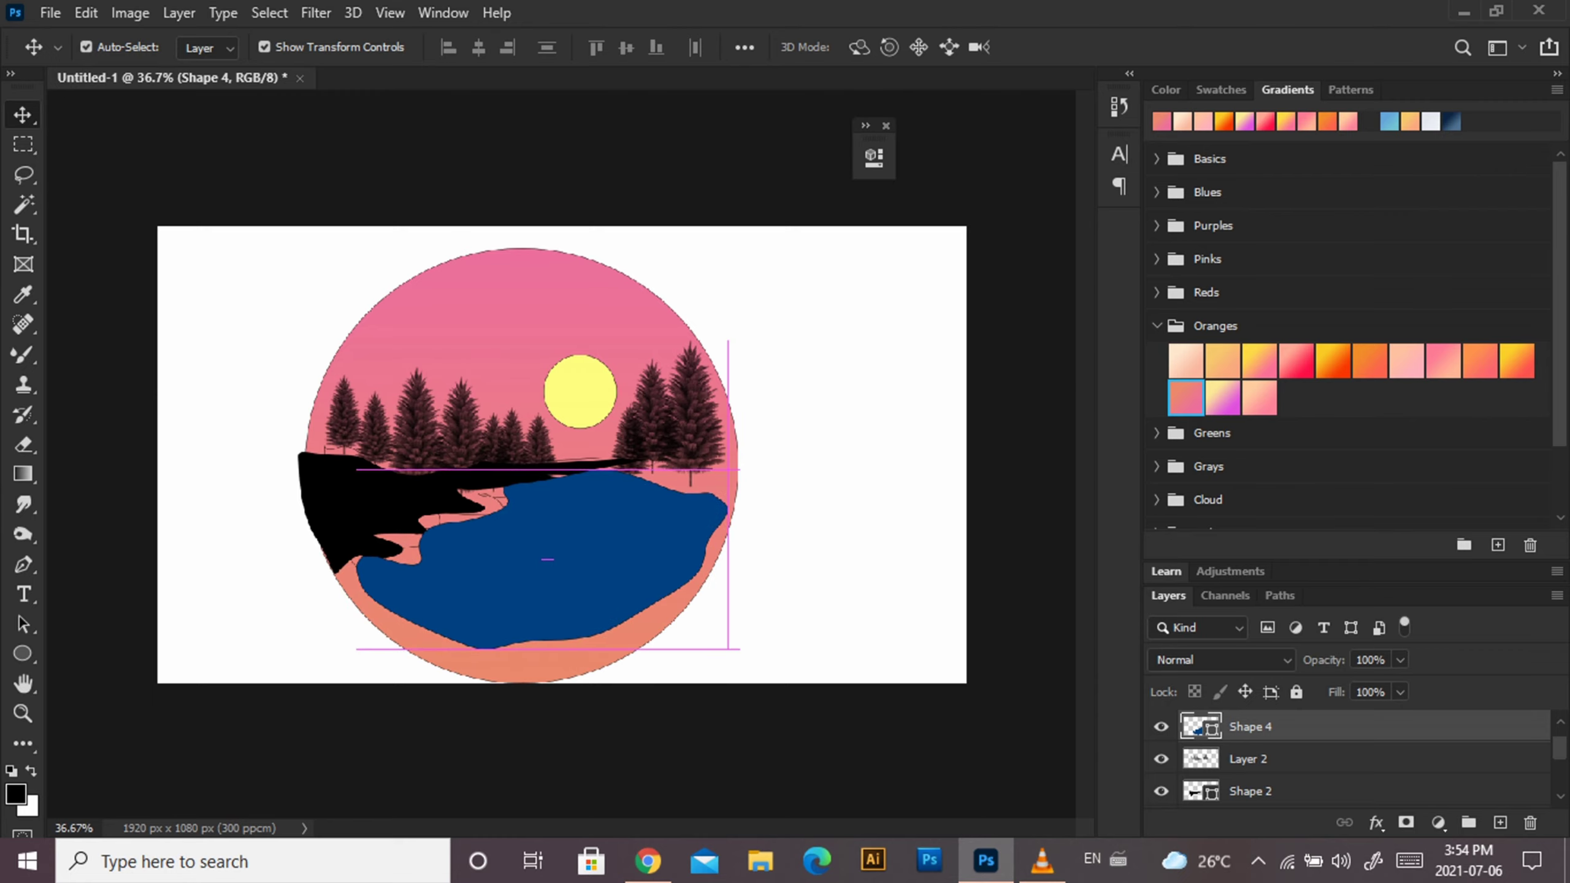
pyautogui.moveTo(526, 567)
pyautogui.mouseDown()
pyautogui.moveTo(544, 558)
pyautogui.moveTo(528, 559)
pyautogui.mouseUp()
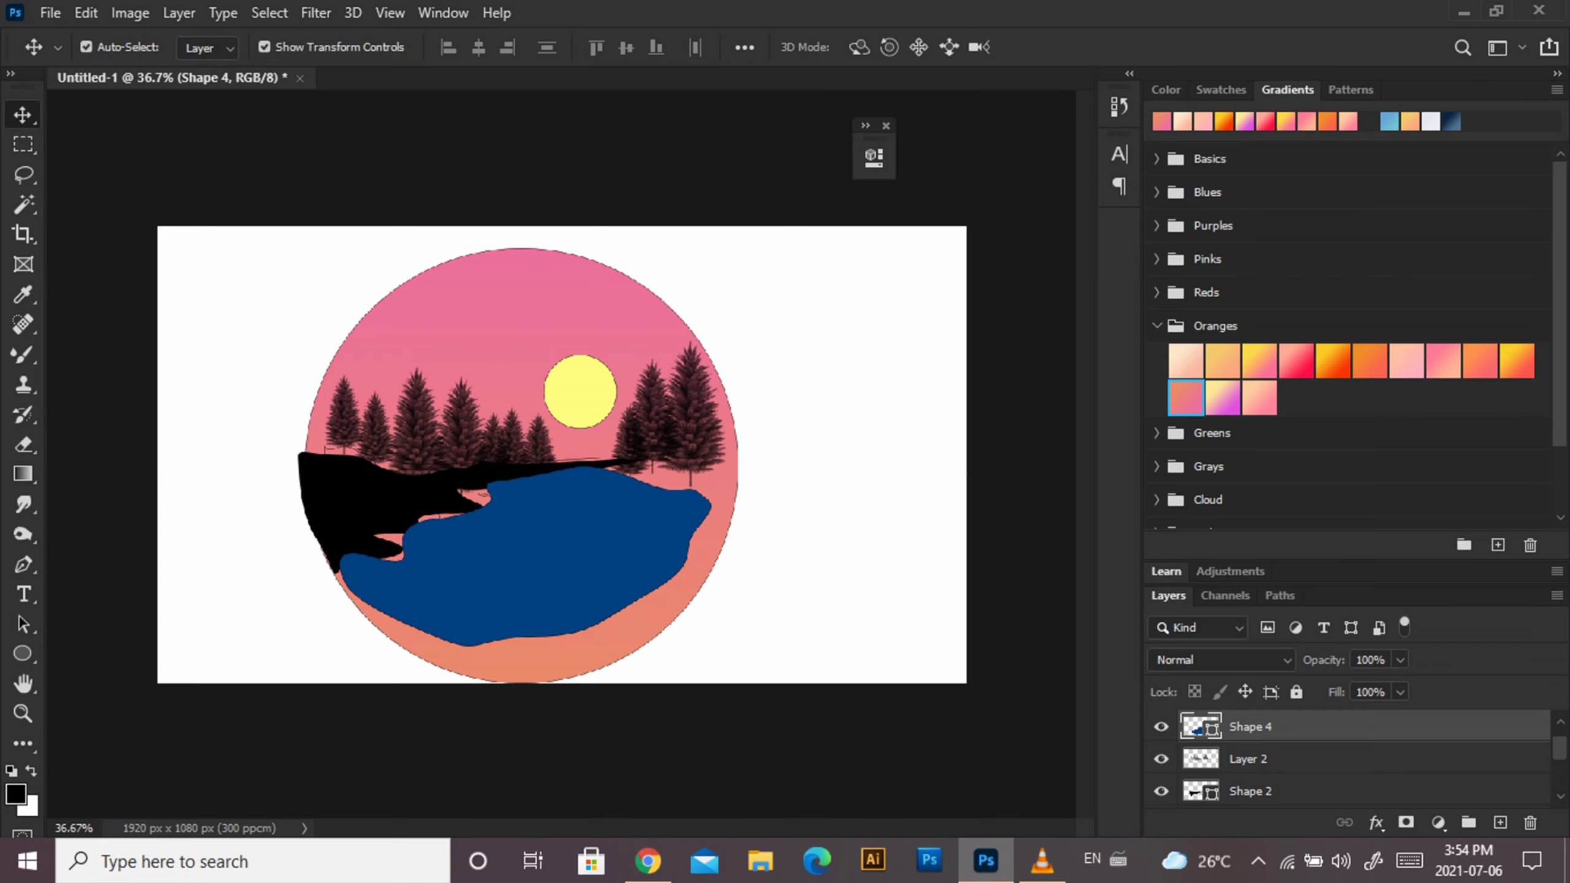
pyautogui.hotkey('ctrl', 'd')
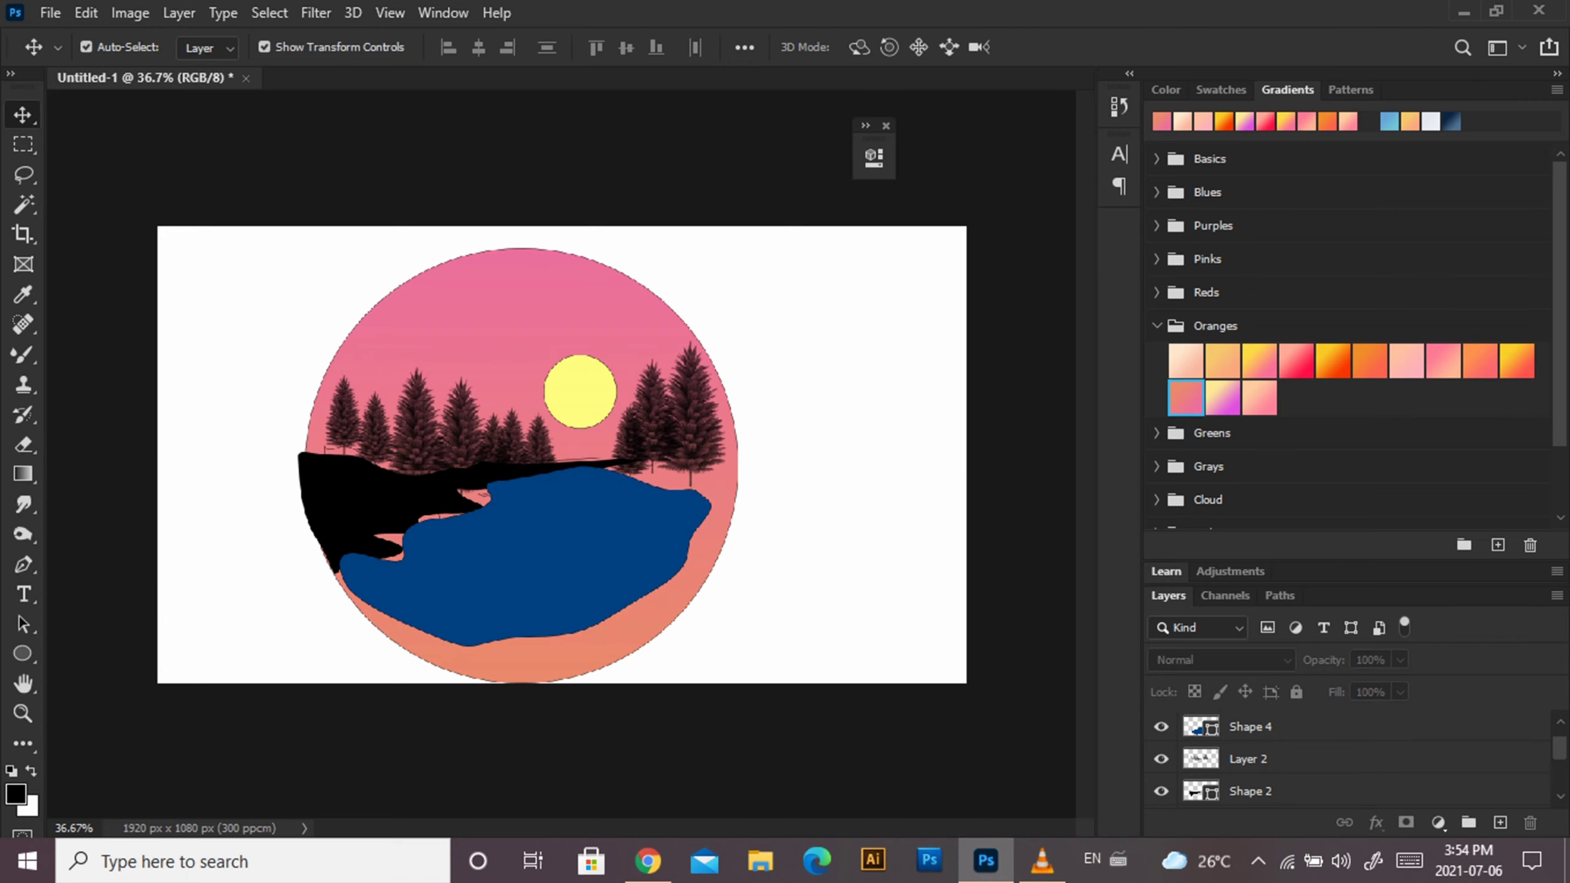
pyautogui.moveTo(778, 252); pyautogui.dragTo(293, 677)
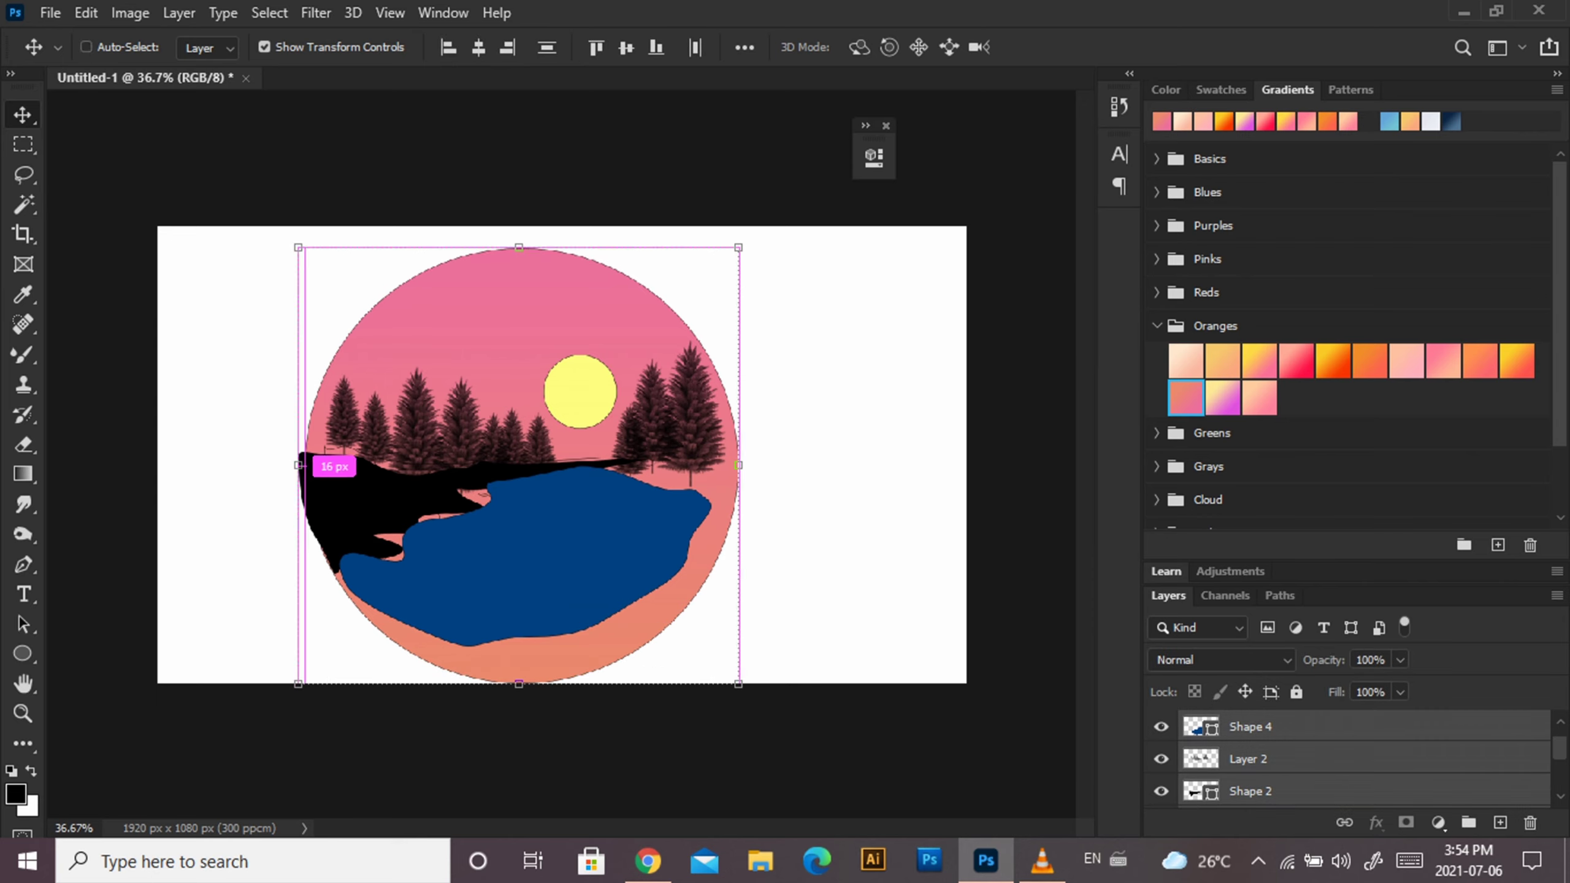
# Merge the selected circle layers, scale to about 69%, and move it up-right.
pyautogui.hotkey('ctrl', 'e')
pyautogui.hotkey('ctrl', 't')
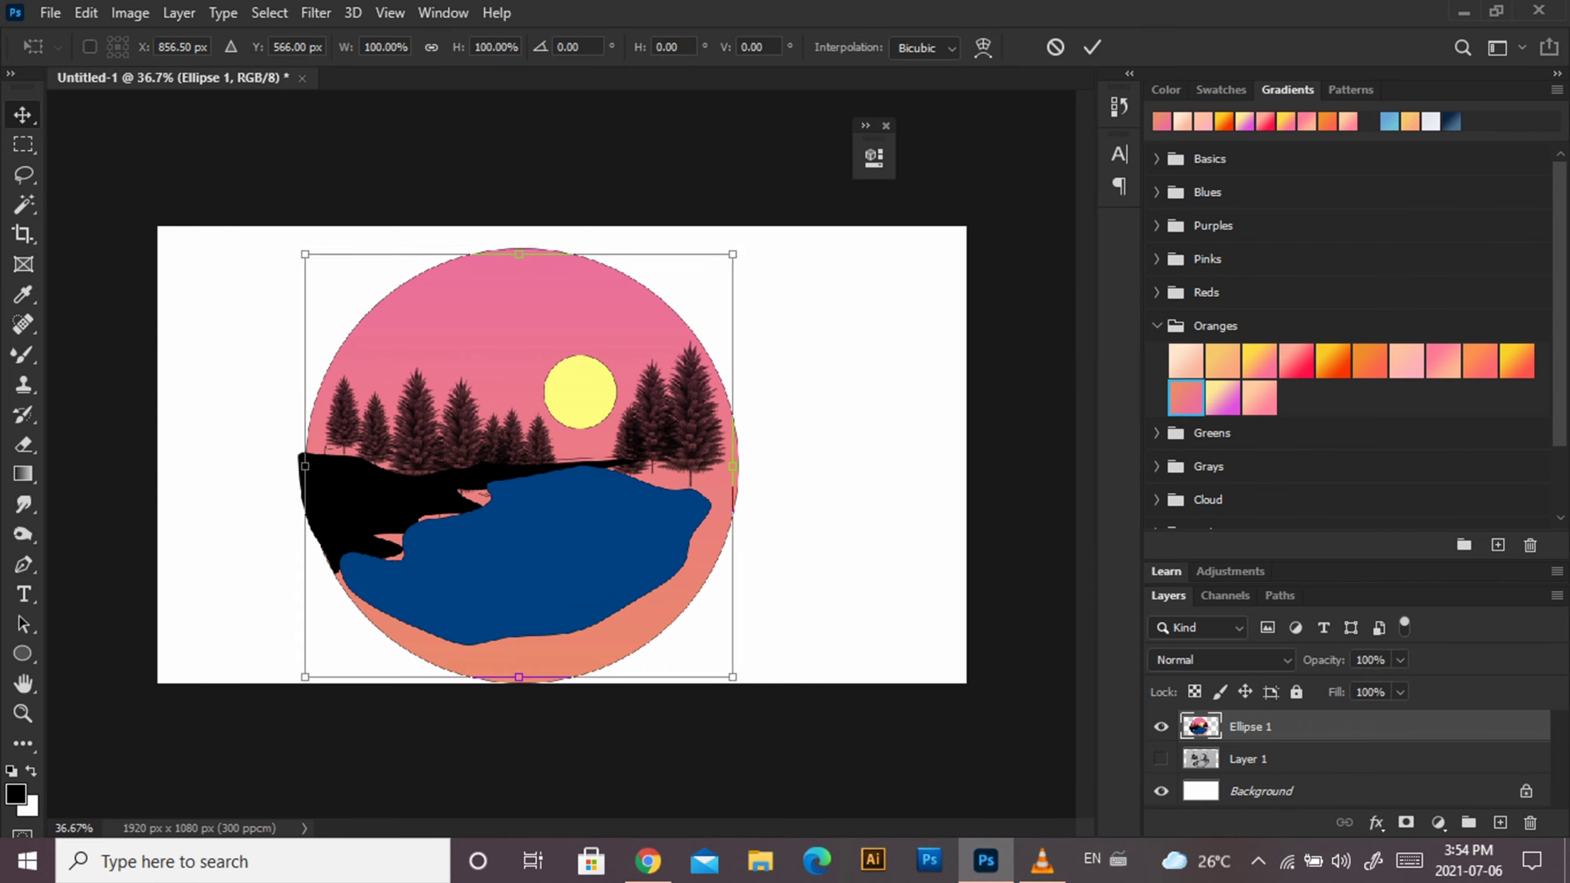
pyautogui.moveTo(298, 248); pyautogui.dragTo(365, 309)
pyautogui.moveTo(525, 465); pyautogui.dragTo(591, 428)
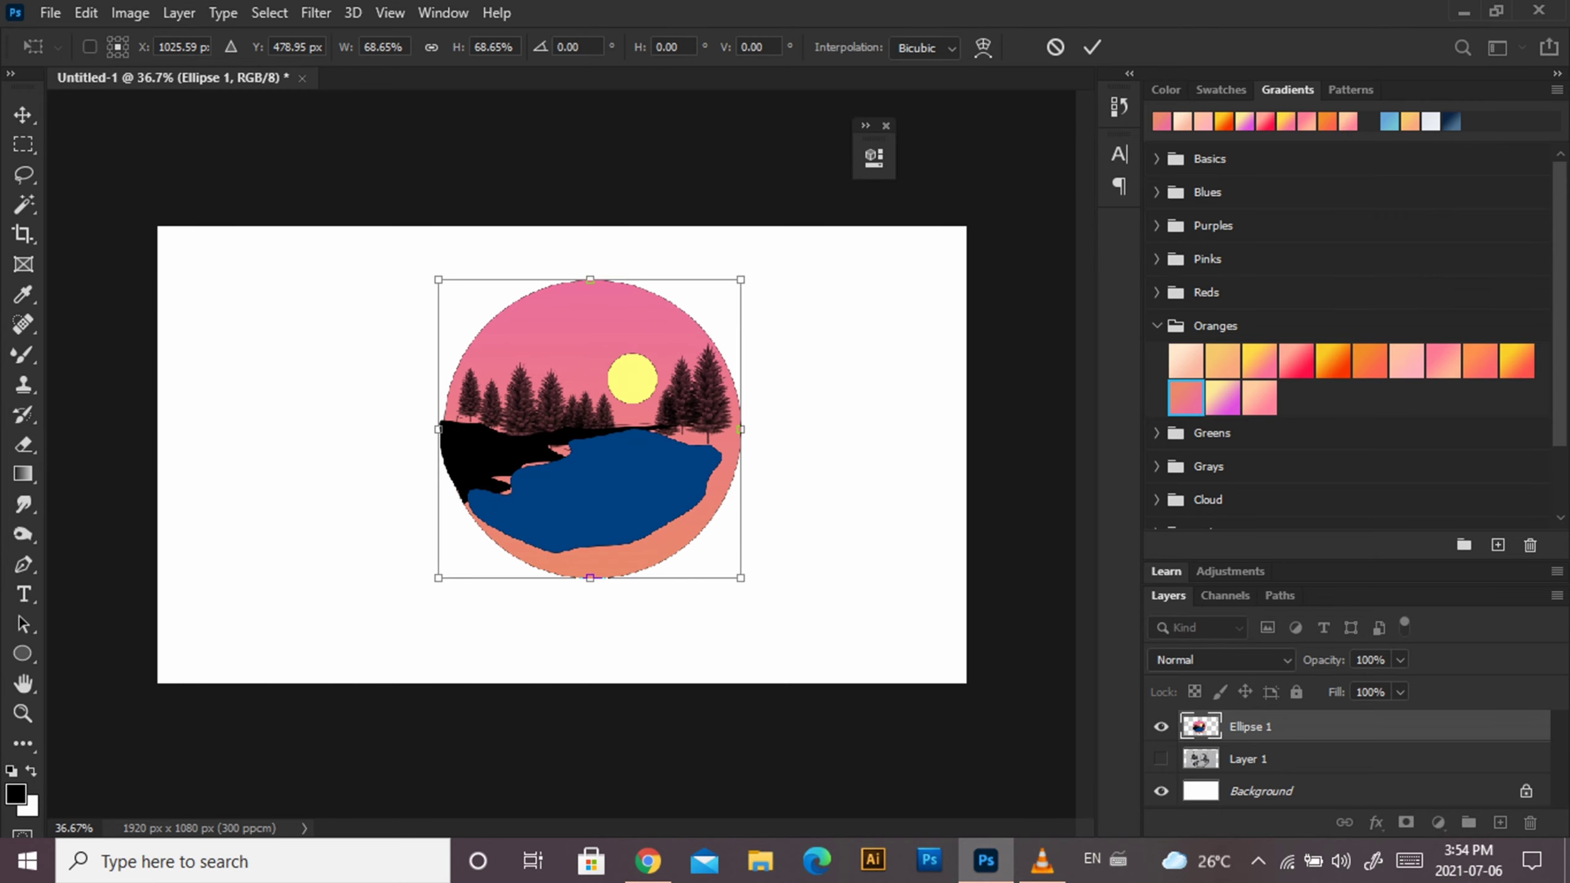
pyautogui.press('Return')
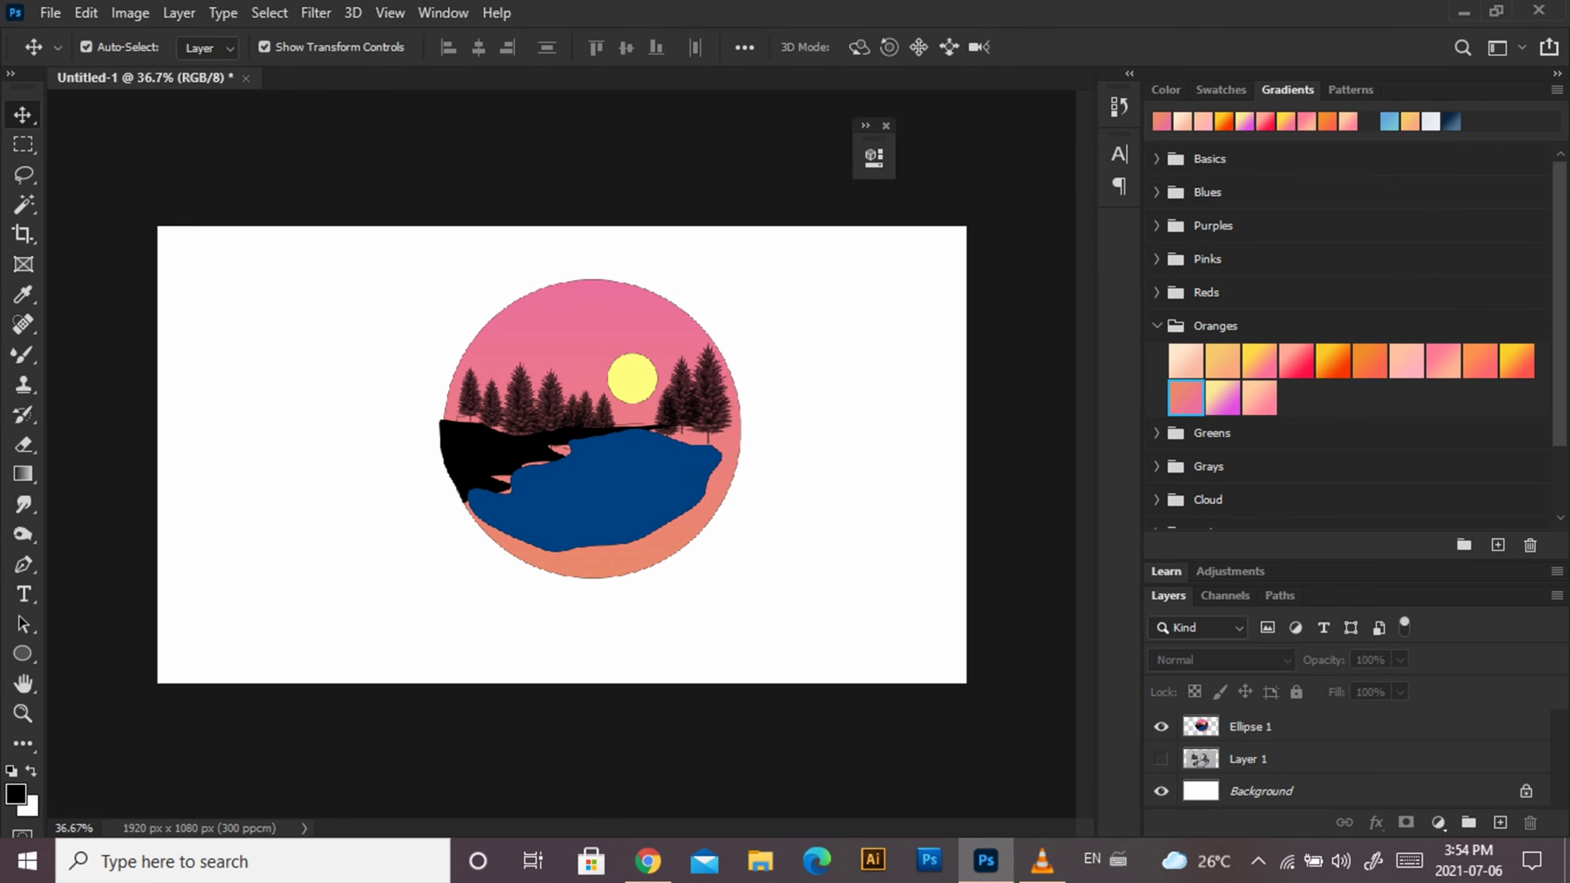
# Choose the pine-tree preset for the Mixer Brush.
pyautogui.click(22, 353)
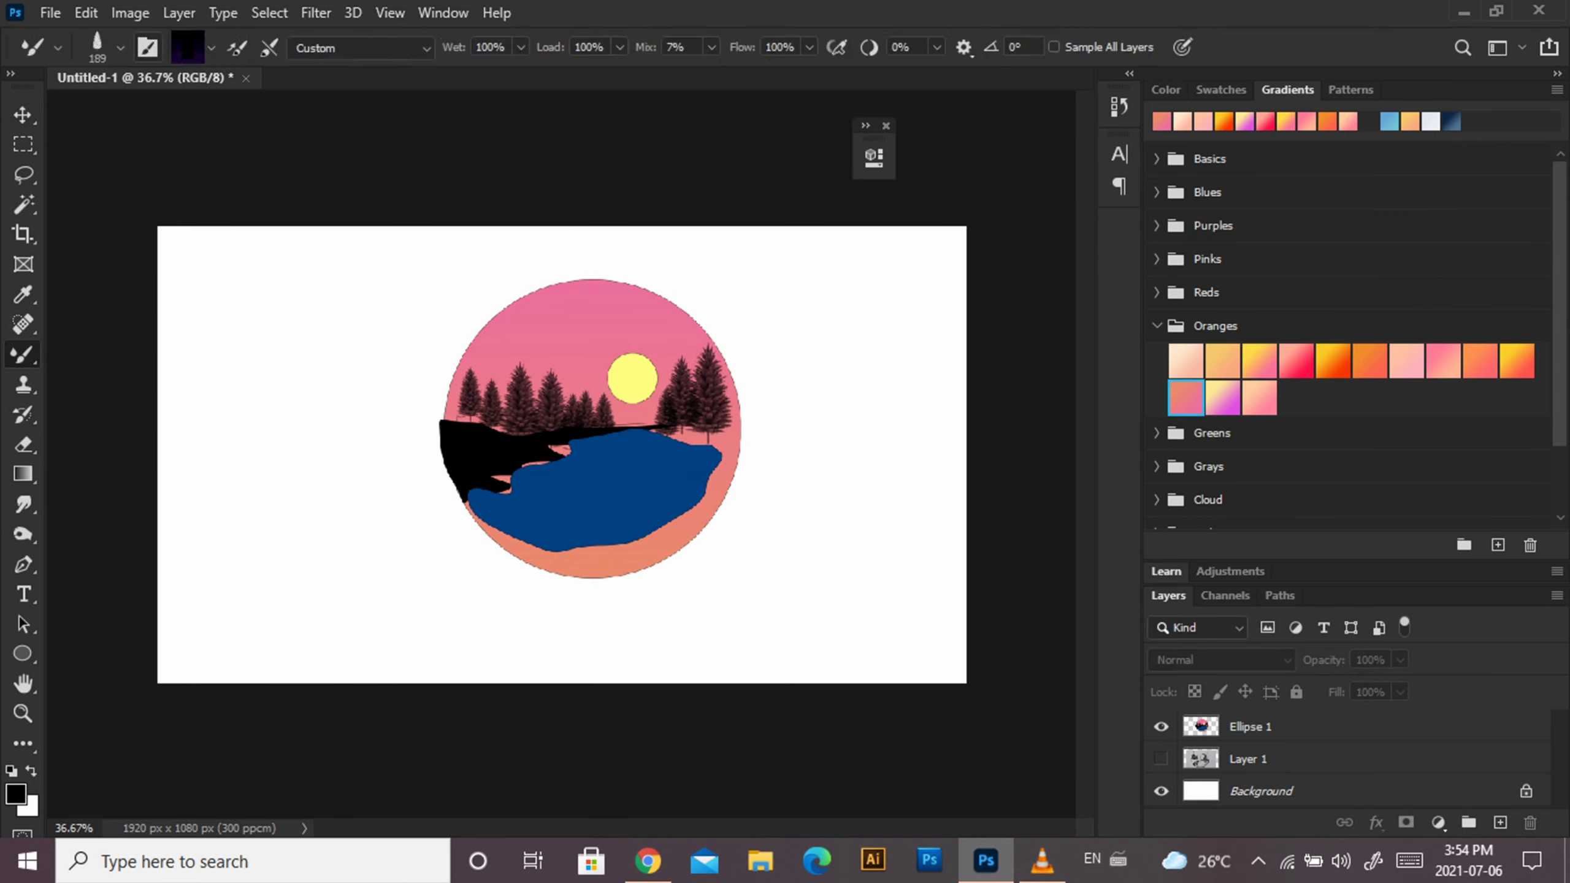
pyautogui.click(120, 47)
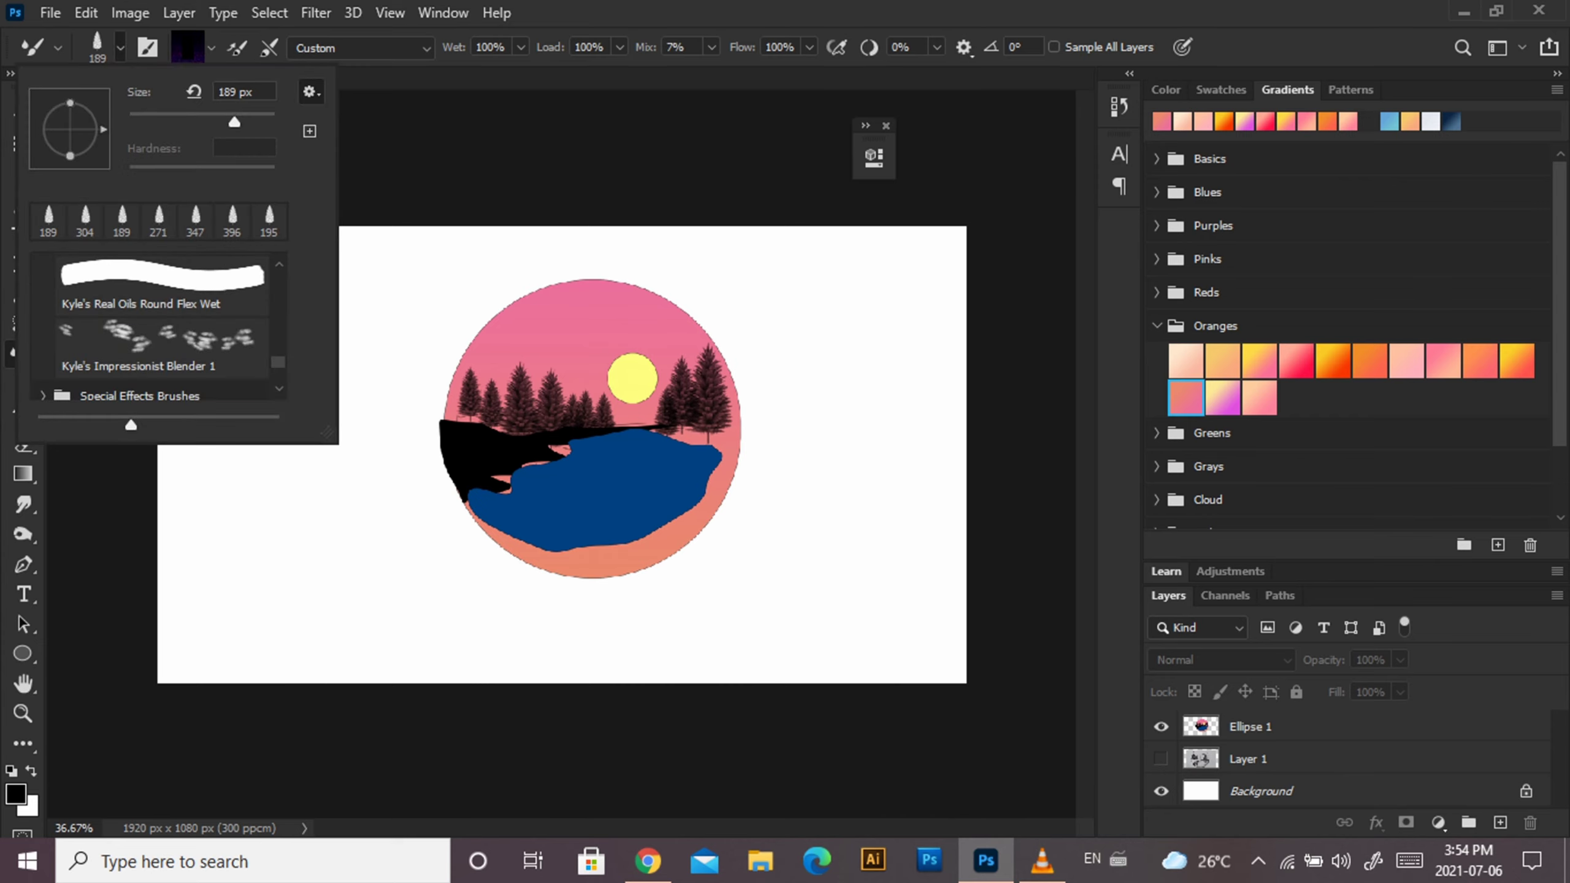
pyautogui.scroll(3, 160, 327)
pyautogui.scroll(3, 161, 328)
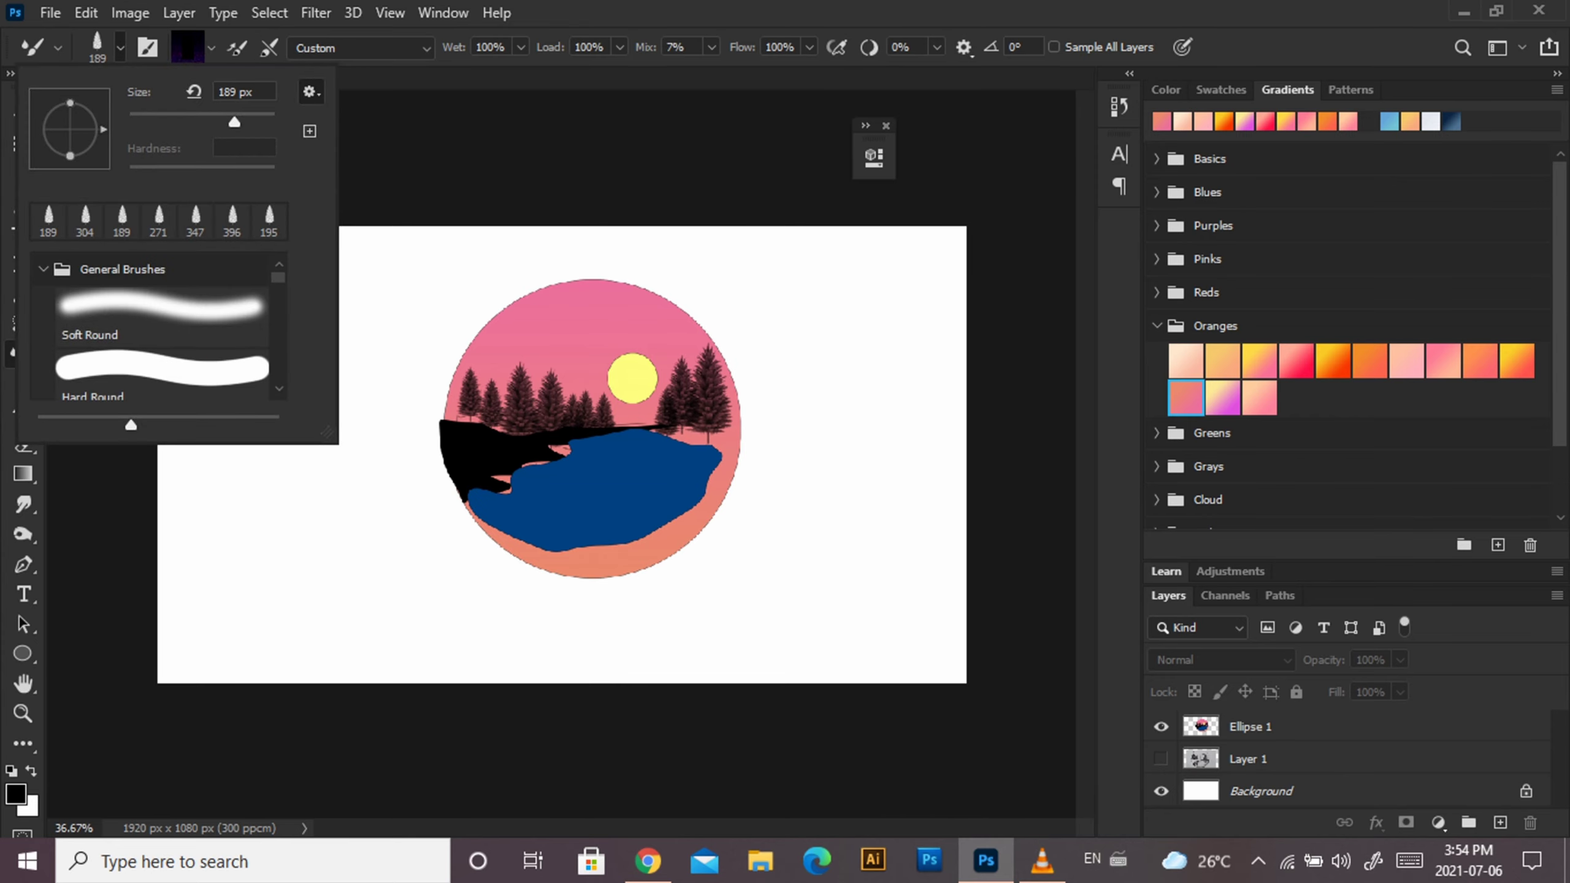
pyautogui.click(195, 219)
pyautogui.click(556, 495)
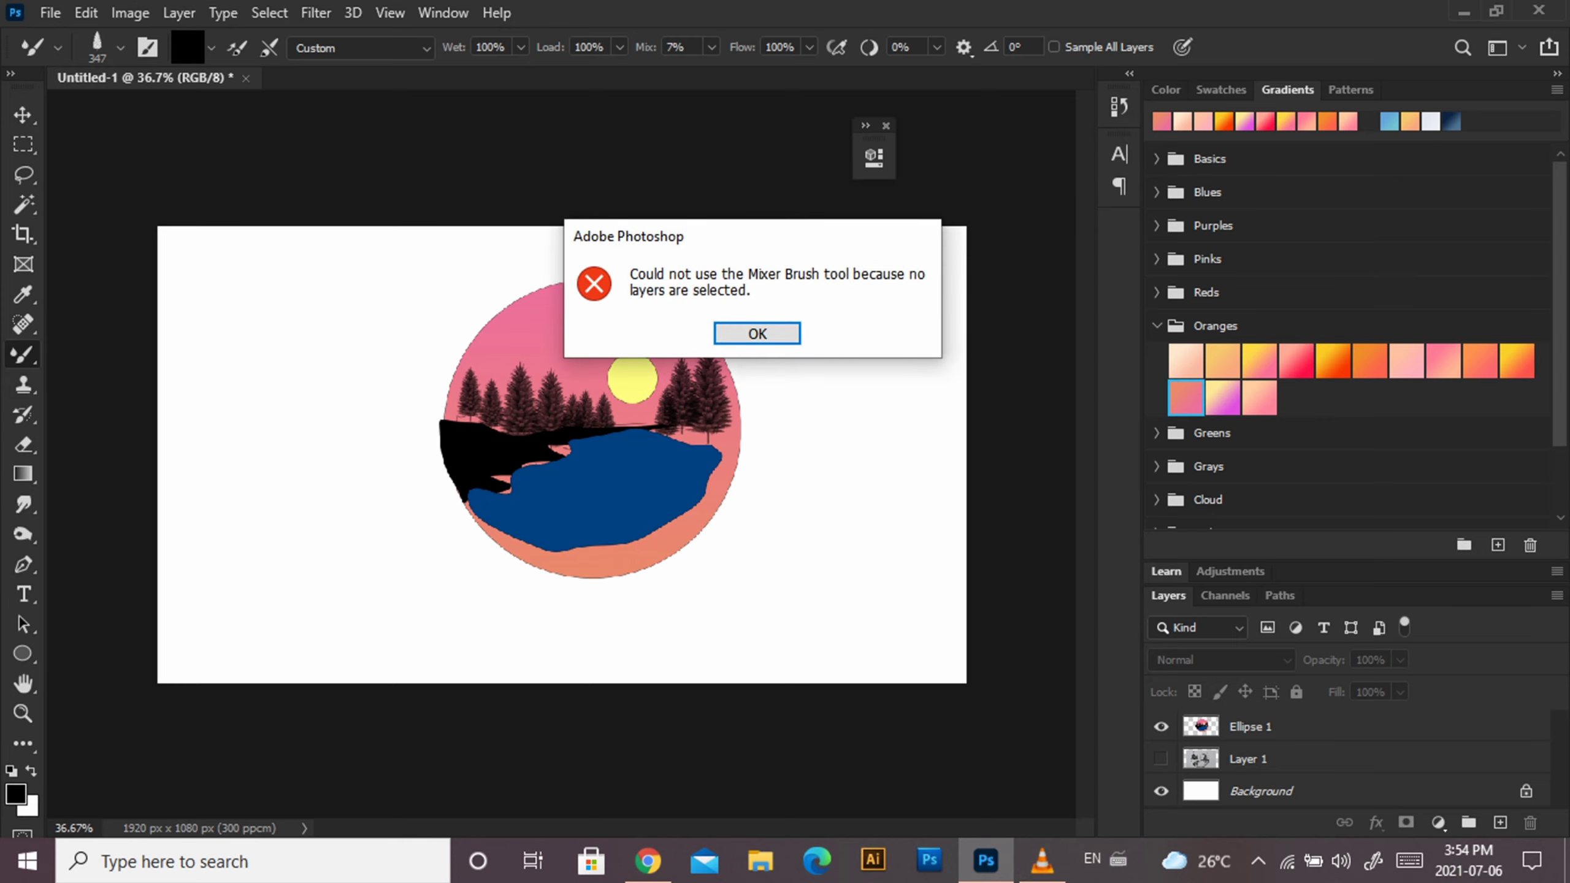
pyautogui.click(757, 334)
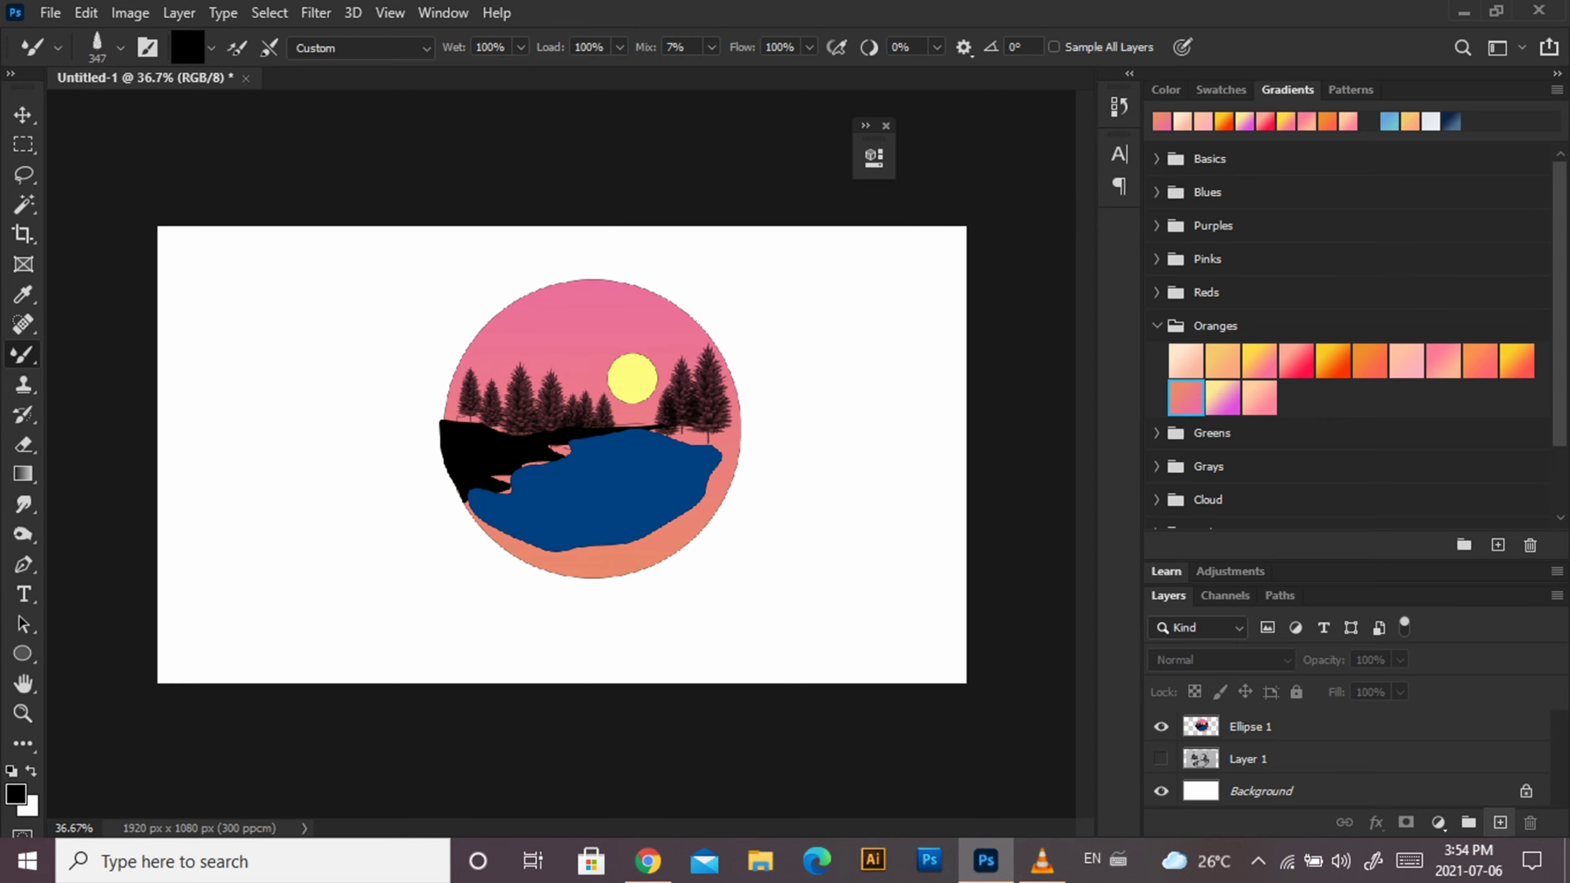
# On a new layer, stamp huge pines at both edges; shift the circle about 70 px left.
pyautogui.click(1499, 821)
pyautogui.click(834, 502)
pyautogui.hotkey('ctrl', 'z')
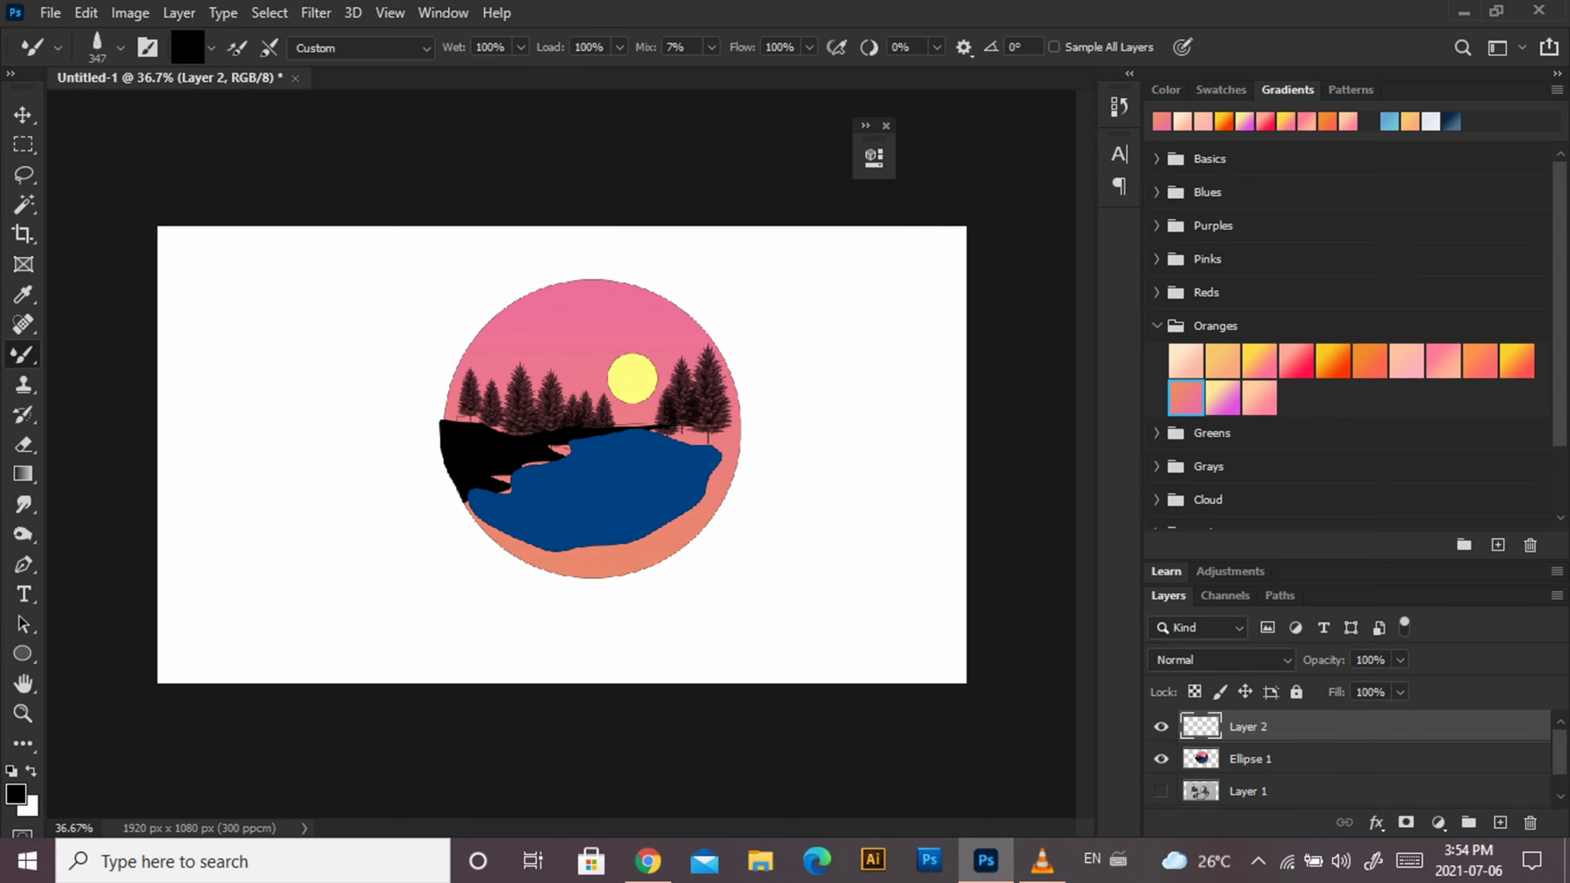
pyautogui.click(892, 538)
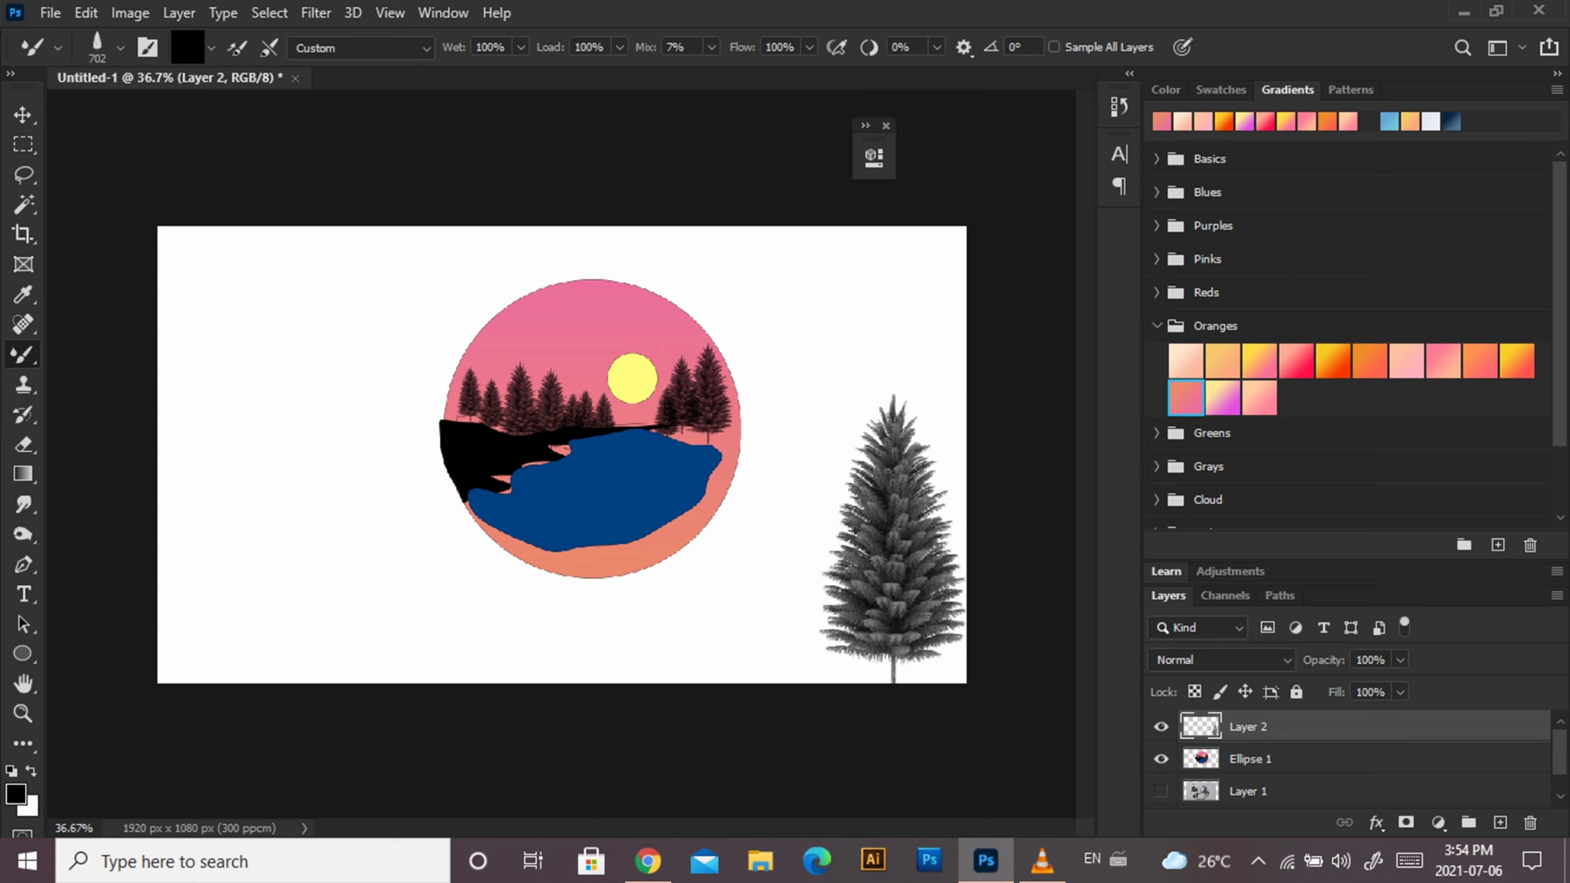
pyautogui.hotkey('ctrl', 'z')
pyautogui.click(927, 495)
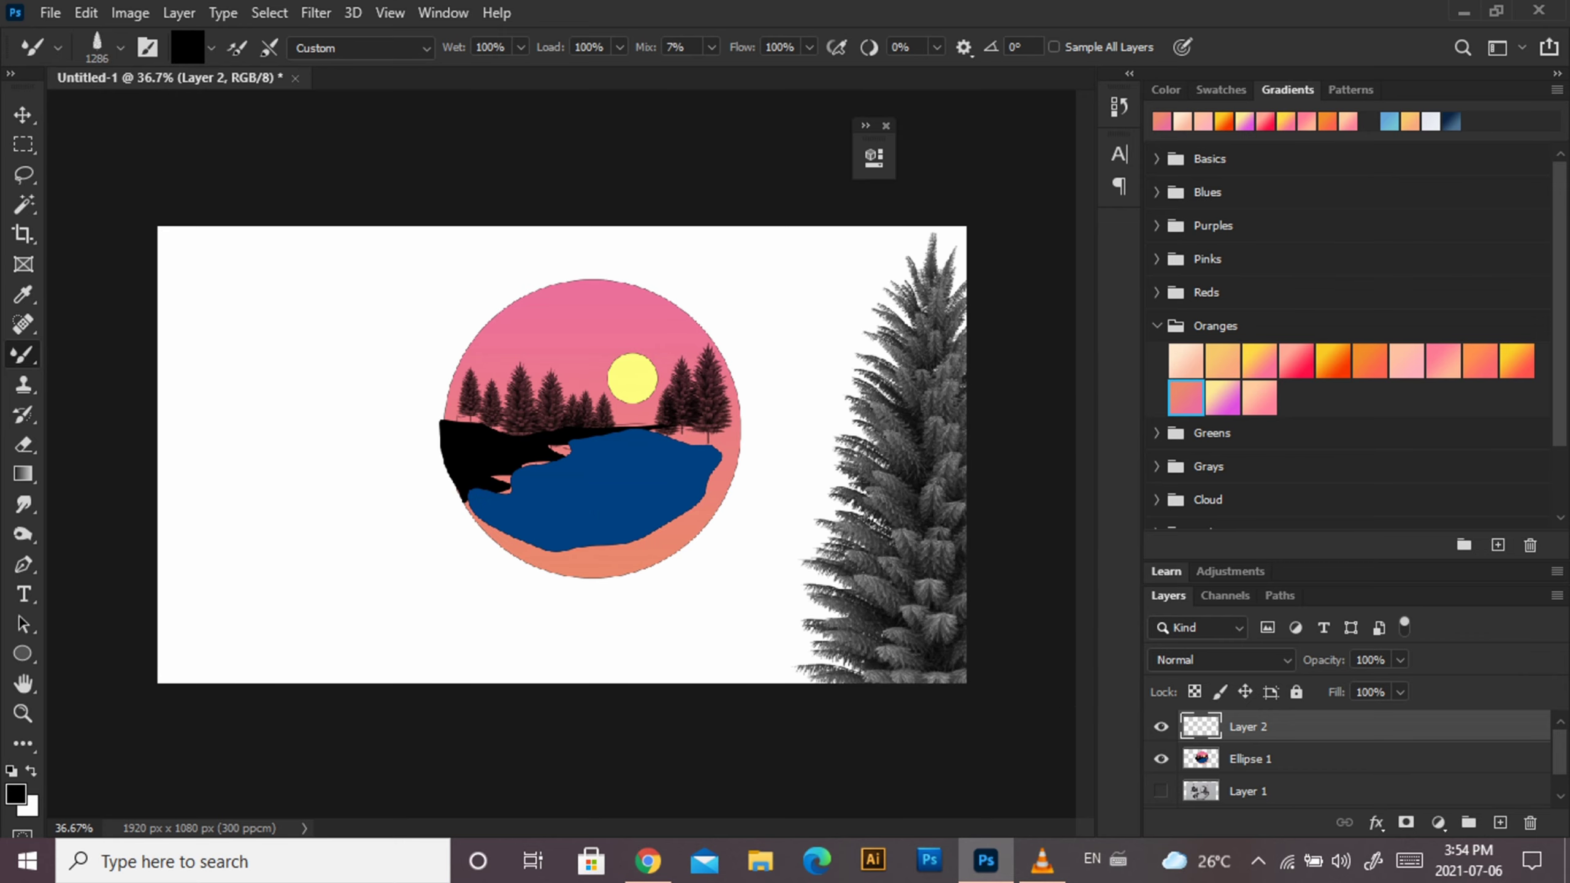
pyautogui.click(167, 507)
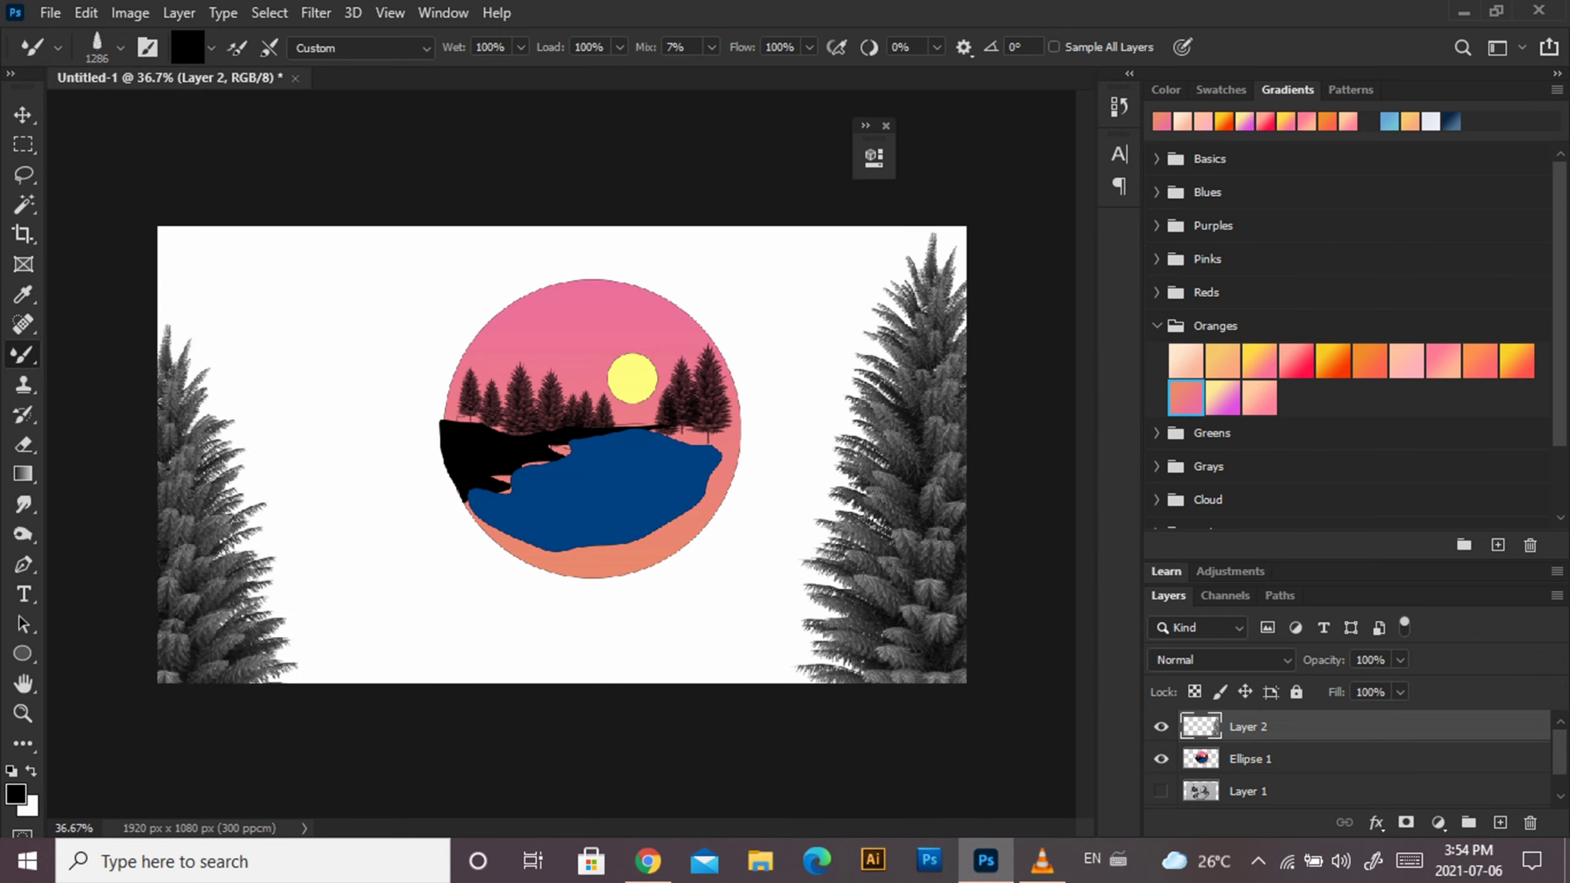
pyautogui.click(23, 115)
pyautogui.moveTo(593, 433); pyautogui.dragTo(549, 429)
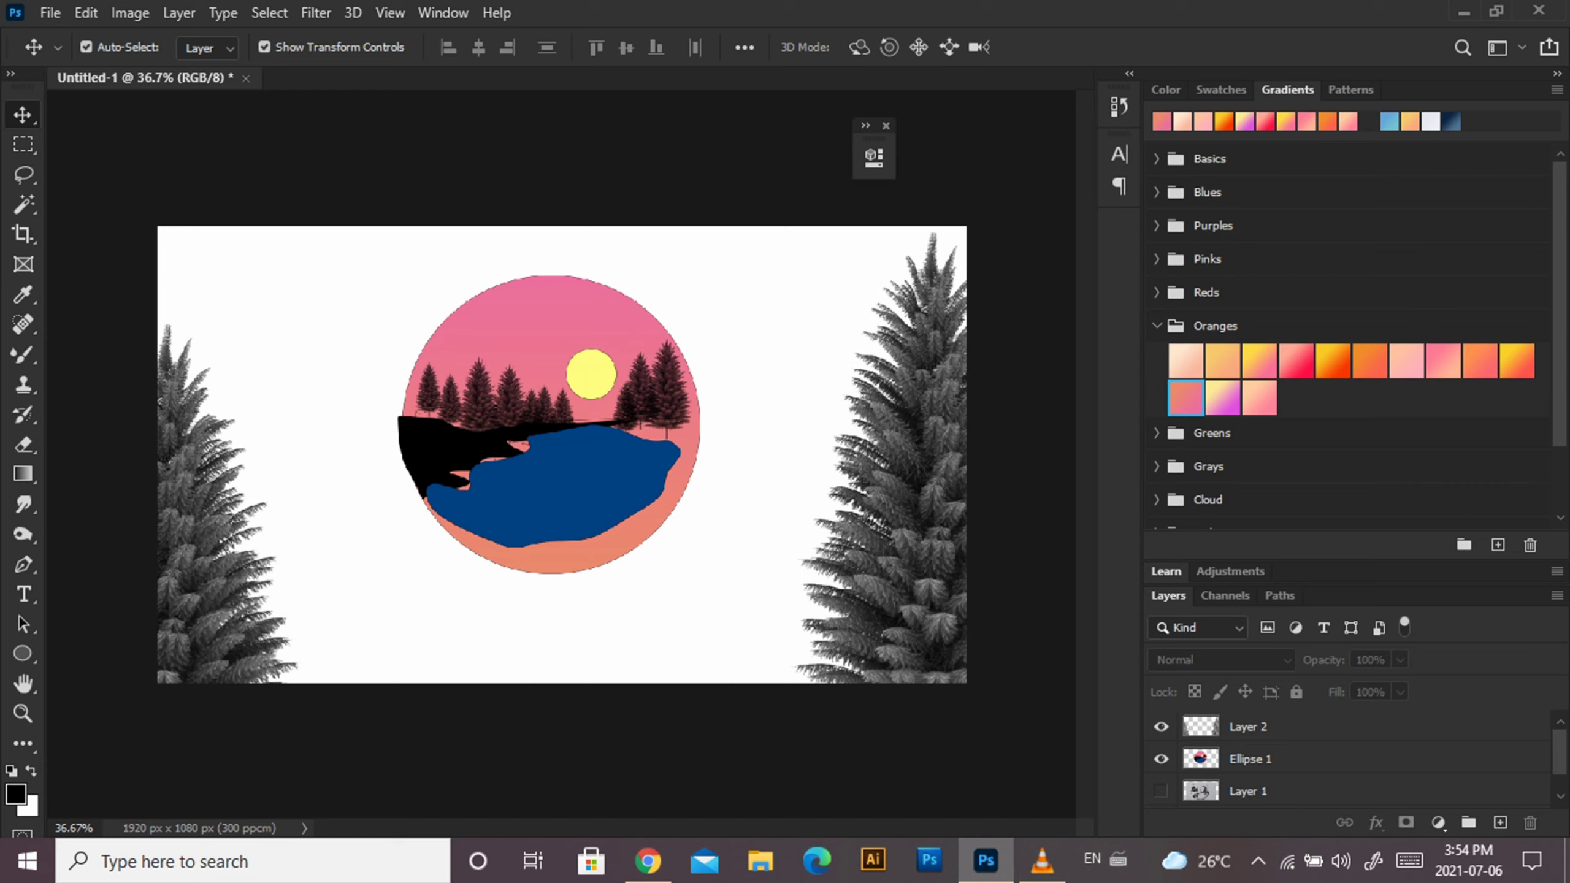
# Add a Pink_01 gradient fill layer from the Pinks presets above the Background.
pyautogui.scroll(-1, 1298, 760)
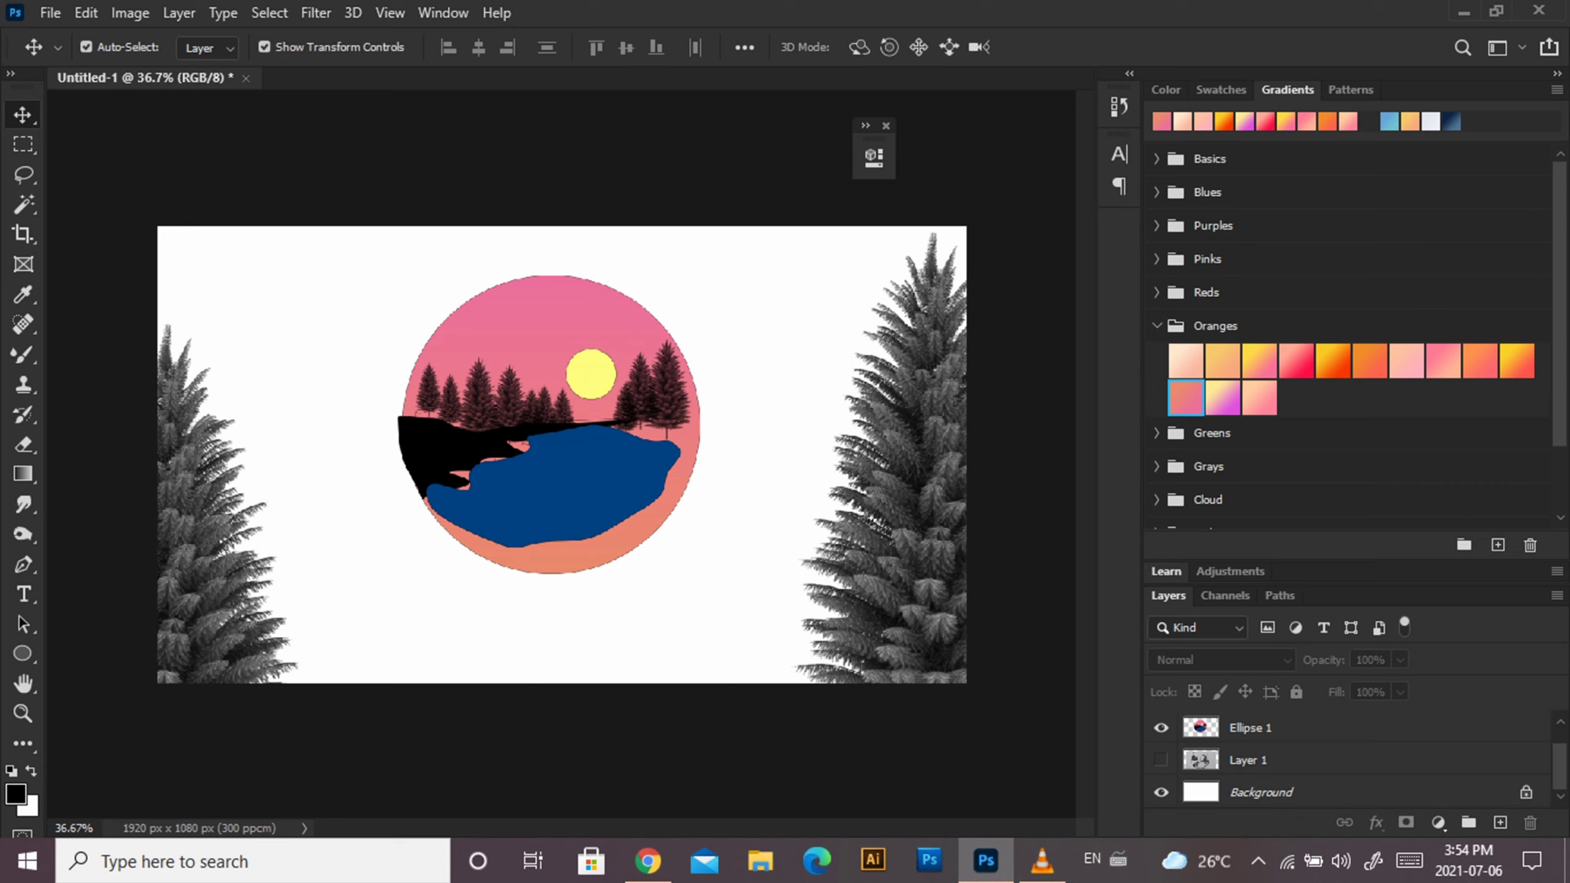
pyautogui.click(1260, 792)
pyautogui.click(1438, 822)
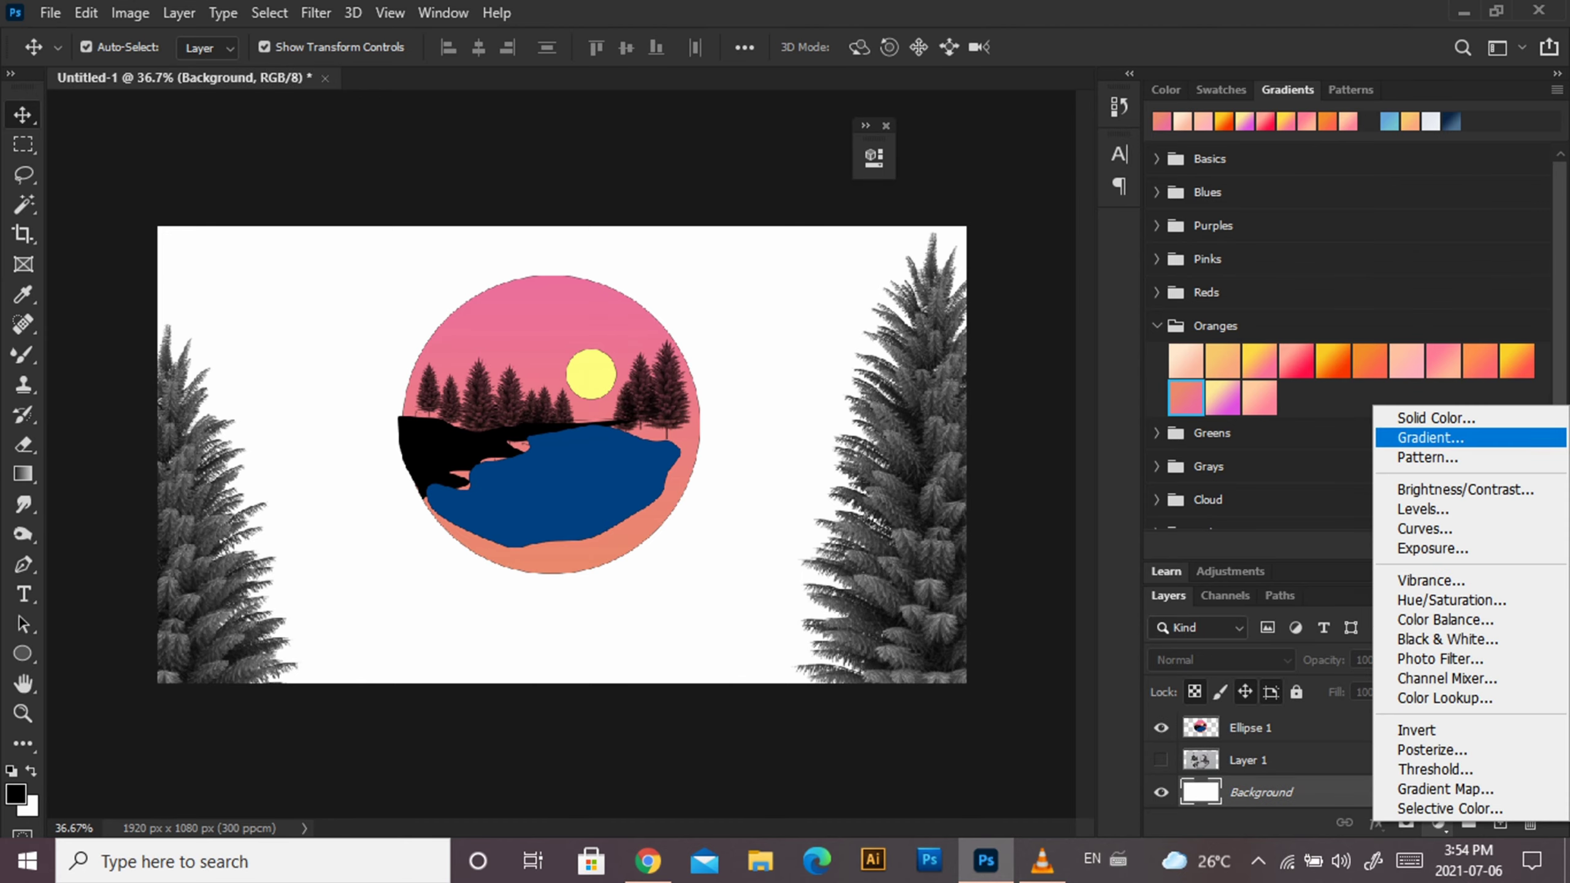
pyautogui.click(1416, 438)
pyautogui.click(738, 200)
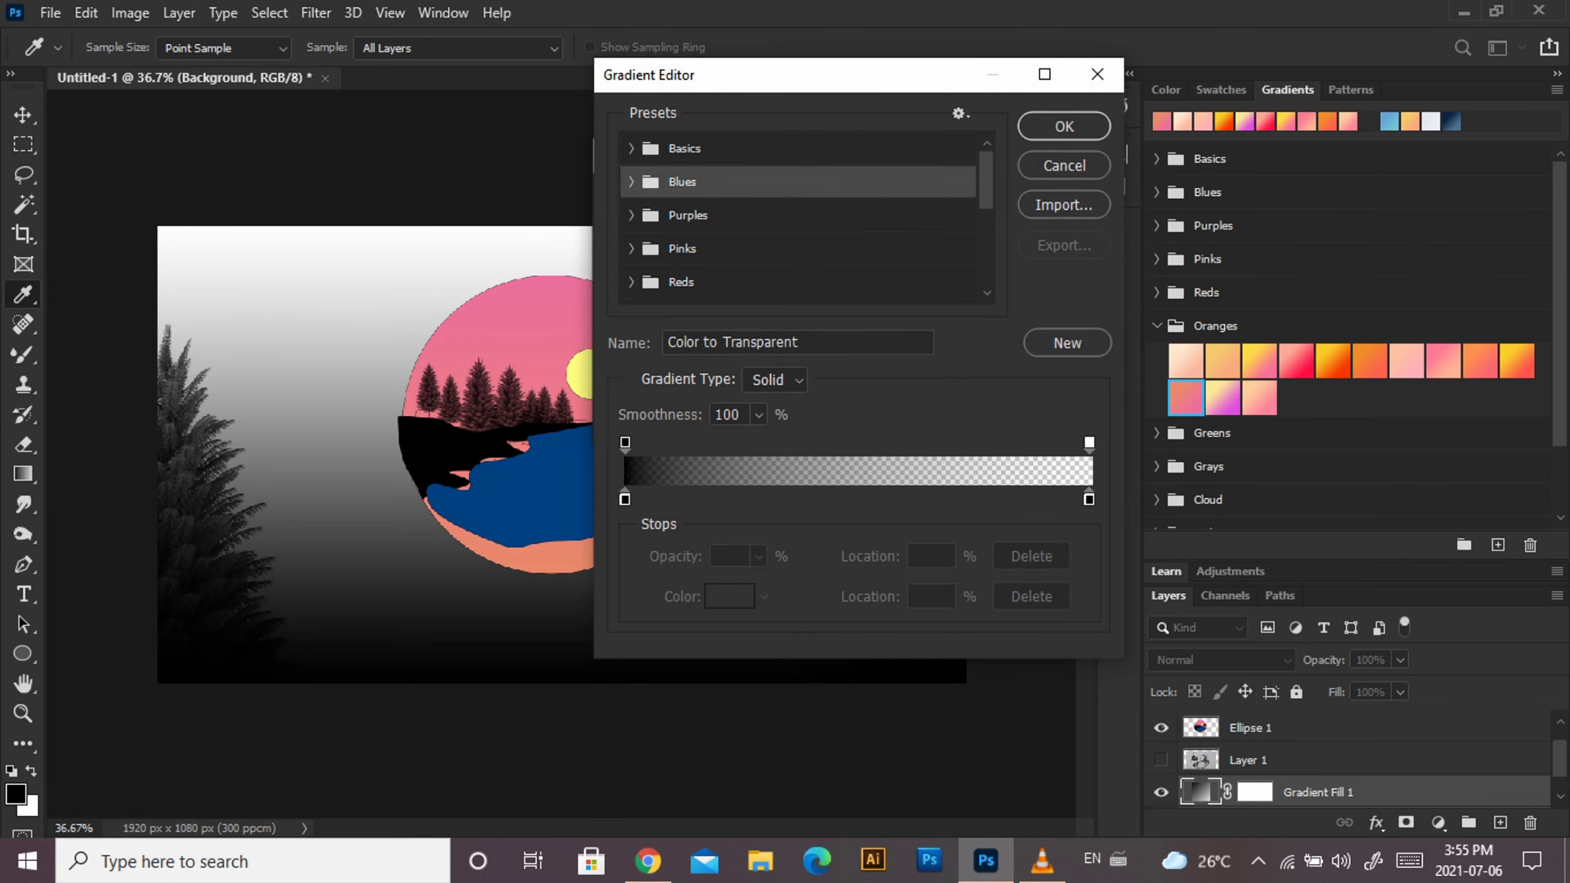
pyautogui.click(682, 247)
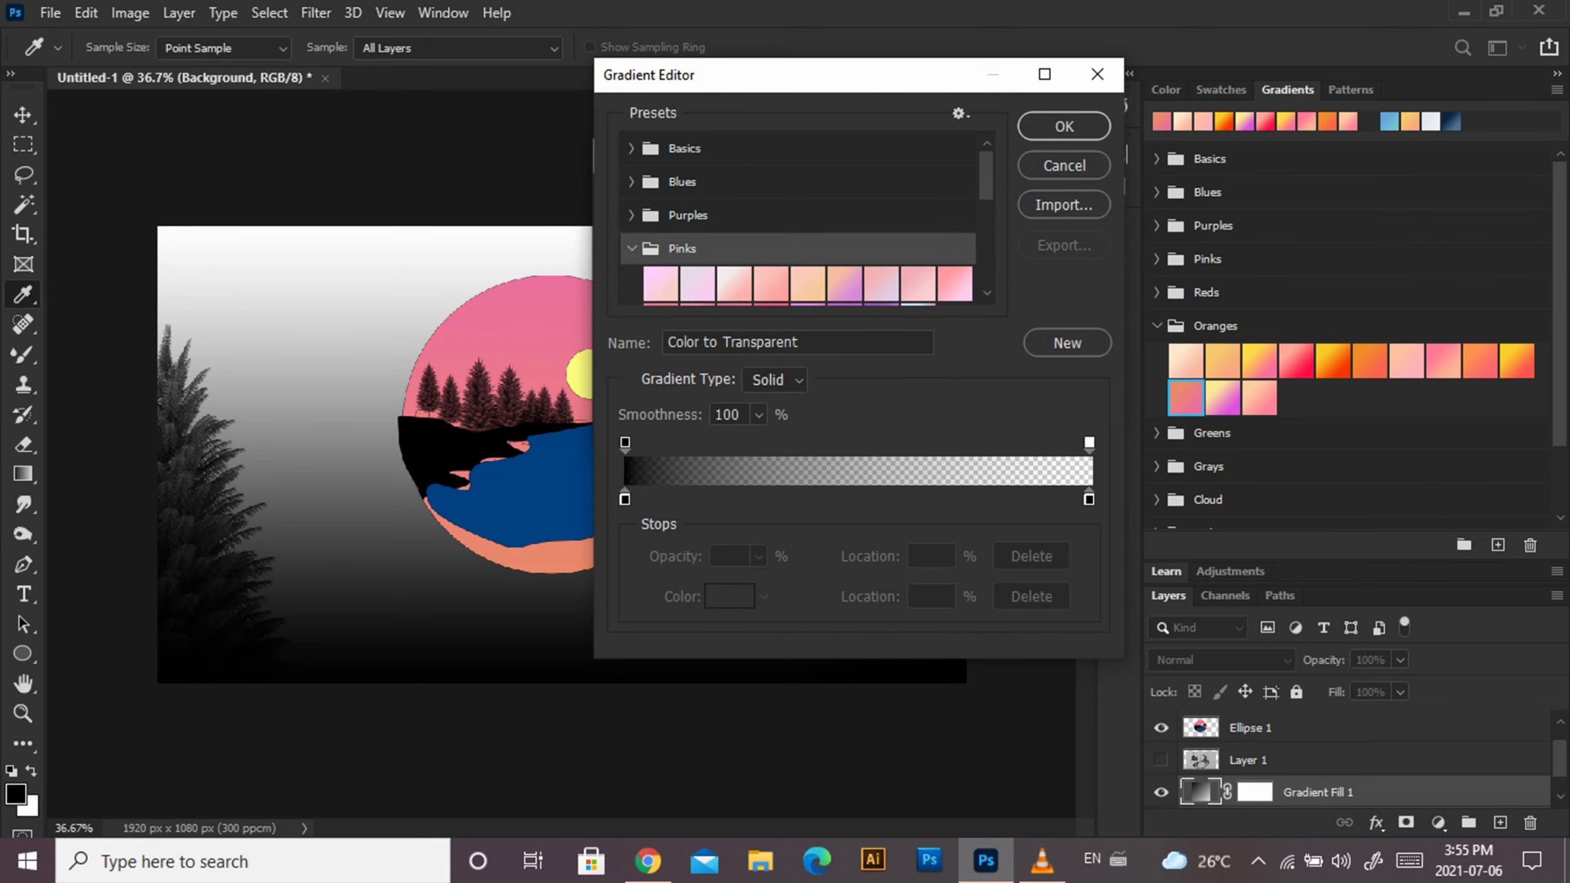
pyautogui.click(659, 283)
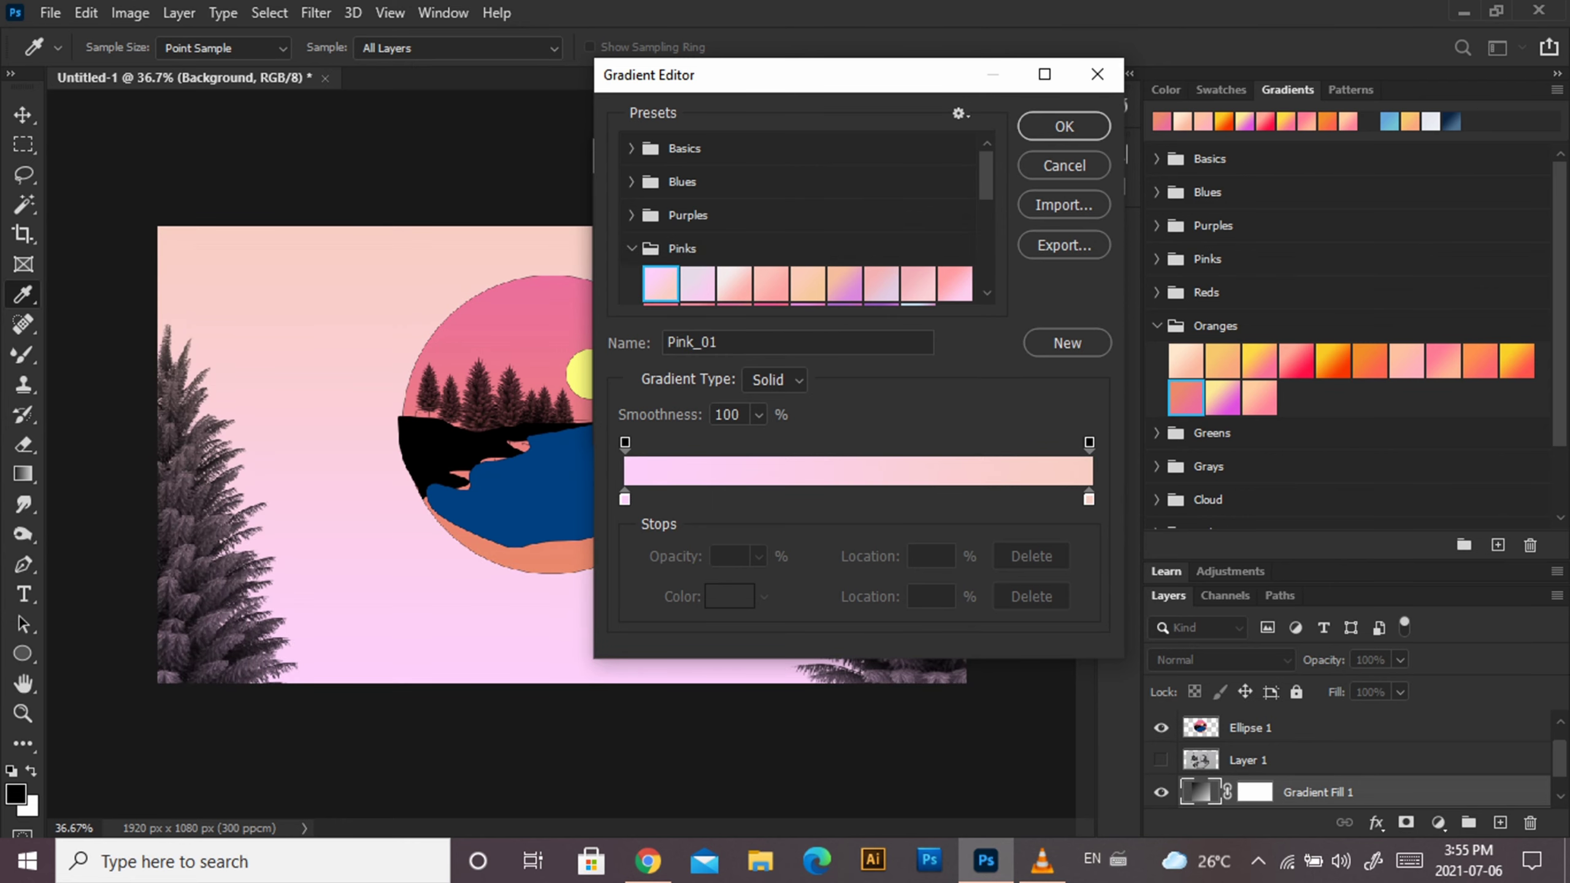
pyautogui.click(1064, 126)
pyautogui.click(910, 200)
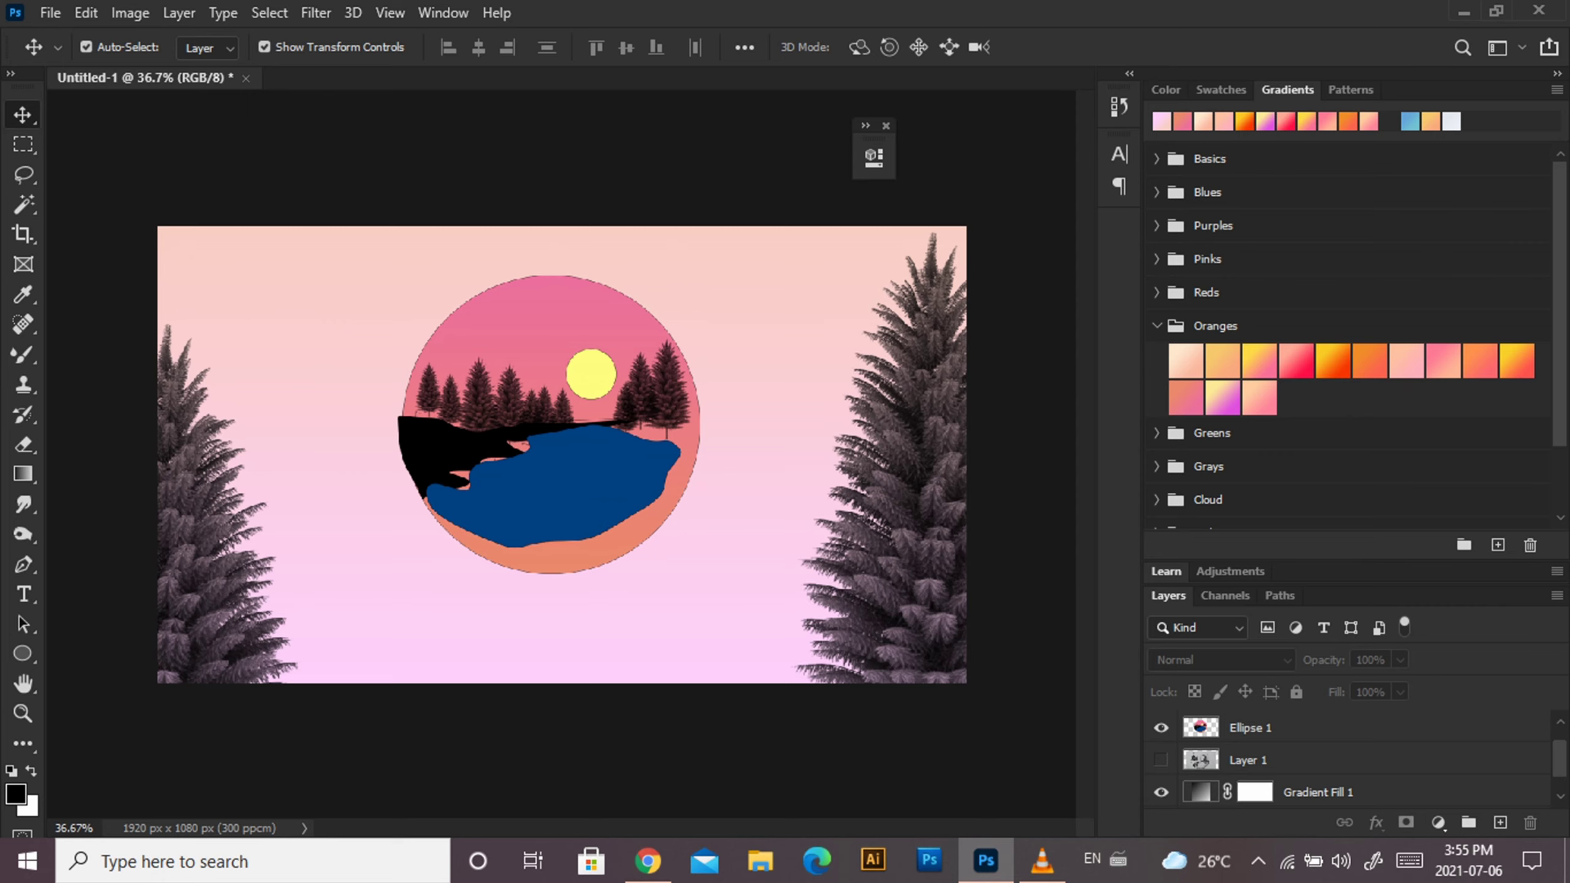
# Scale Ellipse 1 to about three-quarters size and centre it horizontally.
pyautogui.click(1249, 727)
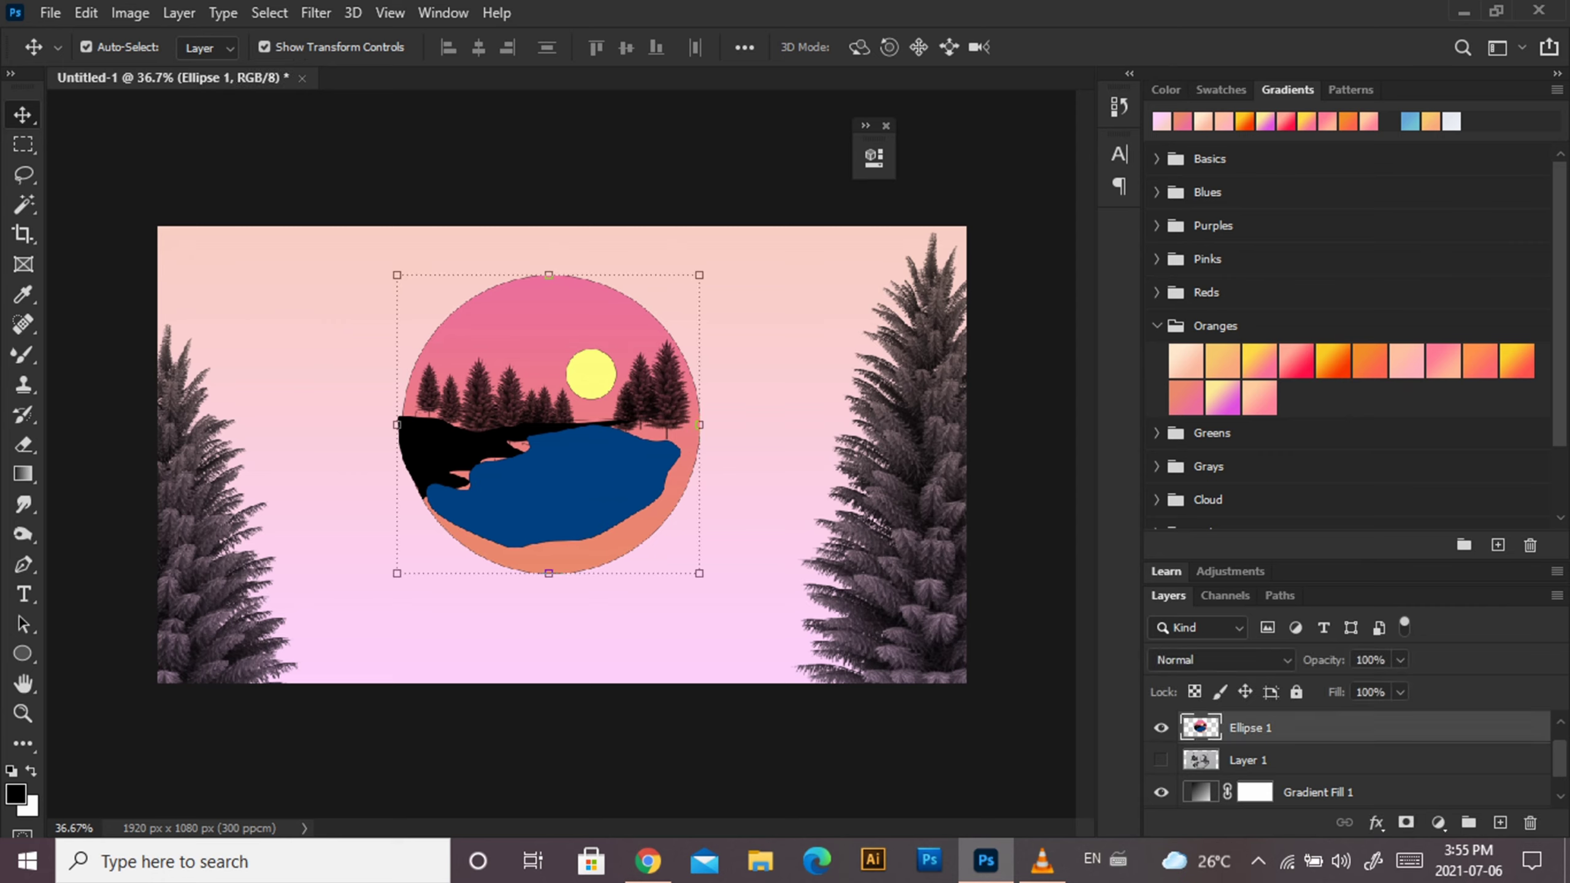
pyautogui.moveTo(397, 275); pyautogui.dragTo(436, 312)
pyautogui.moveTo(556, 445); pyautogui.dragTo(574, 405)
pyautogui.press('Return')
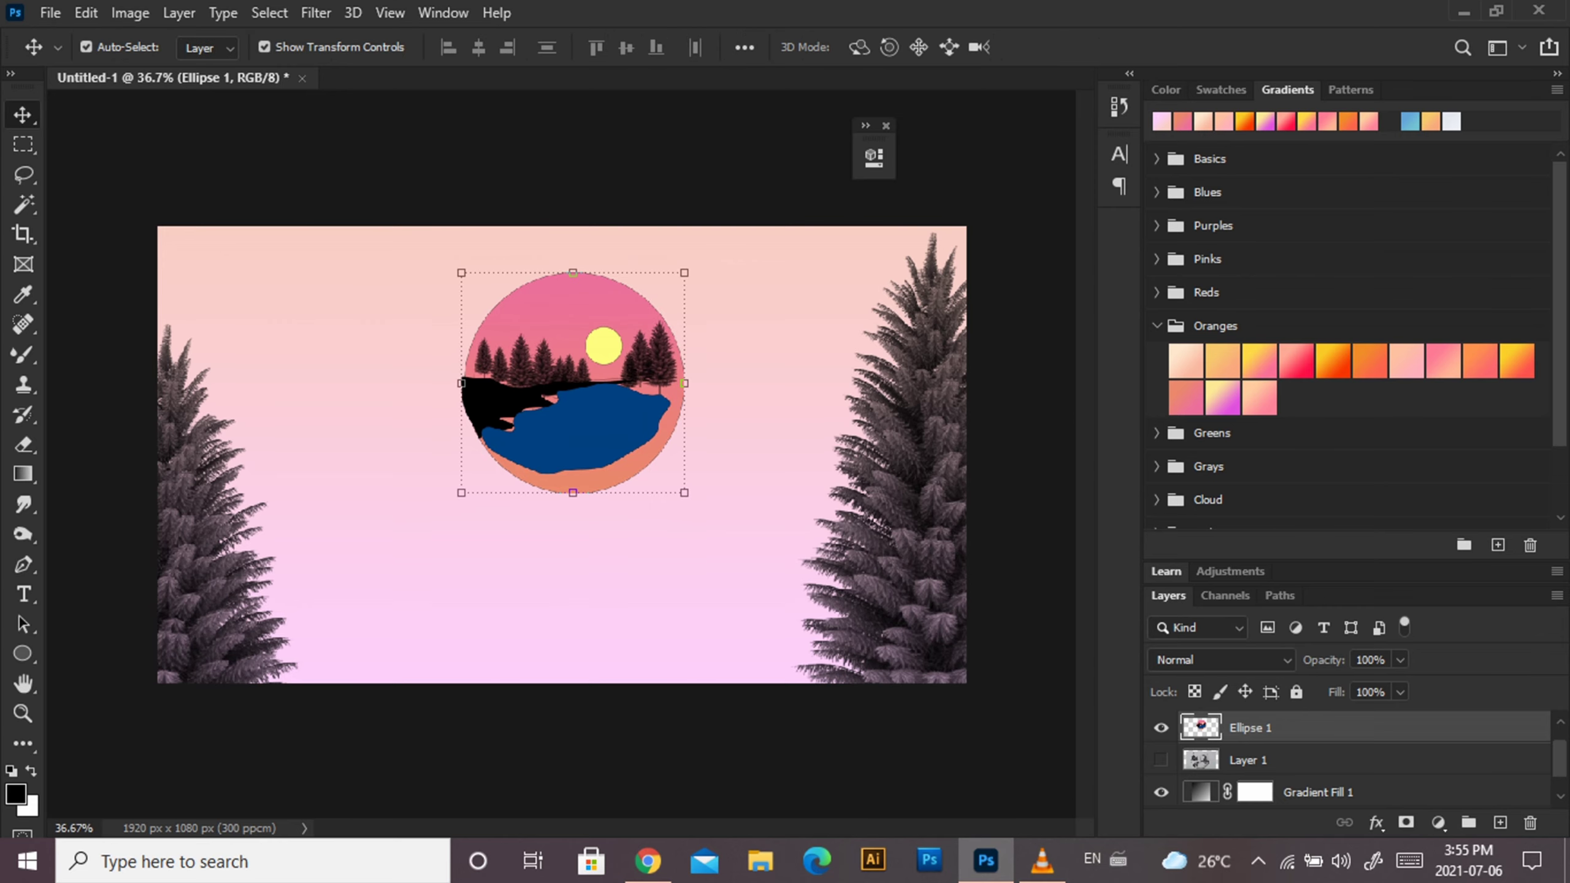
# Deselect the layer and bring up the Mixer Brush preset picker.
pyautogui.hotkey('ctrl', 'd')
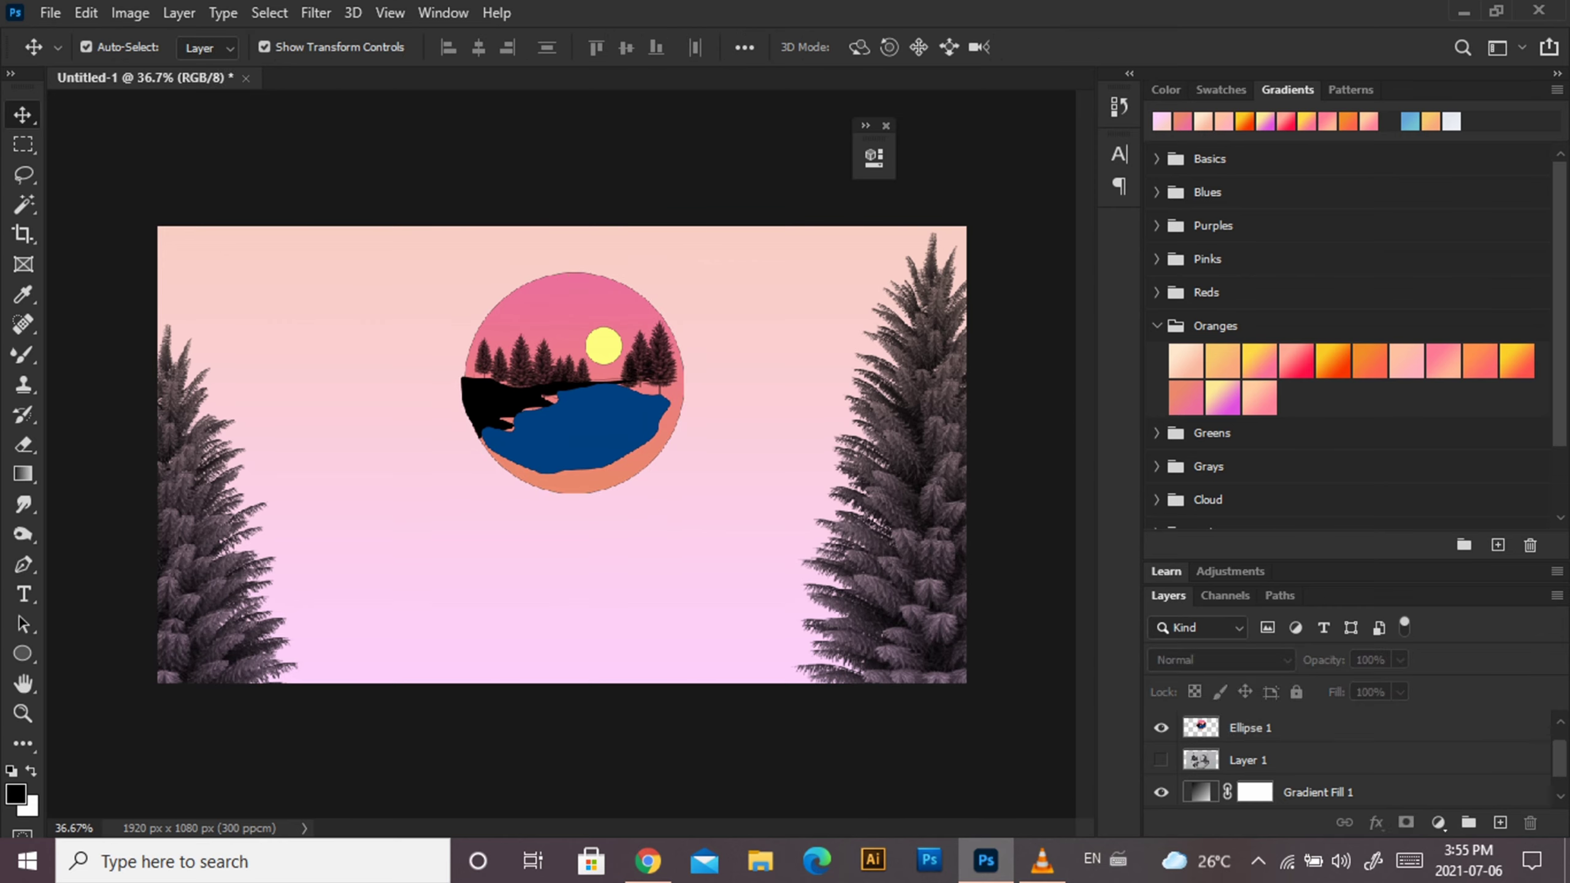
pyautogui.click(23, 353)
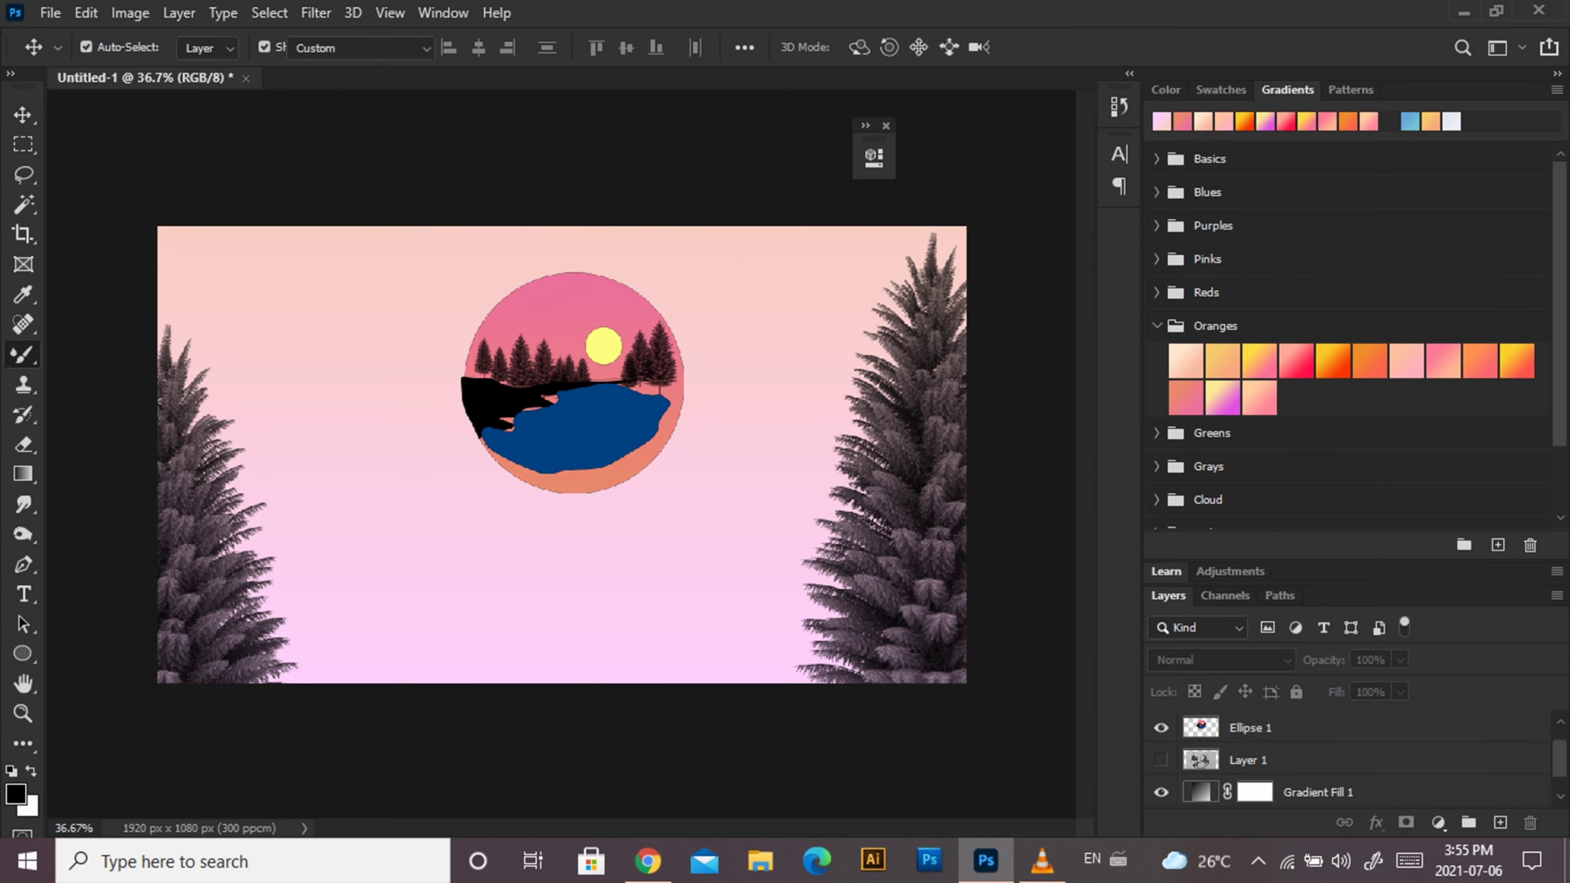
pyautogui.click(121, 48)
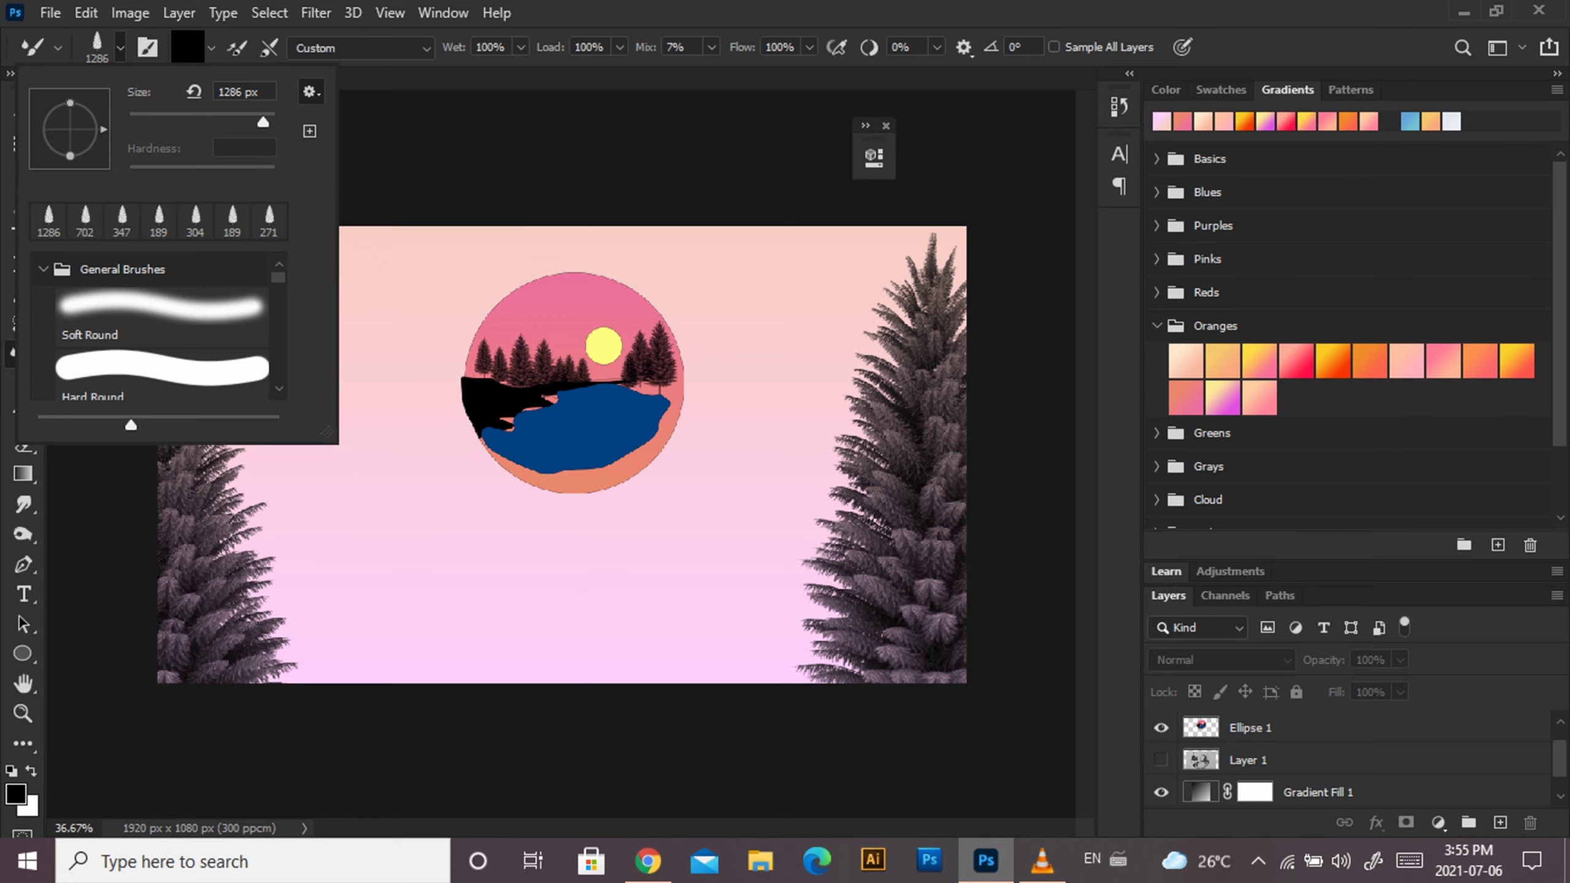
# Choose the KYLE Bonus Chunky Charcoal brush at a larger size.
pyautogui.scroll(-3, 161, 327)
pyautogui.scroll(-3, 160, 327)
pyautogui.scroll(-3, 160, 328)
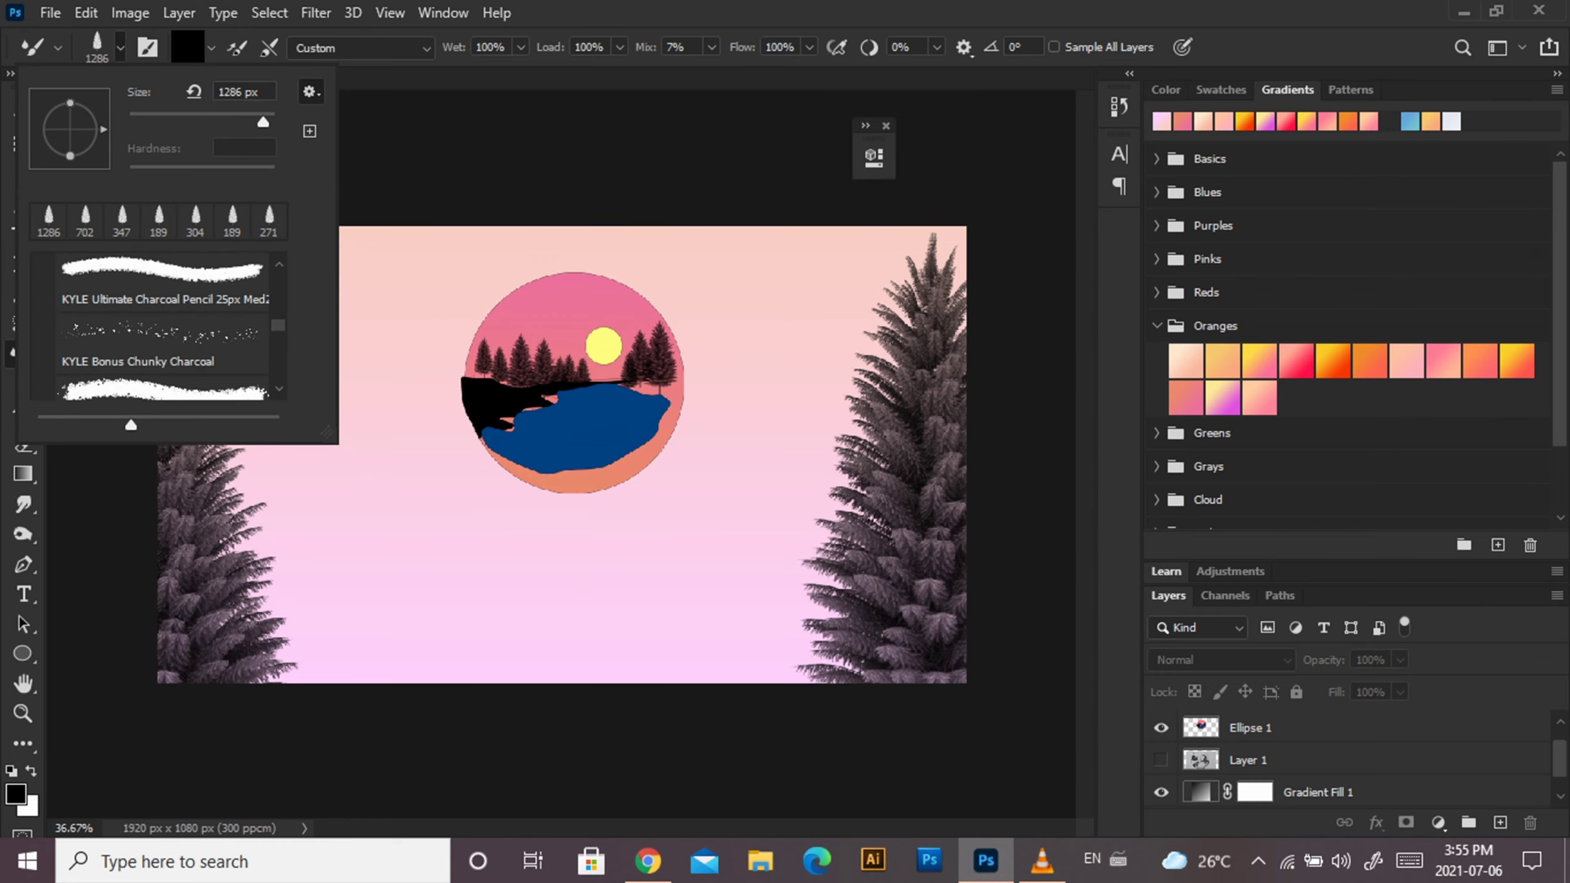
pyautogui.click(161, 343)
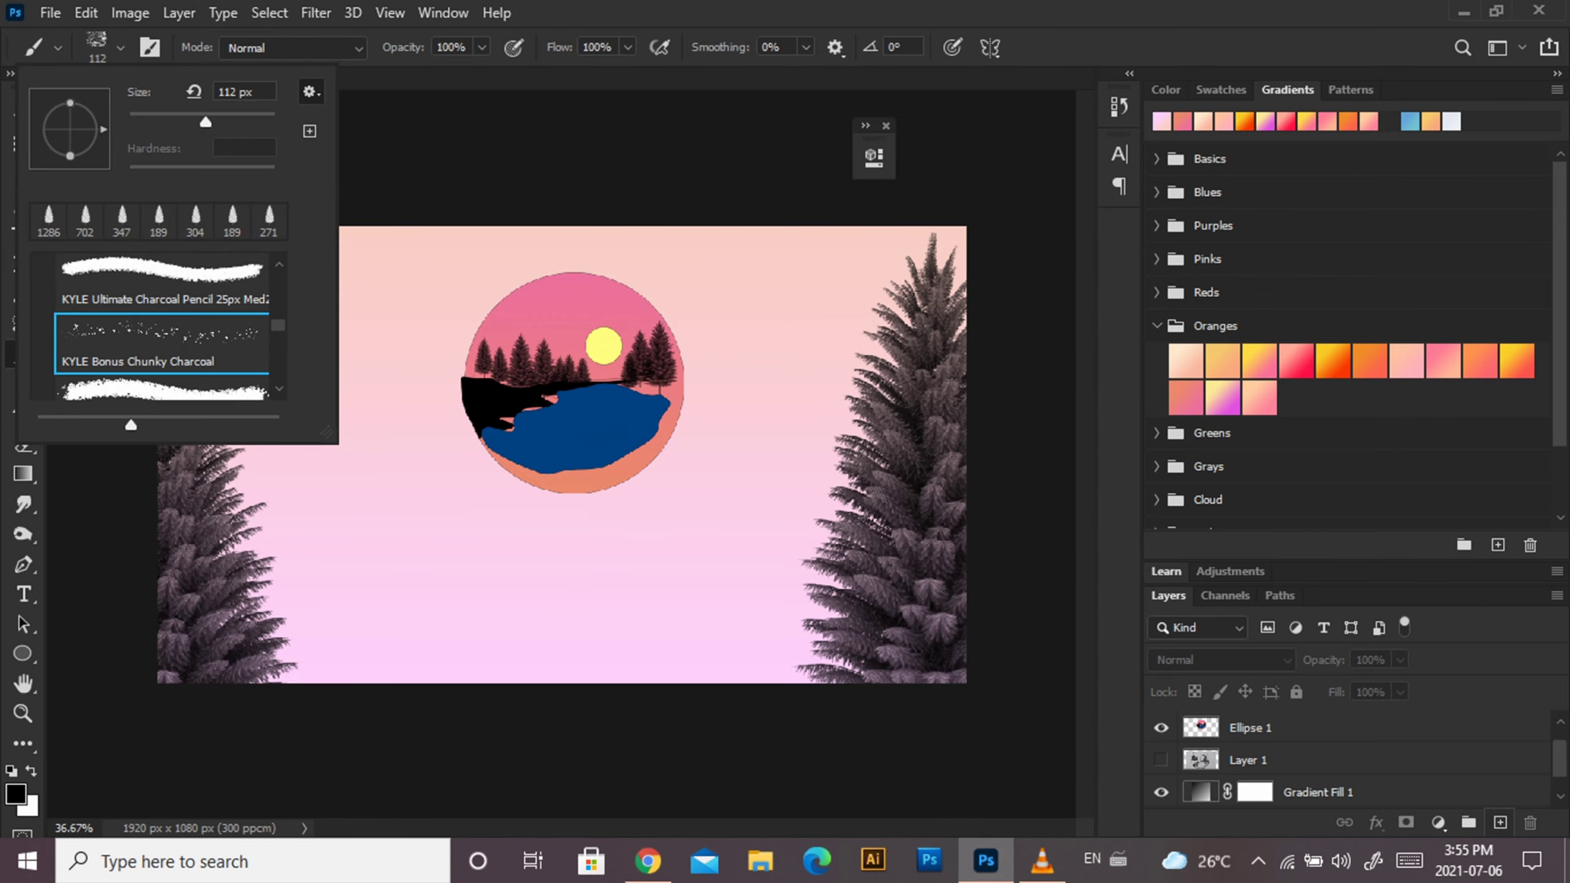
pyautogui.click(1500, 822)
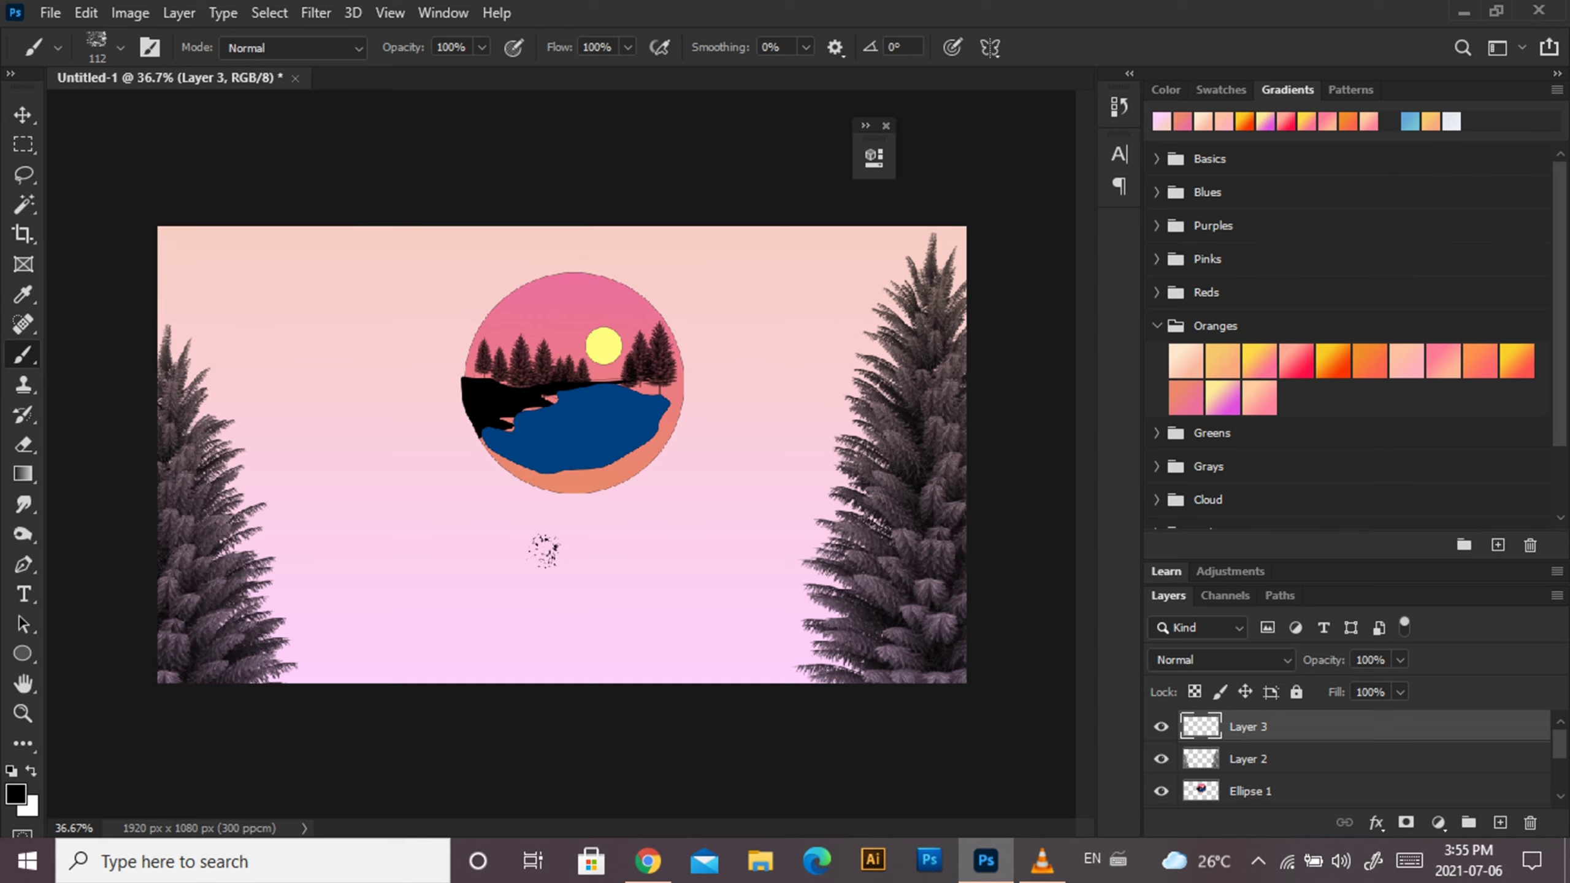
pyautogui.press(']')
pyautogui.press(']')
pyautogui.press(']')
pyautogui.click(576, 377)
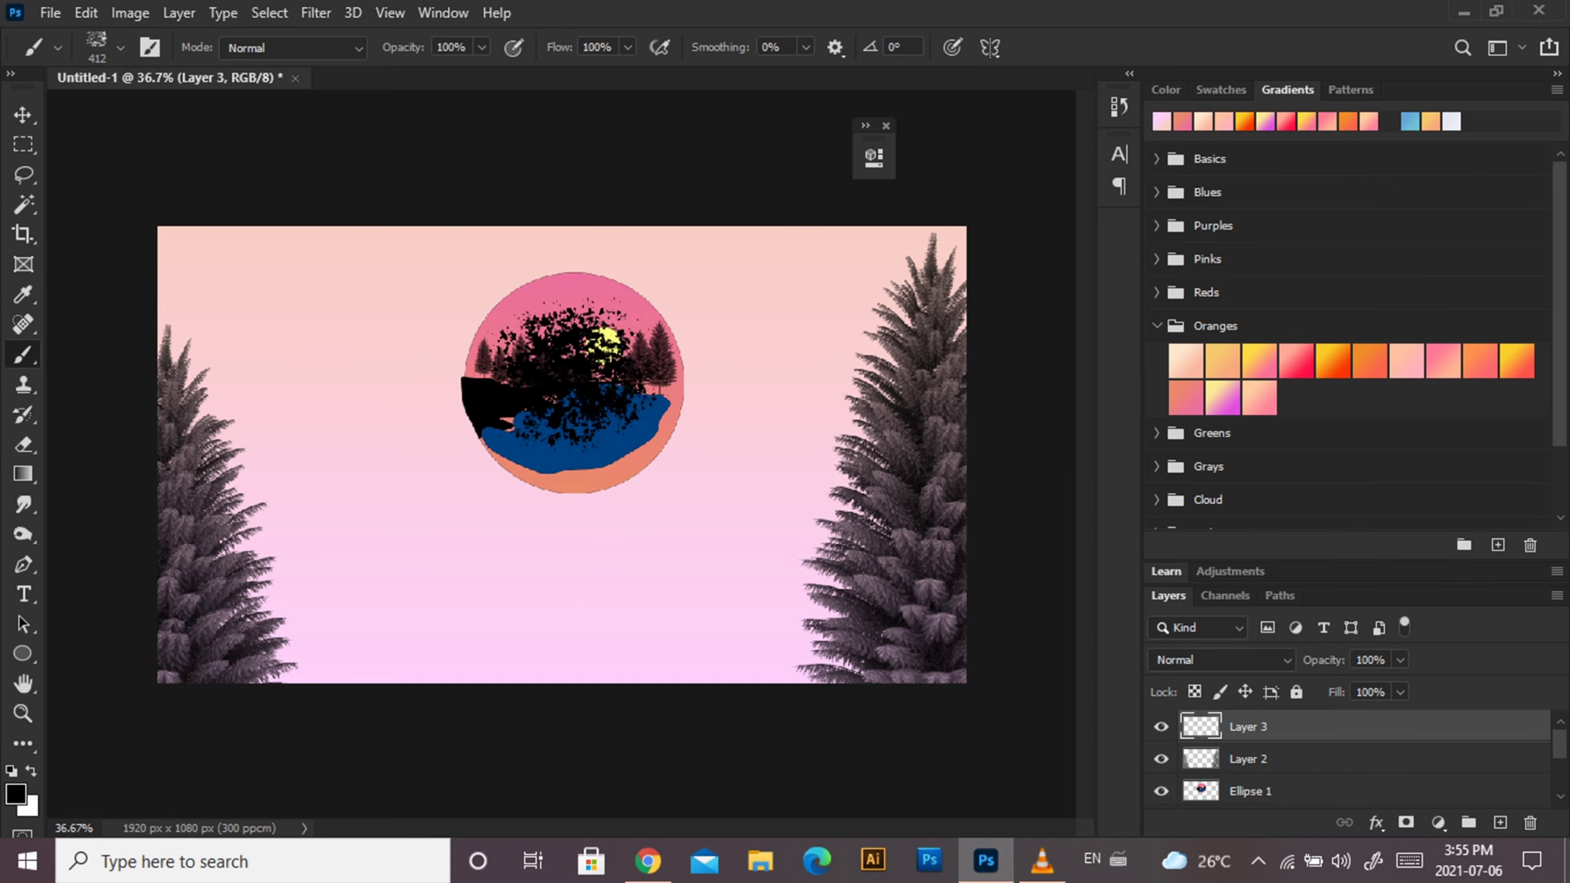
pyautogui.hotkey('ctrl', 'z')
# Create Layer 4 and move it below the Ellipse 1 circle.
pyautogui.scroll(-1, 1348, 758)
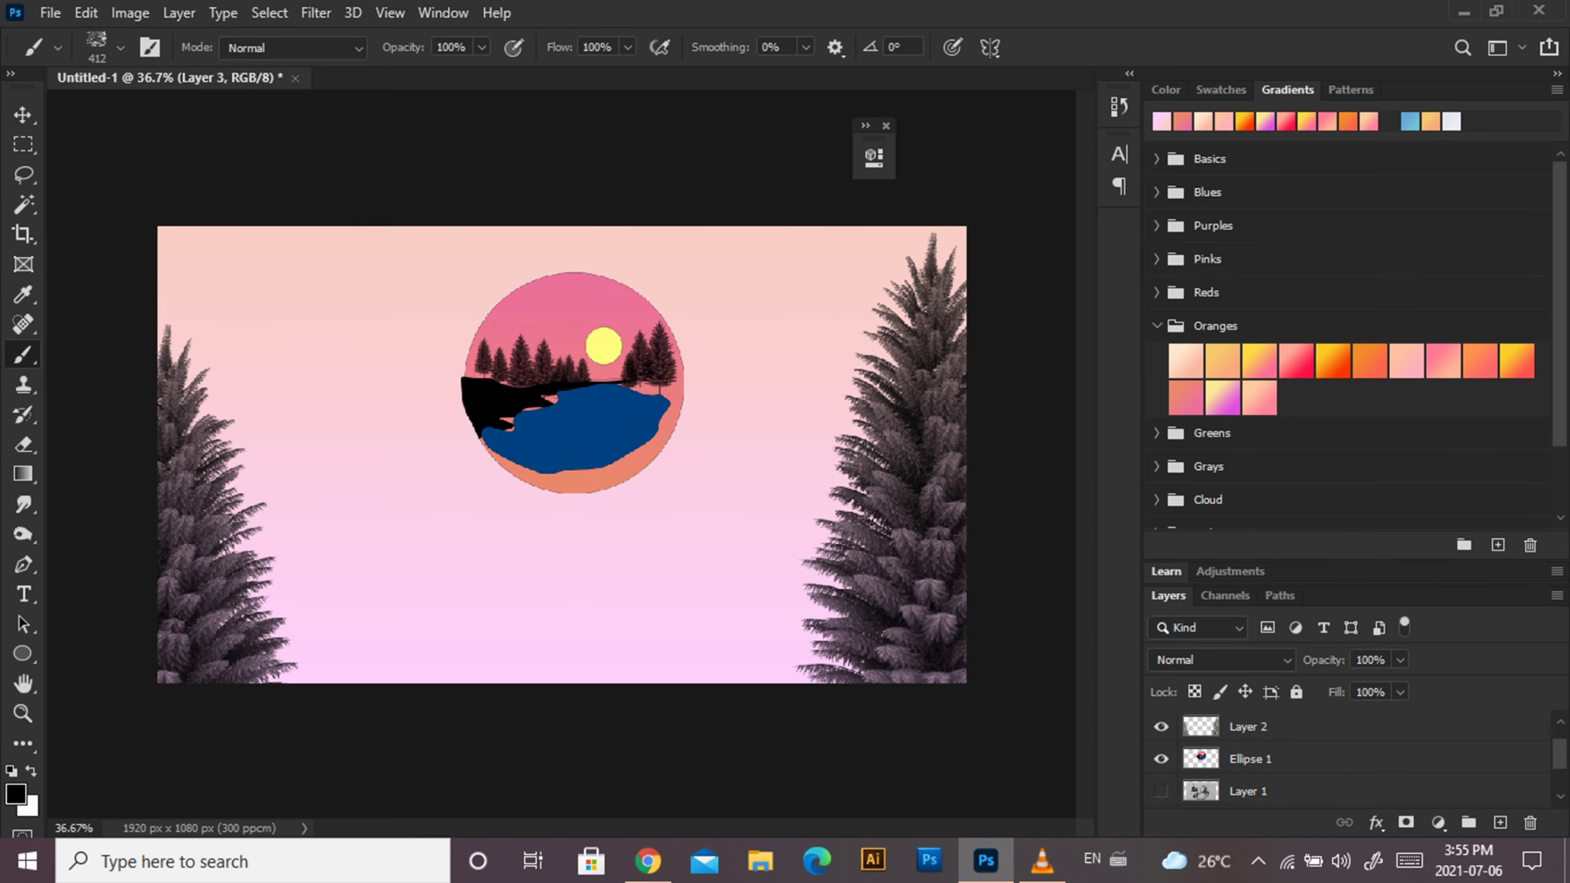
pyautogui.click(1328, 758)
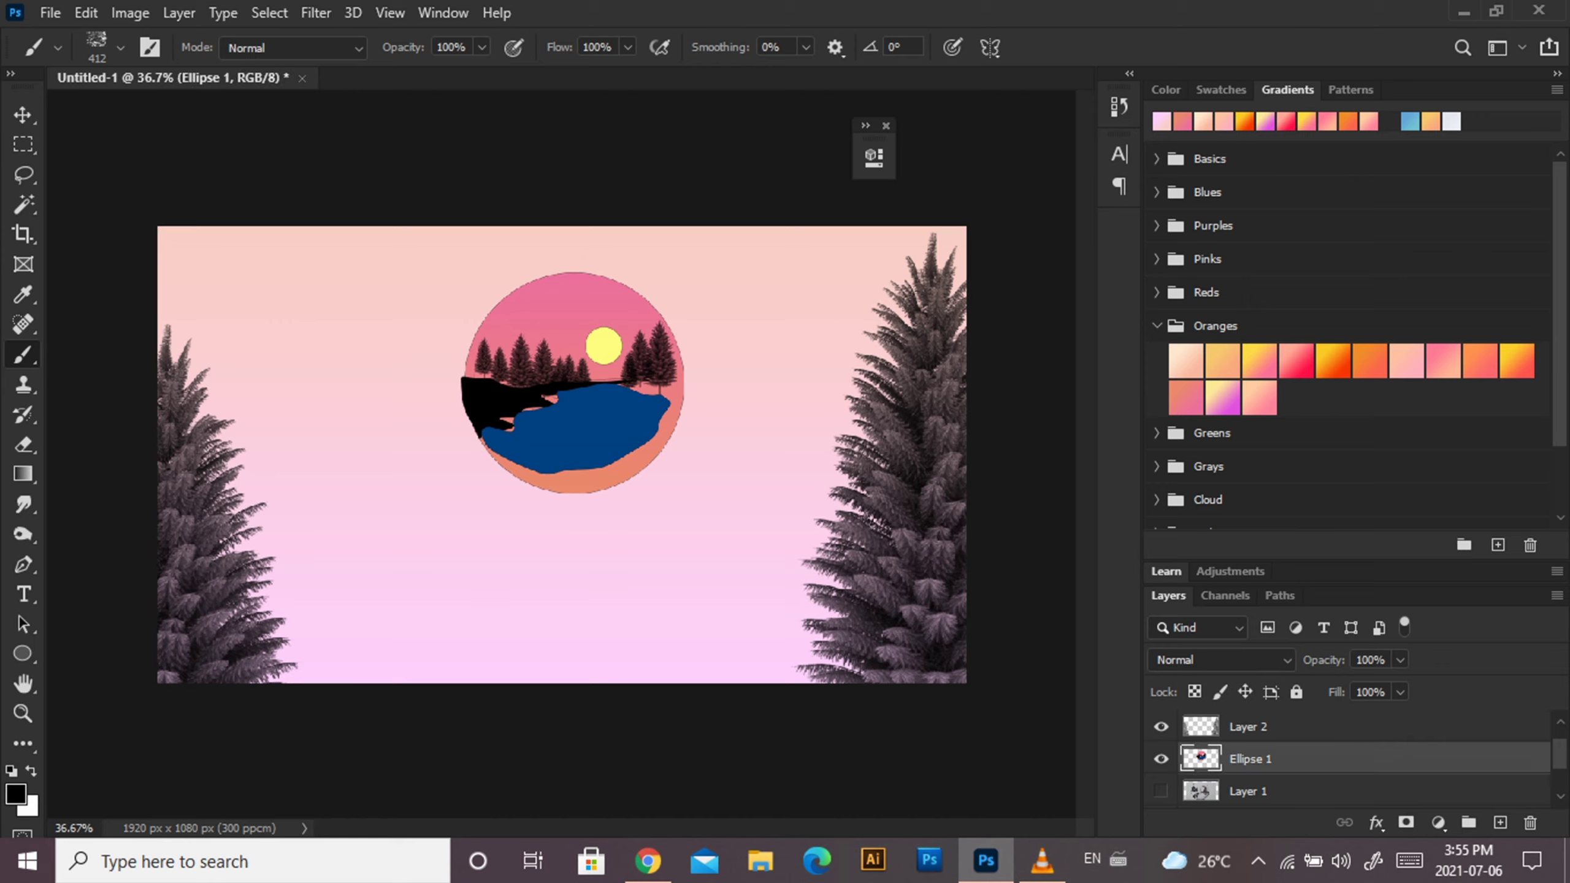
pyautogui.click(1161, 758)
pyautogui.click(1161, 758)
pyautogui.keyDown('alt'); pyautogui.click(1500, 822); pyautogui.keyUp('alt')
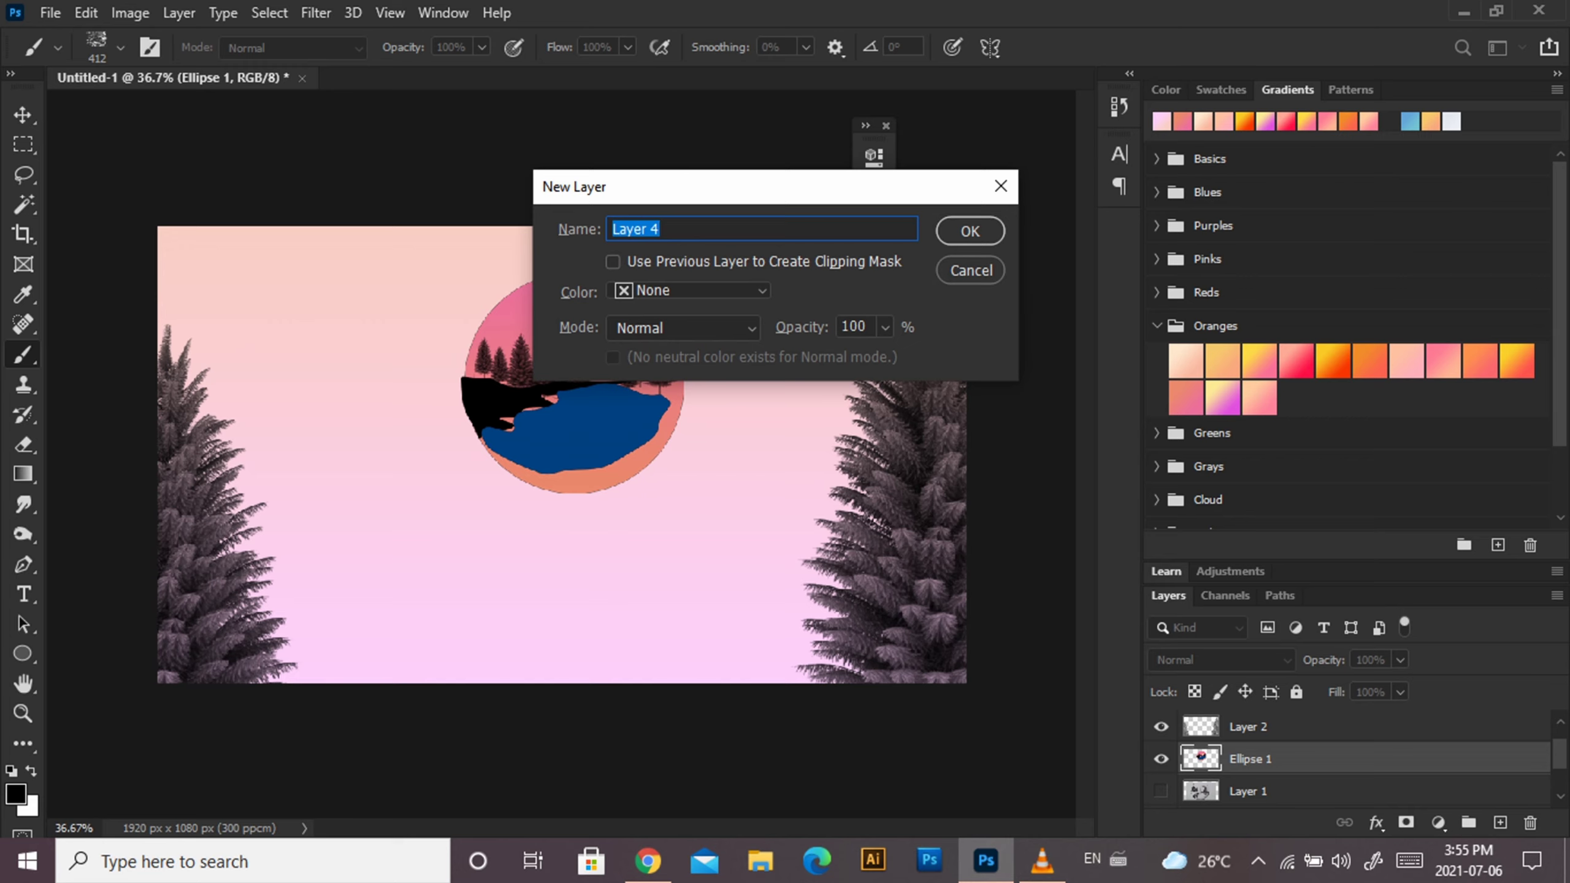
pyautogui.press('Return')
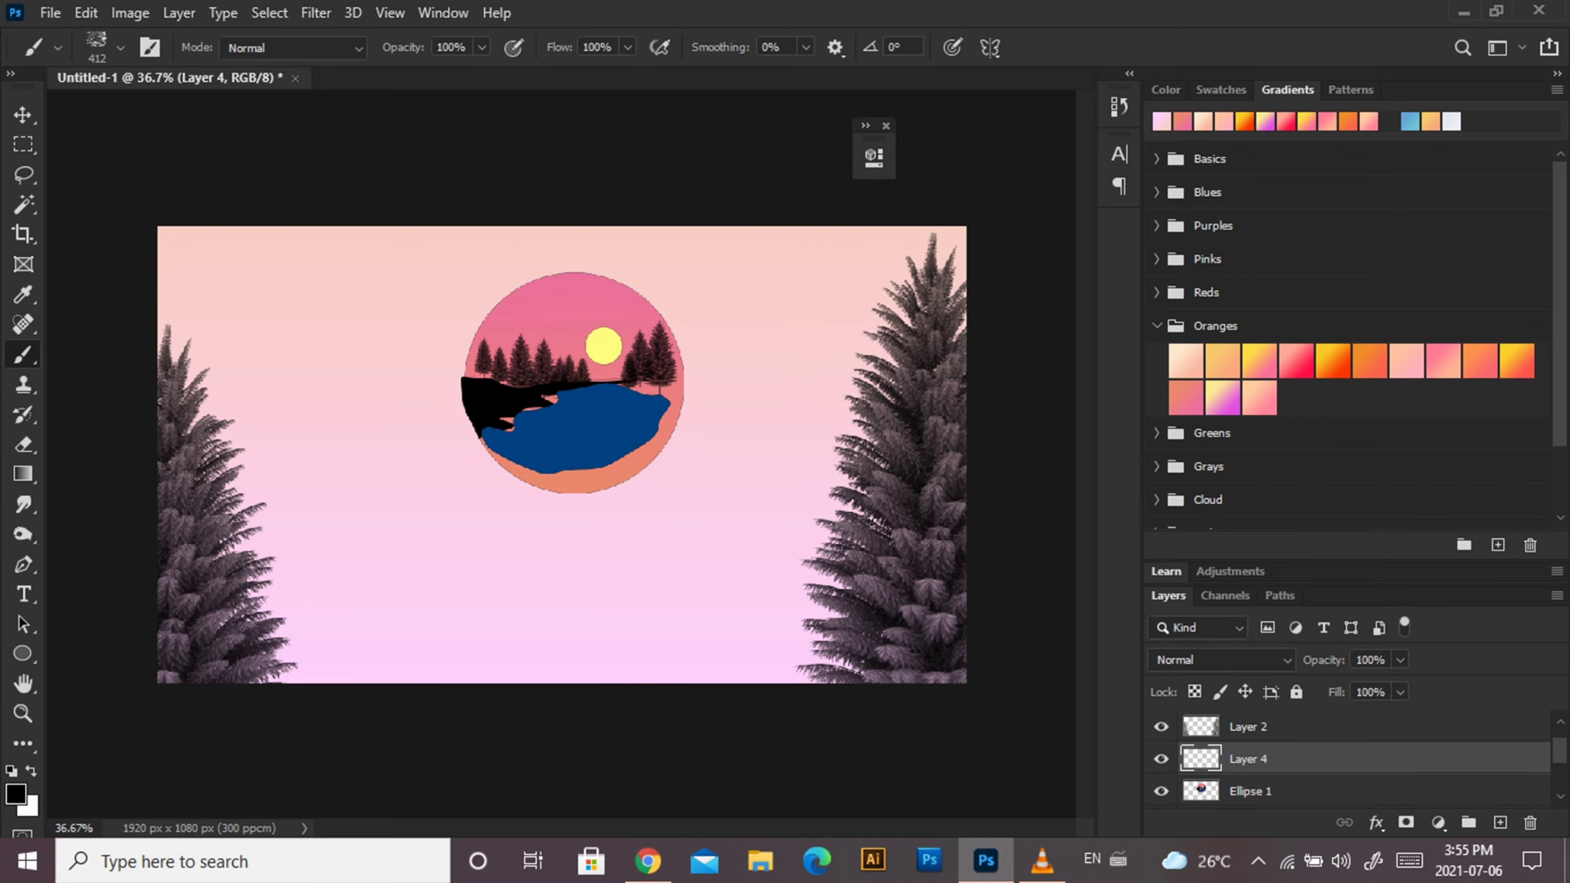
pyautogui.hotkey('ctrl', '[')
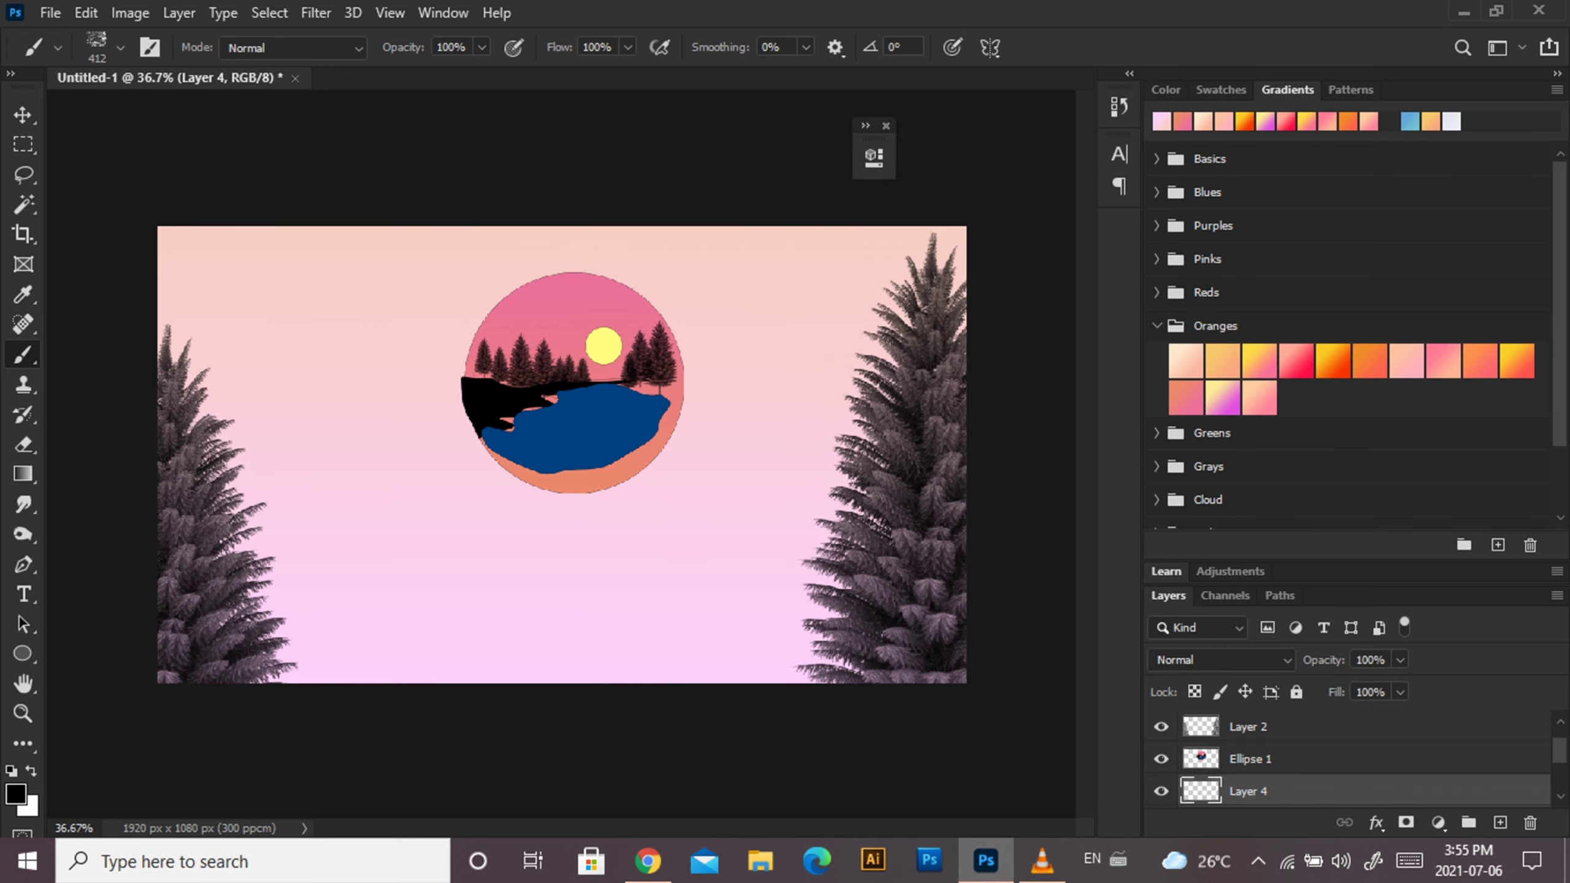
# Paint black charcoal splatter all around the circle's top, sides and bottom.
pyautogui.moveTo(488, 306)
pyautogui.mouseDown()
pyautogui.moveTo(695, 402)
pyautogui.moveTo(556, 494)
pyautogui.moveTo(514, 476)
pyautogui.moveTo(612, 501)
pyautogui.moveTo(495, 470)
pyautogui.mouseUp()
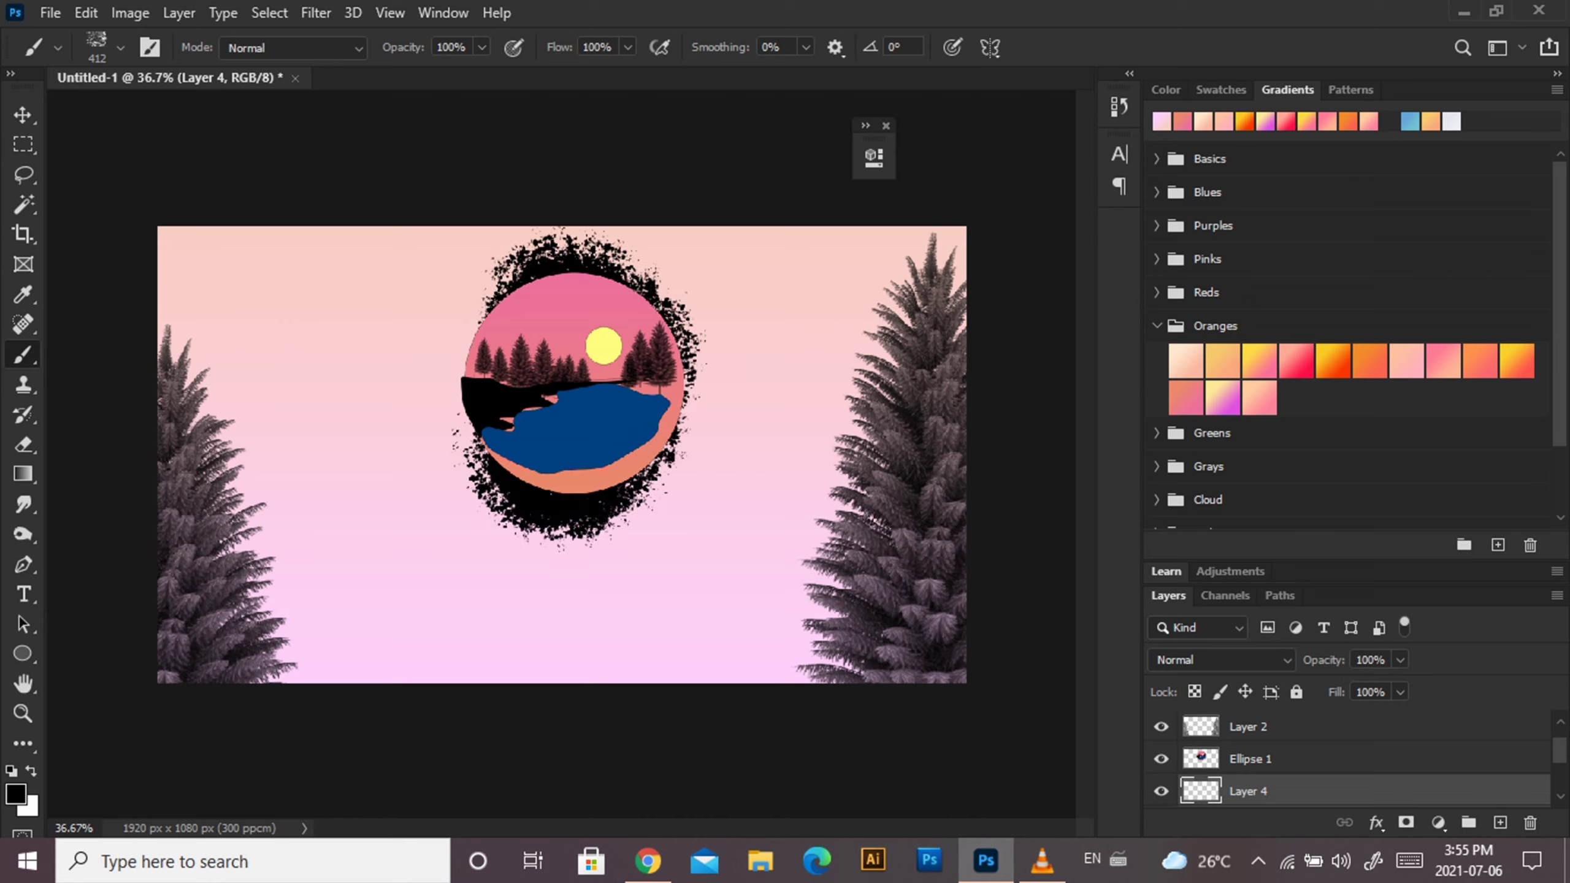
pyautogui.moveTo(587, 519)
pyautogui.mouseDown()
pyautogui.moveTo(525, 513)
pyautogui.moveTo(433, 421)
pyautogui.moveTo(420, 371)
pyautogui.moveTo(445, 297)
pyautogui.moveTo(494, 253)
pyautogui.moveTo(433, 272)
pyautogui.moveTo(395, 347)
pyautogui.mouseUp()
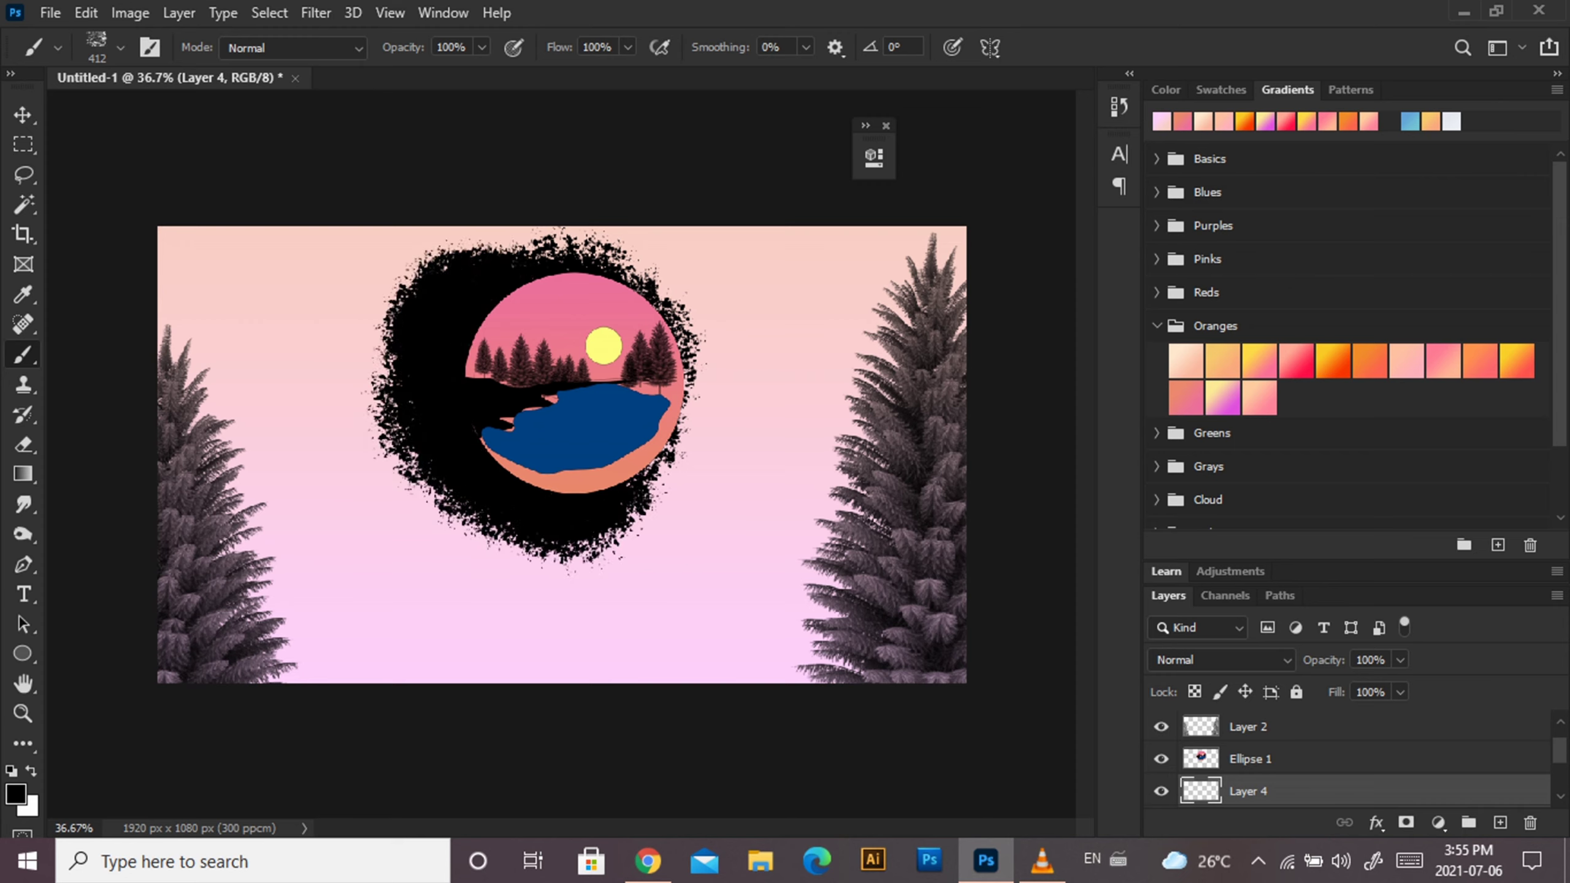
pyautogui.moveTo(494, 253)
pyautogui.mouseDown()
pyautogui.moveTo(544, 241)
pyautogui.moveTo(649, 290)
pyautogui.moveTo(692, 421)
pyautogui.moveTo(742, 395)
pyautogui.moveTo(710, 489)
pyautogui.moveTo(748, 421)
pyautogui.moveTo(667, 510)
pyautogui.mouseUp()
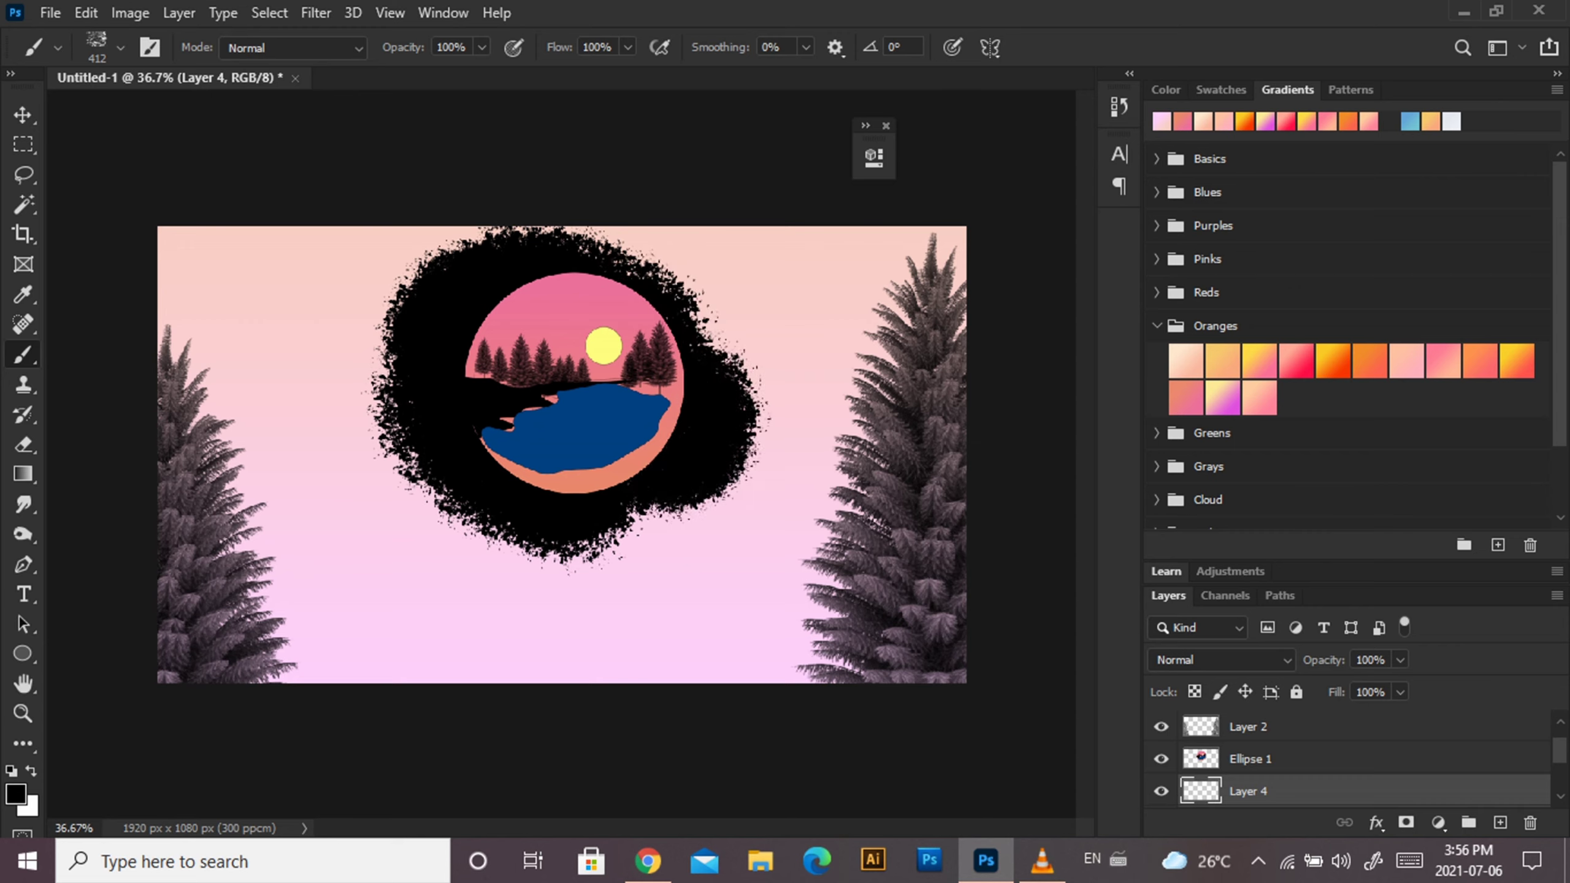
pyautogui.moveTo(746, 386)
pyautogui.mouseDown()
pyautogui.moveTo(679, 516)
pyautogui.moveTo(760, 439)
pyautogui.moveTo(655, 519)
pyautogui.mouseUp()
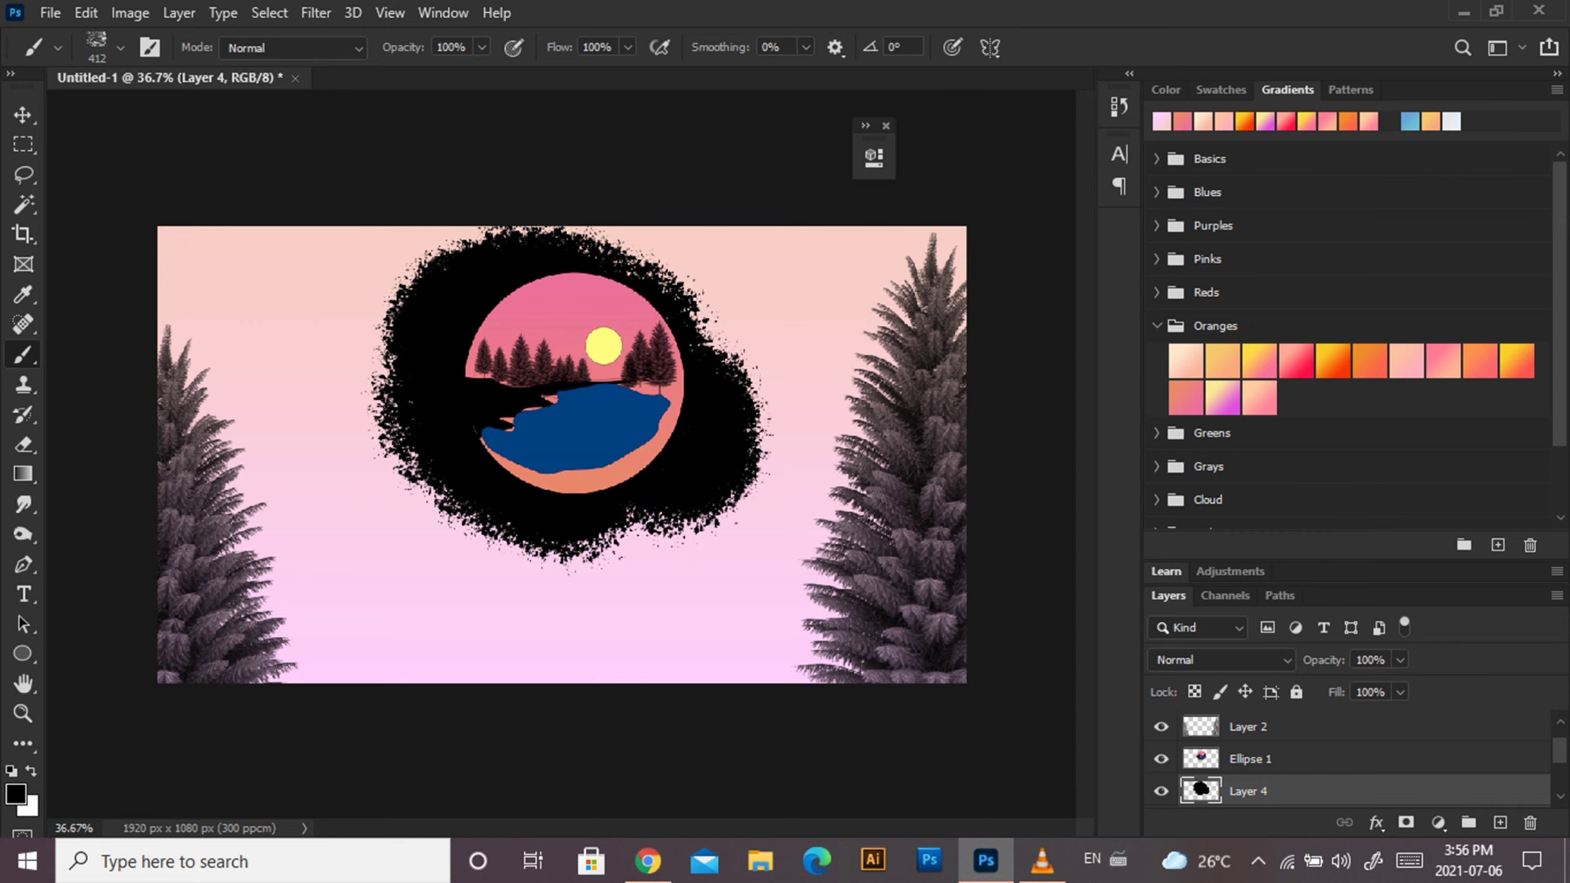
pyautogui.click(1184, 396)
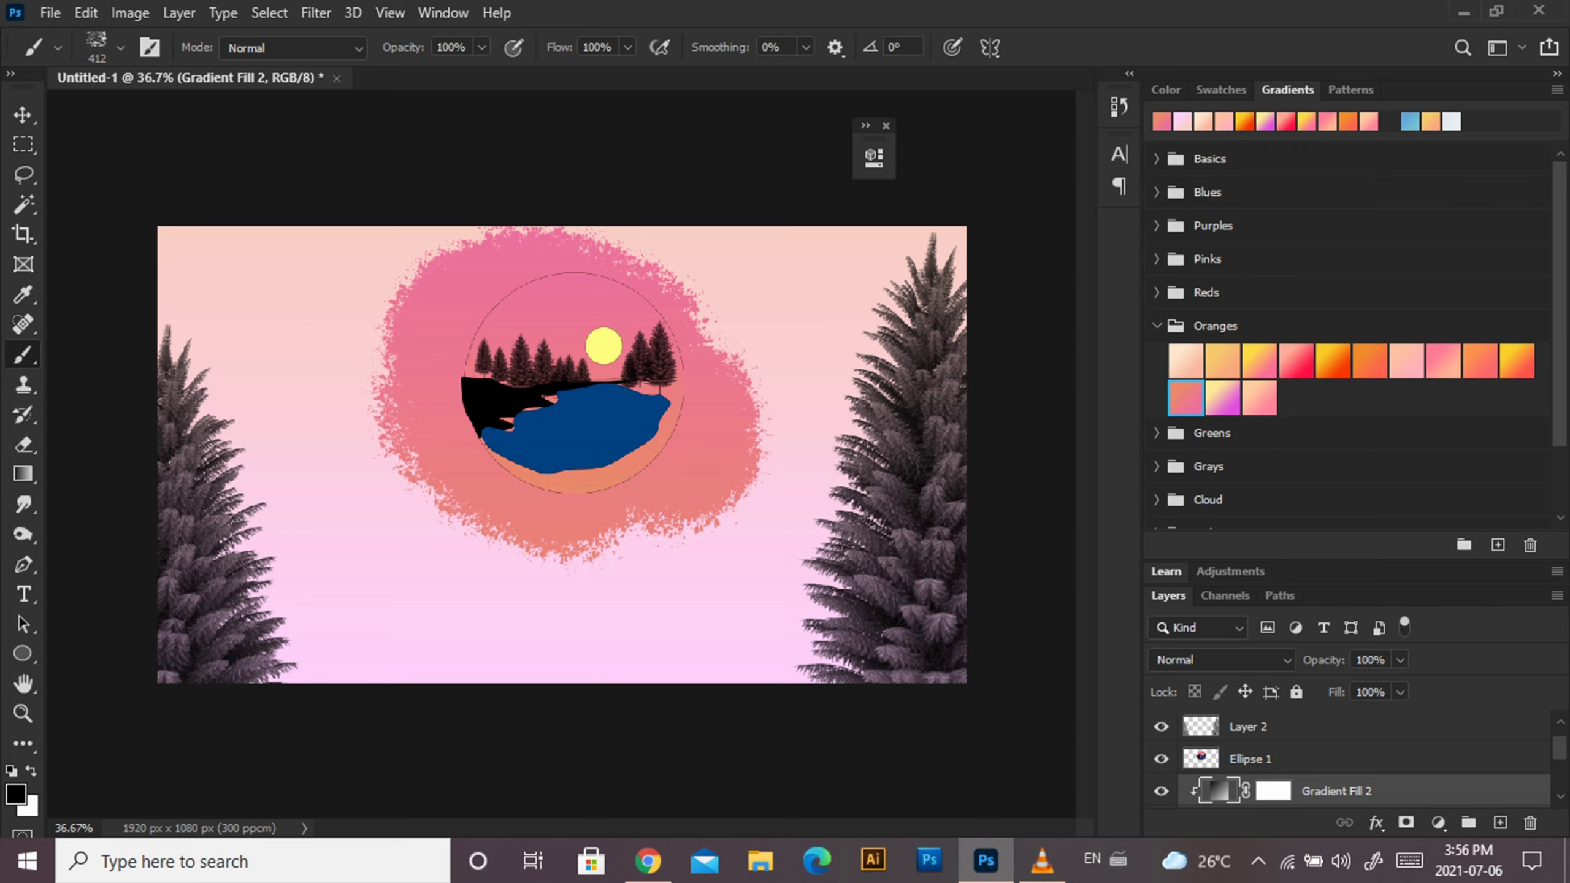
# Give the splatter a clipped pink-to-orange gradient from the Oranges swatches.
pyautogui.click(1222, 397)
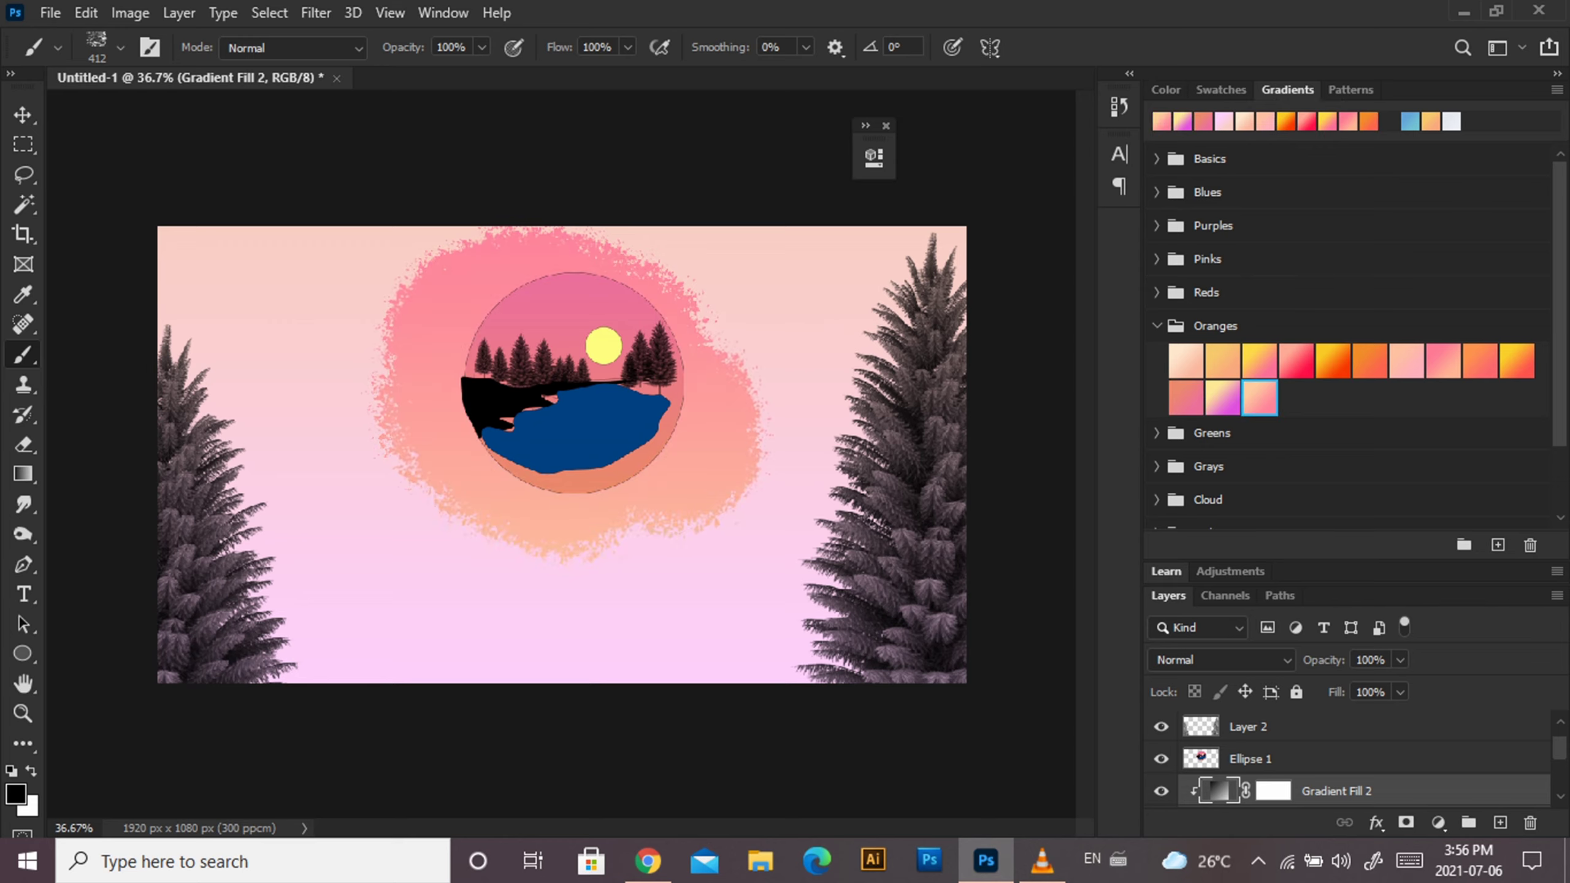
pyautogui.click(23, 114)
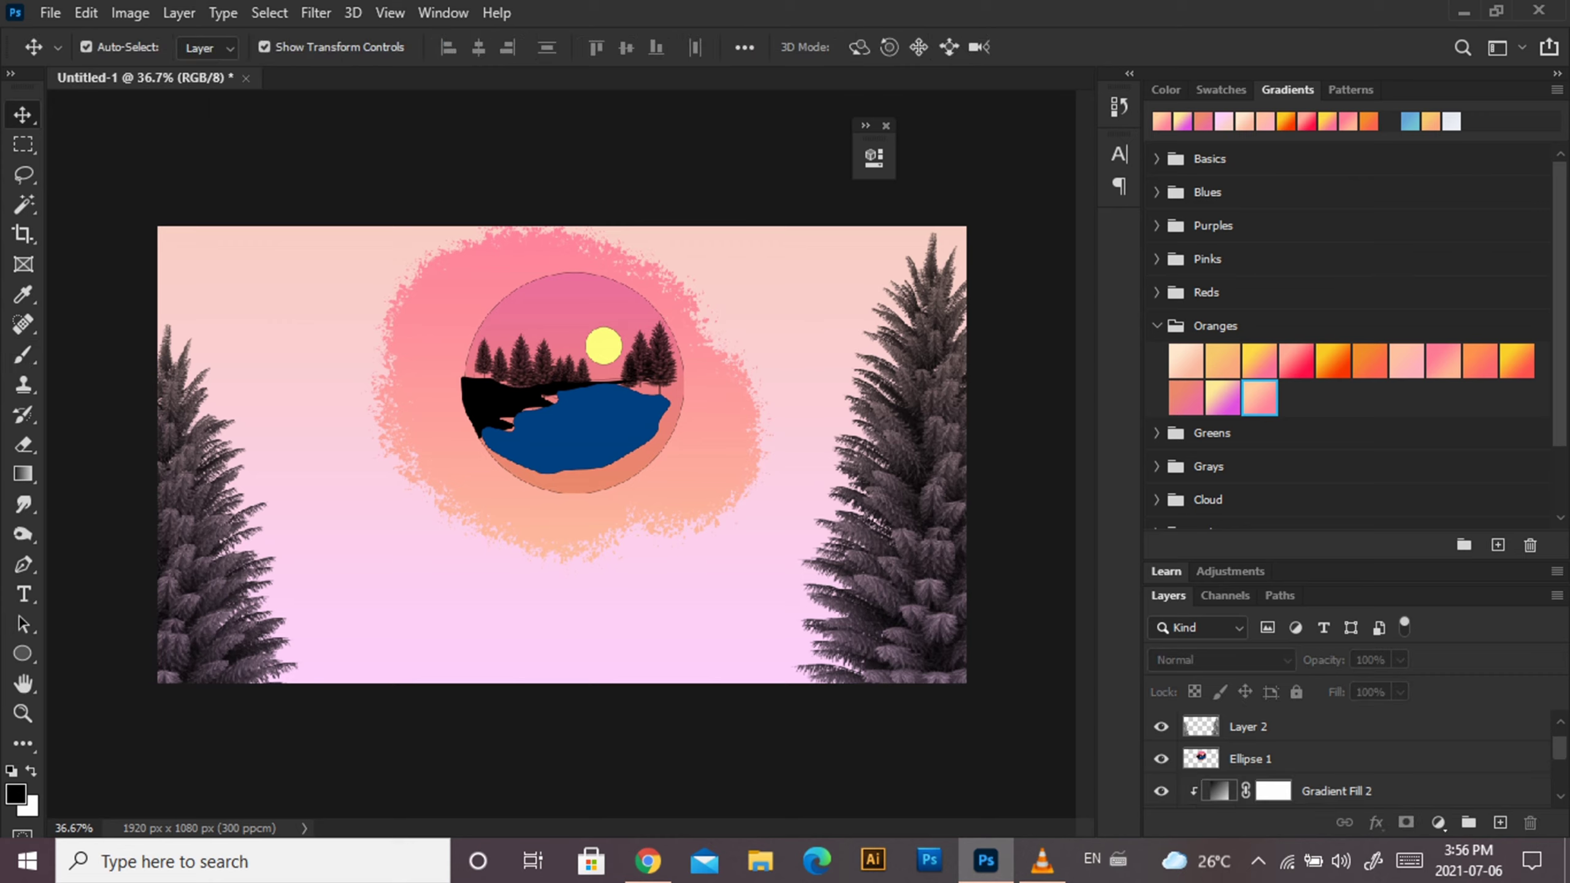
pyautogui.click(23, 593)
# Write 'EZEL DESIGN', scale it up greatly and centre it just below the circle.
pyautogui.click(542, 643)
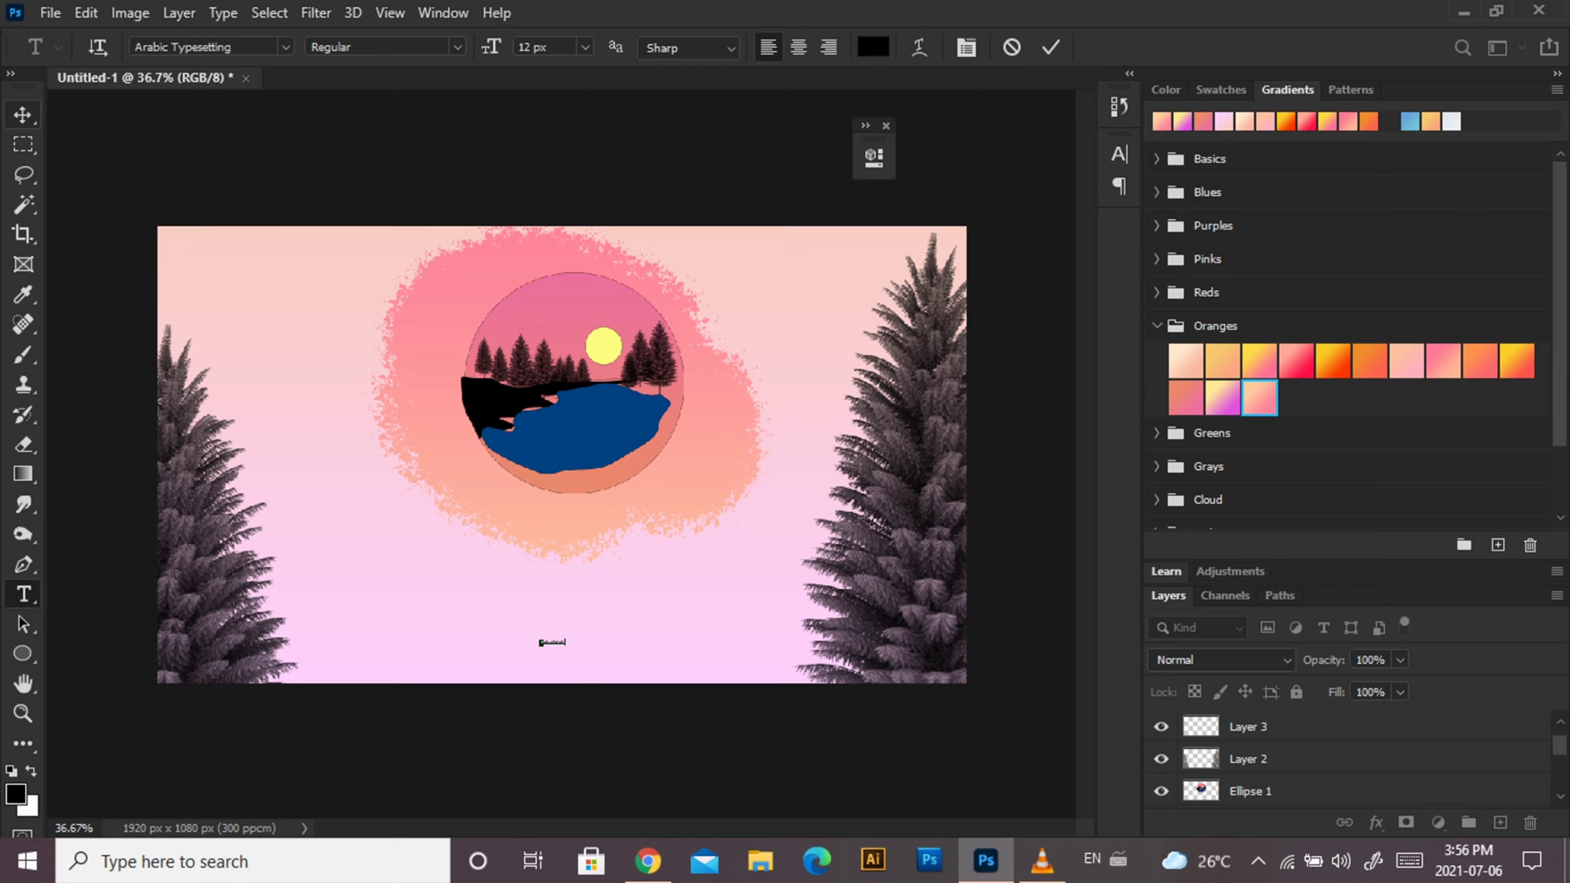
pyautogui.click(22, 114)
pyautogui.hotkey('ctrl', 't')
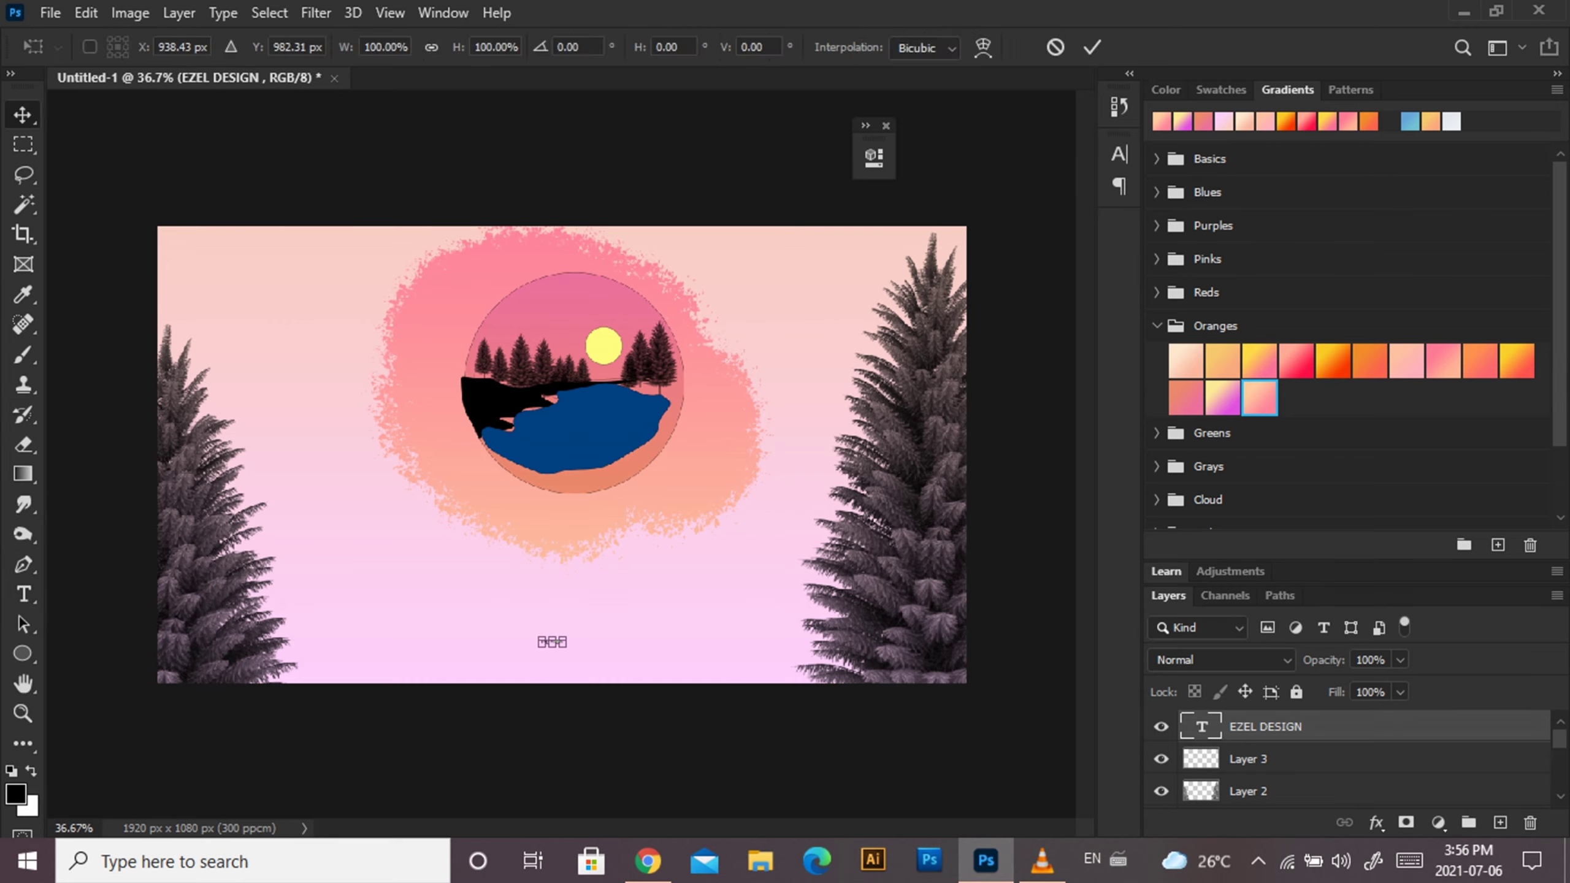
pyautogui.moveTo(567, 647); pyautogui.dragTo(757, 704)
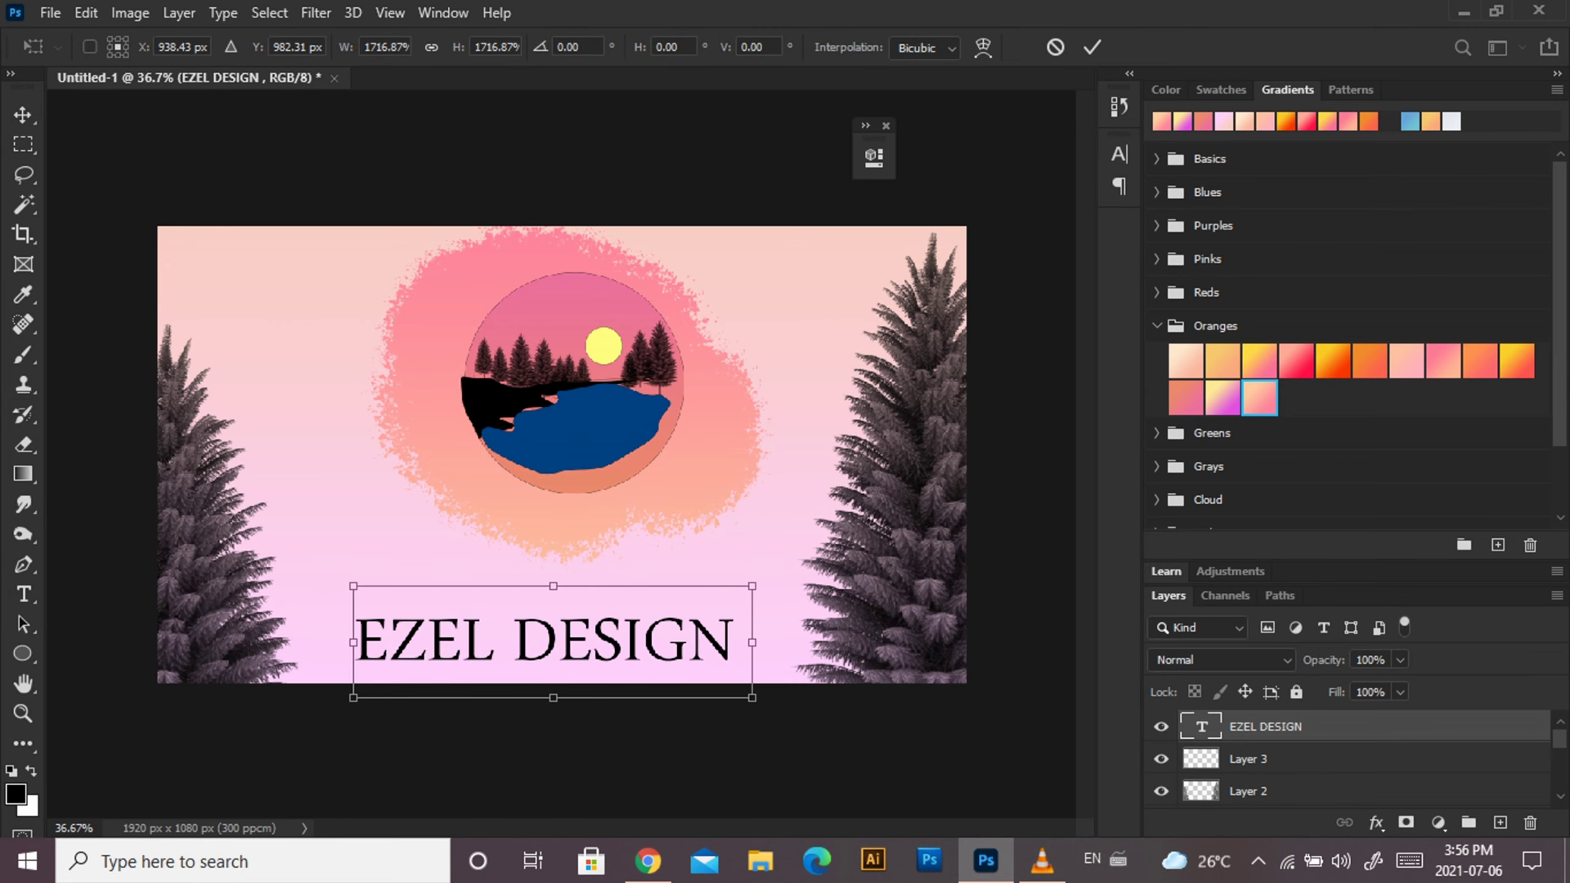
pyautogui.moveTo(558, 646); pyautogui.dragTo(581, 550)
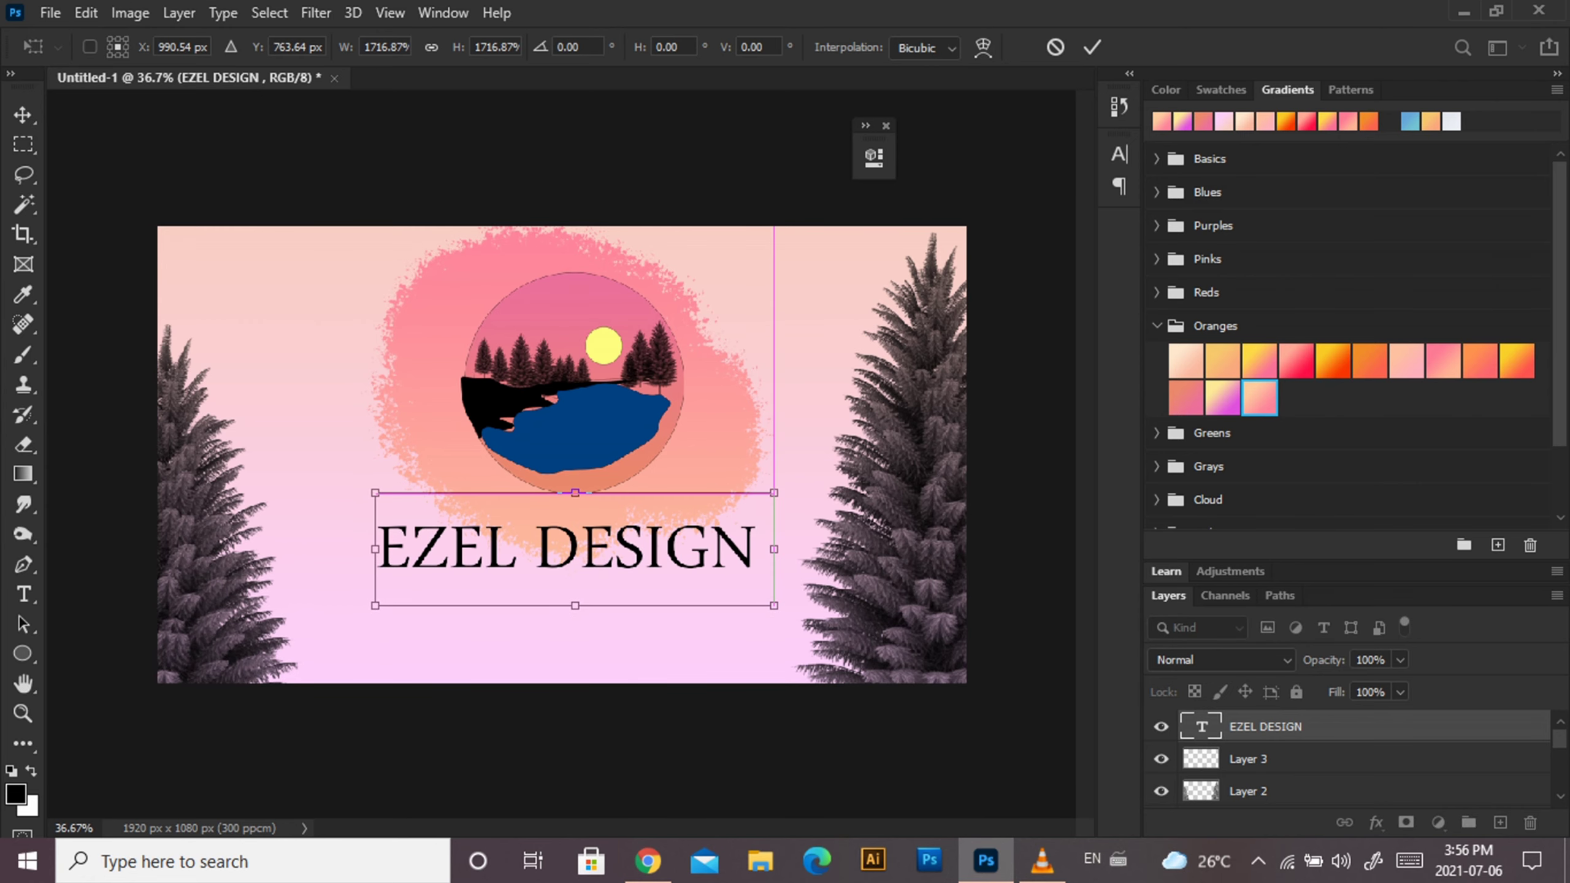
pyautogui.press('Return')
pyautogui.click(557, 754)
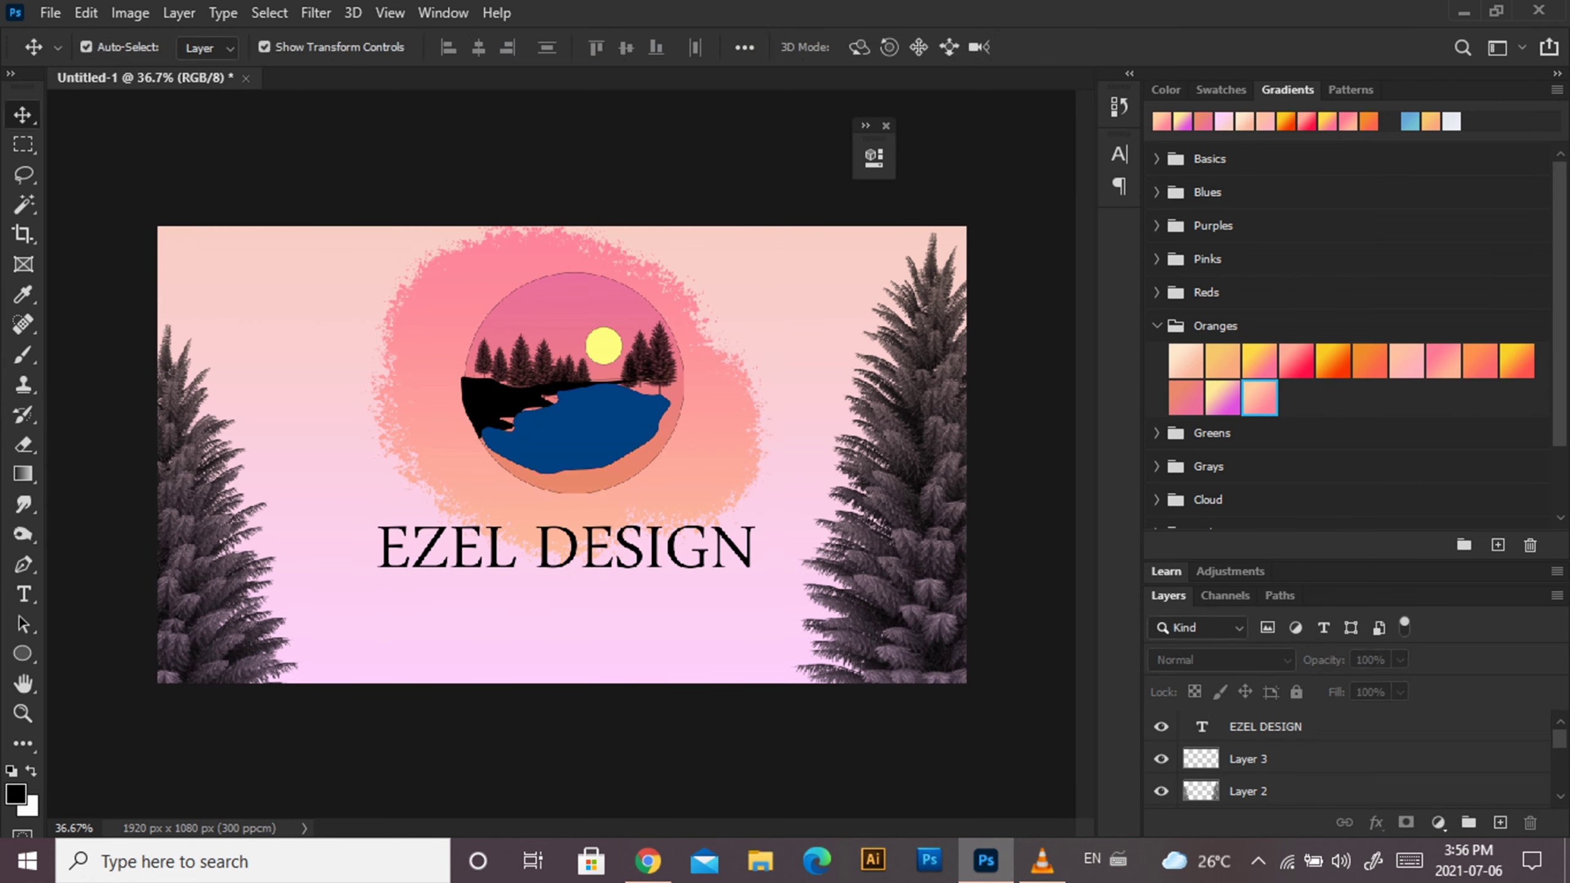
pyautogui.click(86, 47)
# Save for Web as a PNG-24 file named 'SUN' on the Desktop.
pyautogui.hotkey('ctrl', 'alt', 'shift', 's')
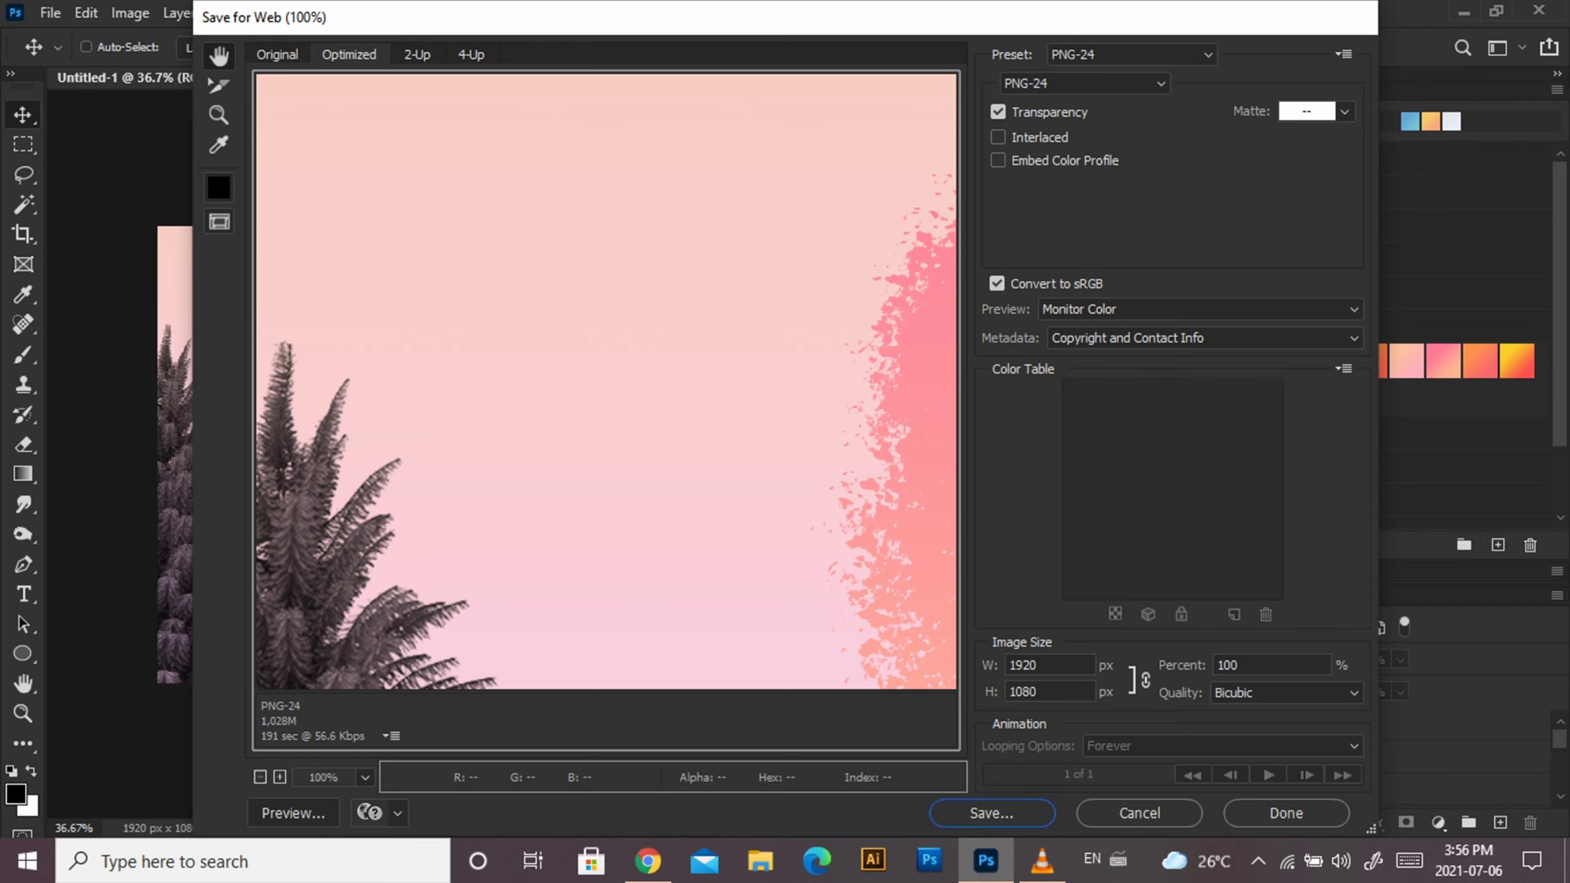
pyautogui.click(992, 812)
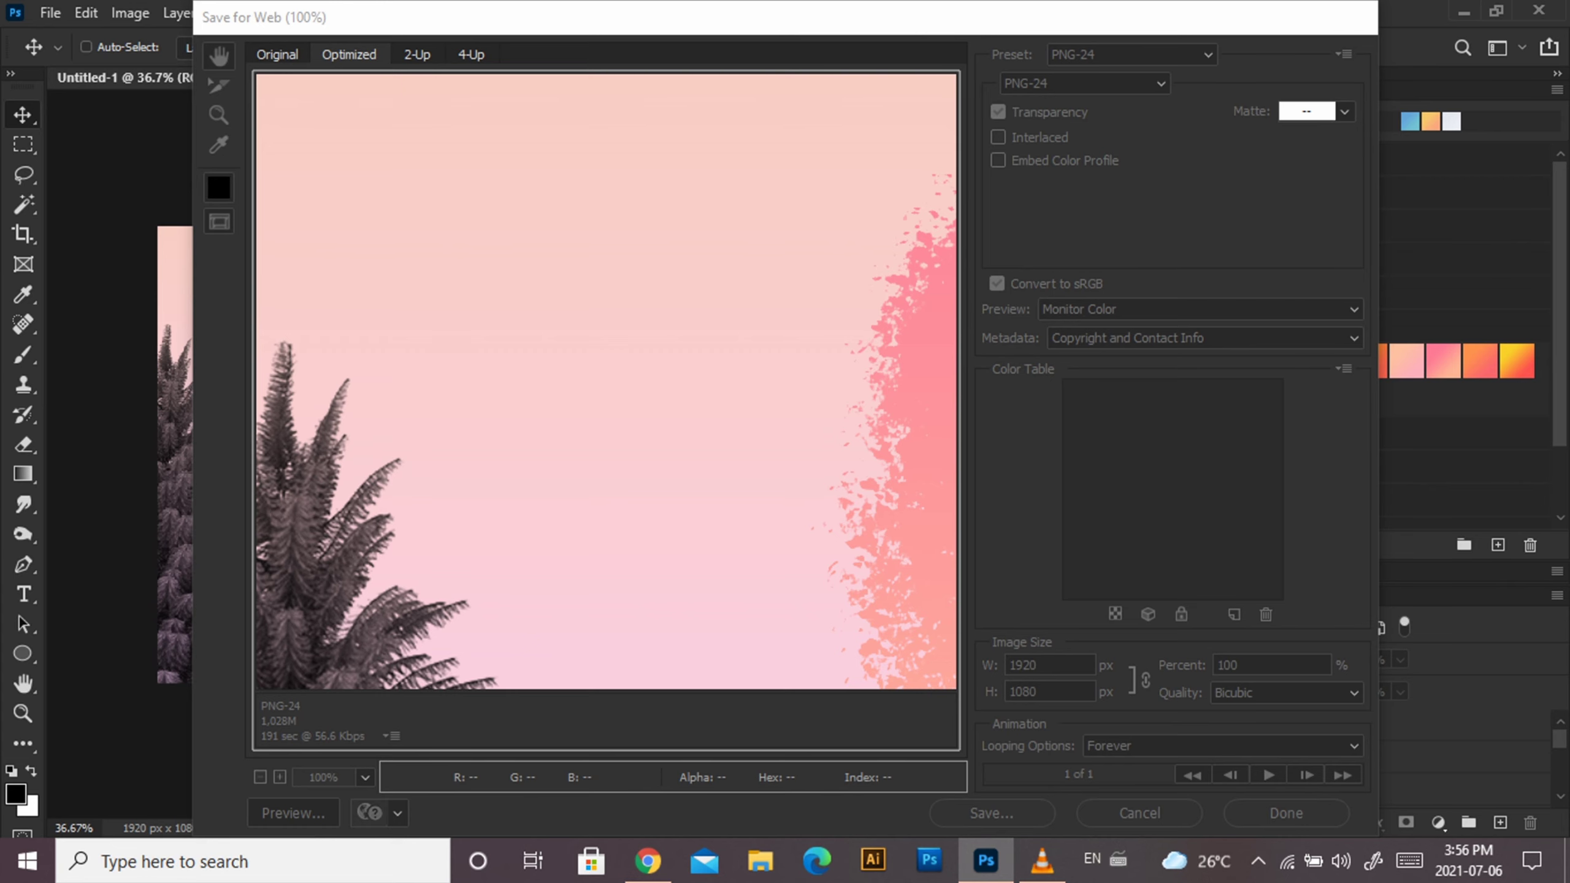
pyautogui.write('JJJ')
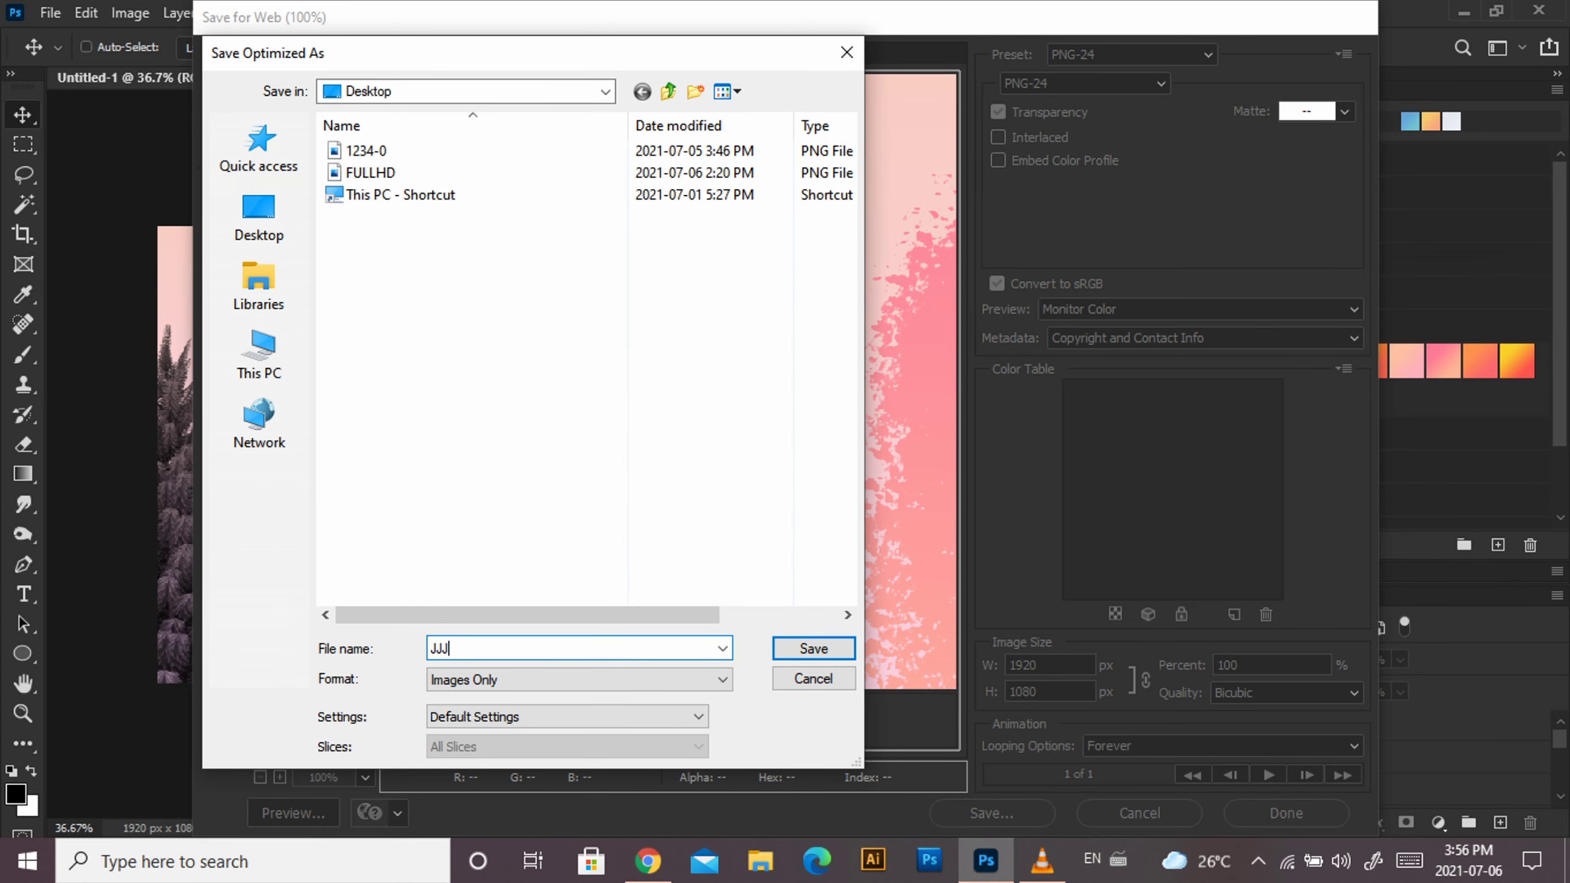
pyautogui.press('BackSpace')
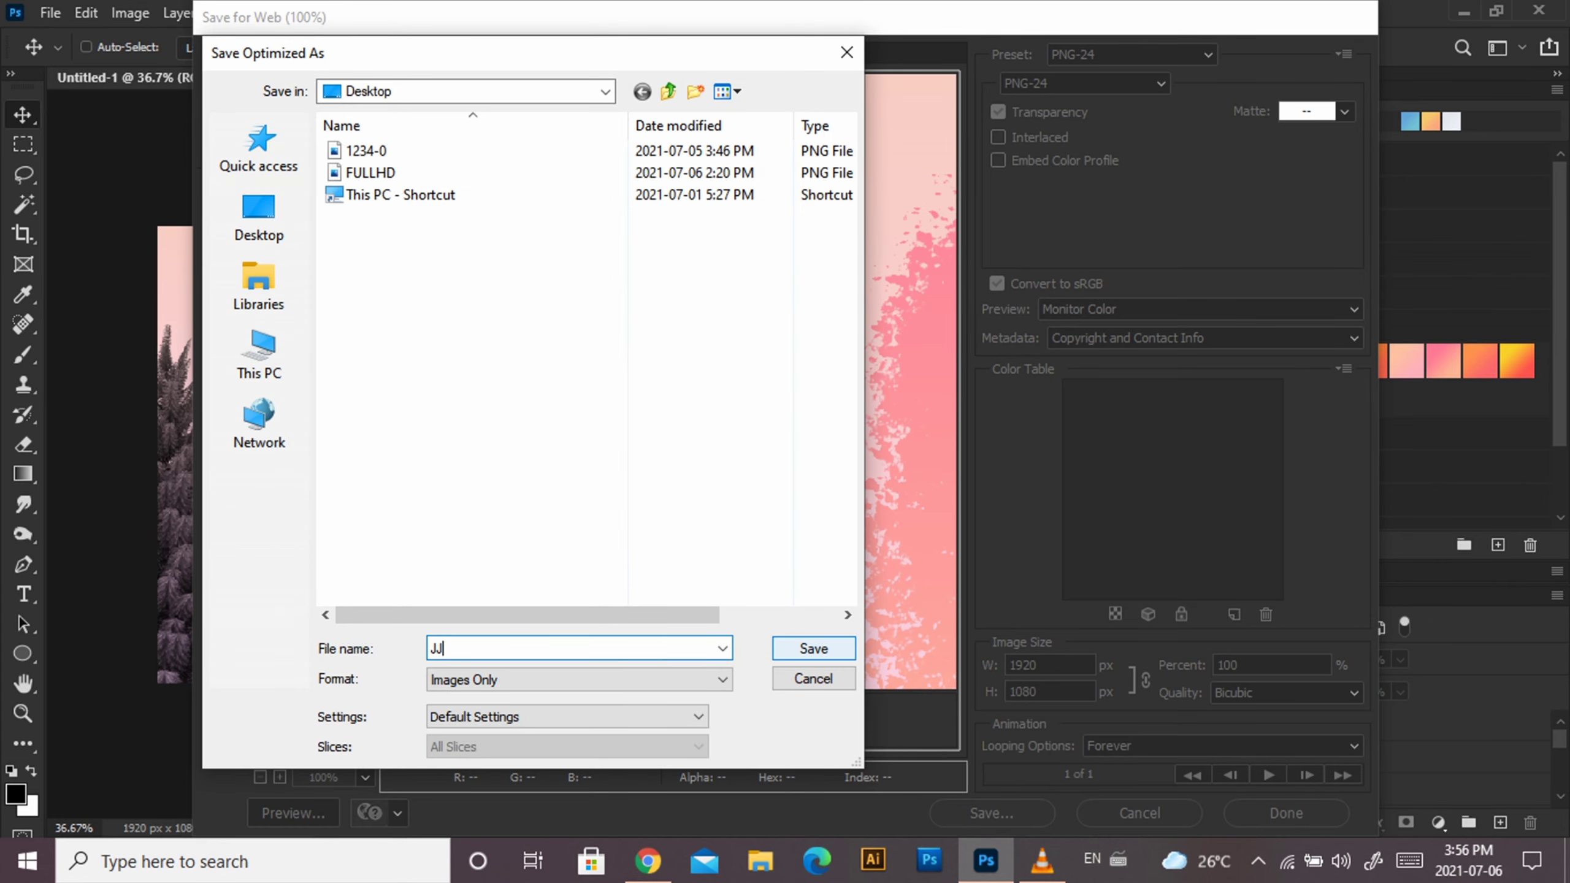
pyautogui.press('BackSpace')
pyautogui.press('BackSpace')
pyautogui.write('SUN')
pyautogui.press('Return')
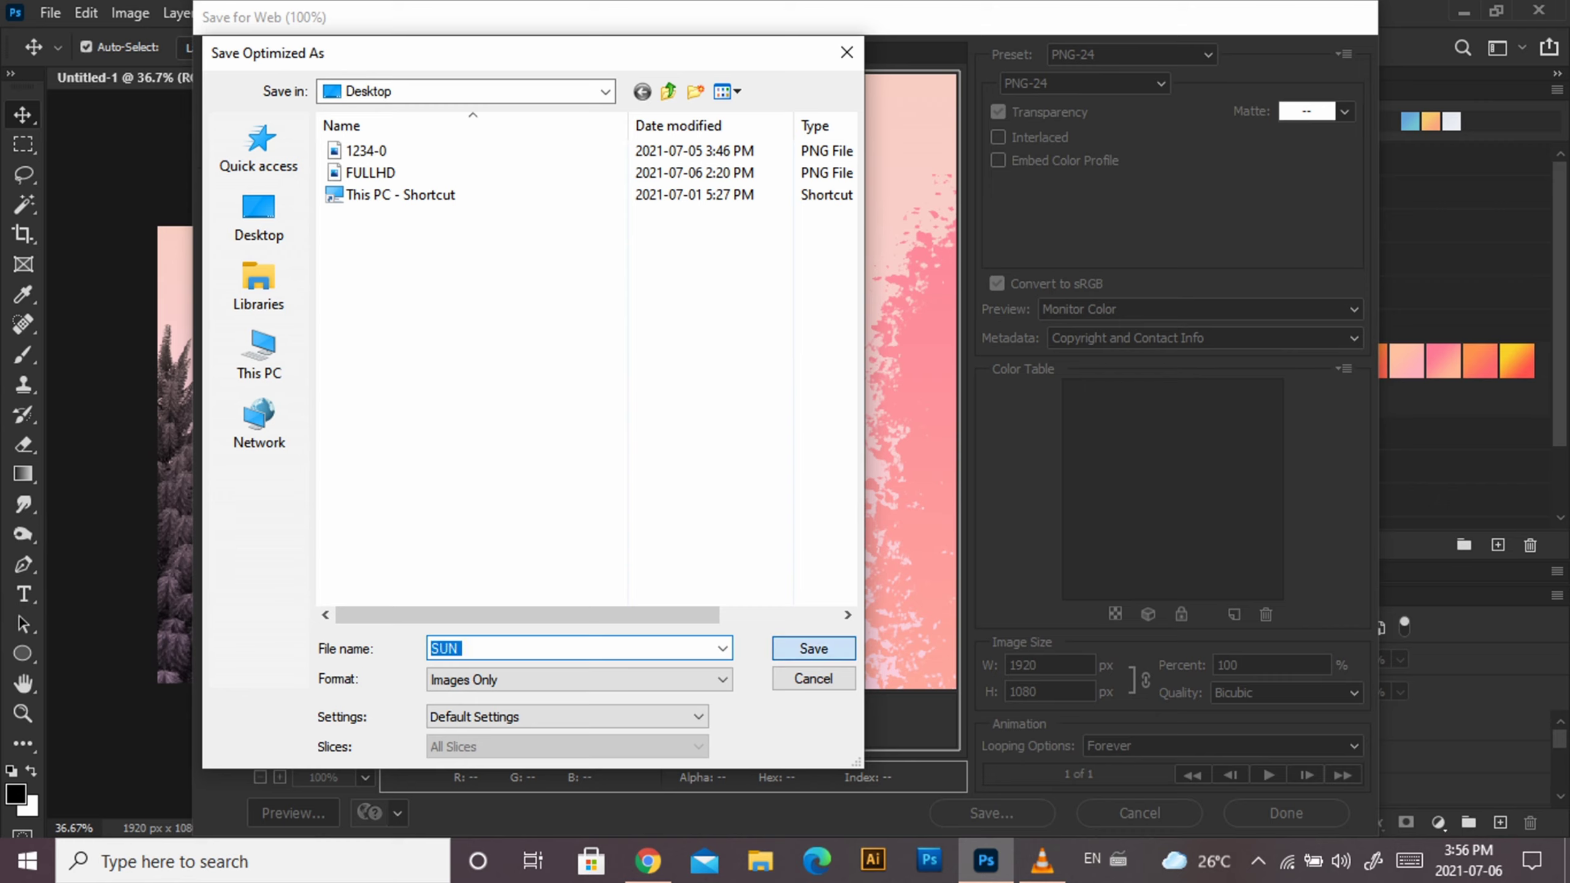